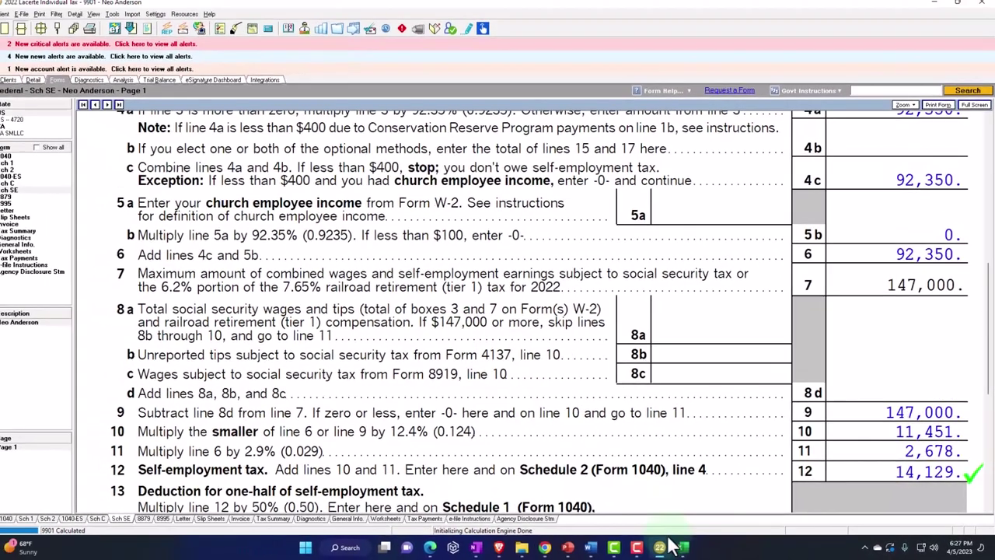
# - Switch to the Excel tax worksheet and enter the column headings SS in H6 and Med in I6
pyautogui.click(679, 547)
pyautogui.click(664, 311)
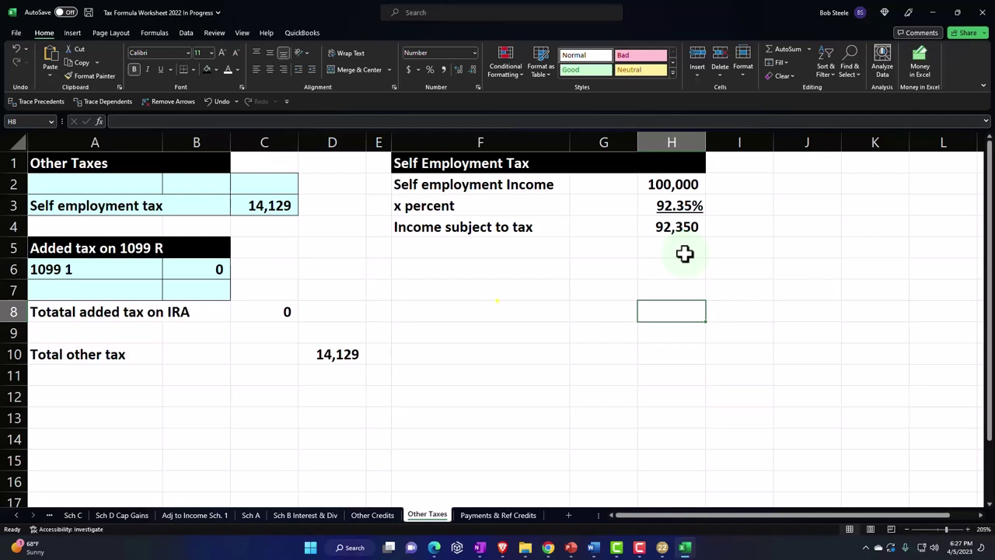
pyautogui.press('Up')
pyautogui.press('Up')
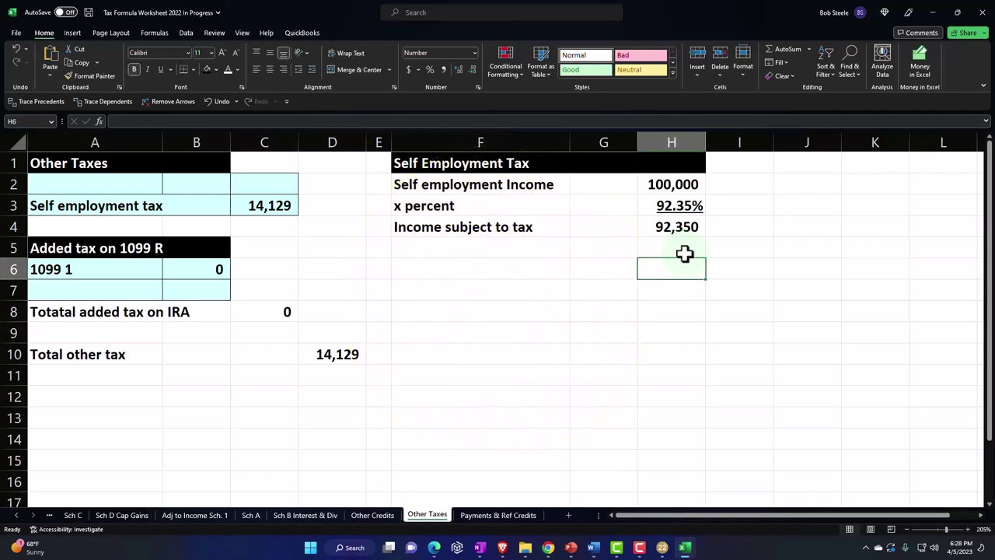
pyautogui.write('SS')
pyautogui.press('Tab')
pyautogui.write('MEd')
pyautogui.press('BackSpace')
pyautogui.press('BackSpace')
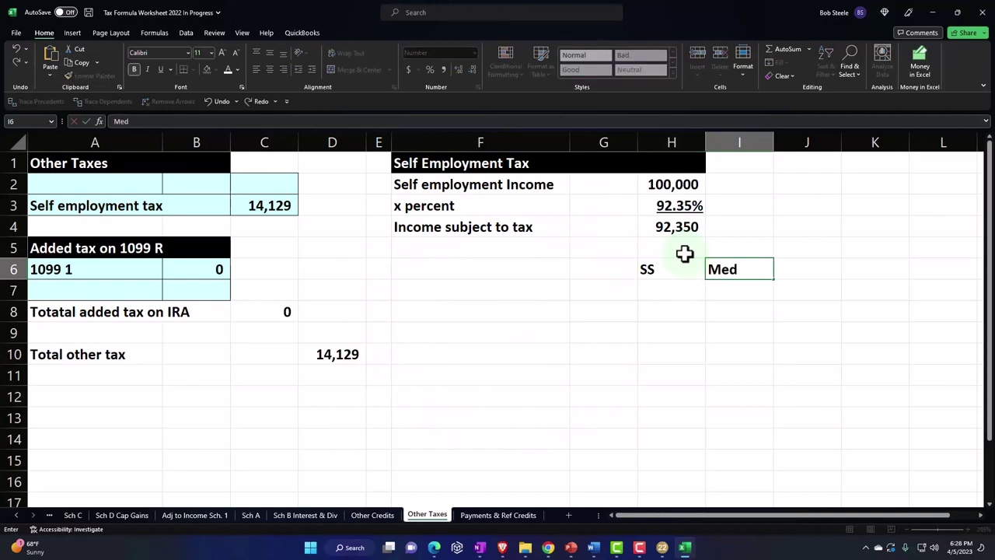
pyautogui.press('Return')
# - Link cell F7 to the "Income subject to tax" label in F4 with a cell reference
pyautogui.press('Left')
pyautogui.press('Left')
pyautogui.write('+')
pyautogui.press('Up')
pyautogui.press('Up')
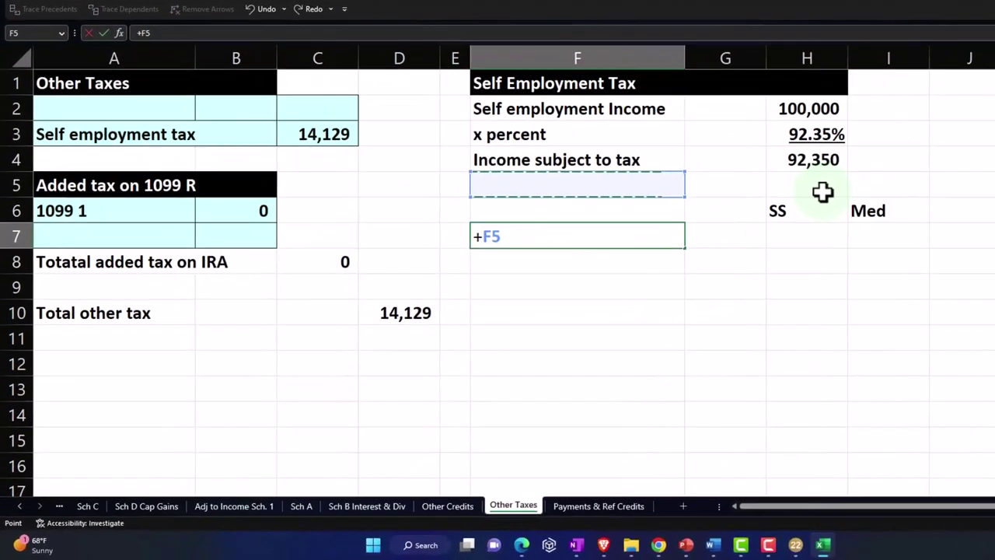
pyautogui.press('Up')
pyautogui.press('Return')
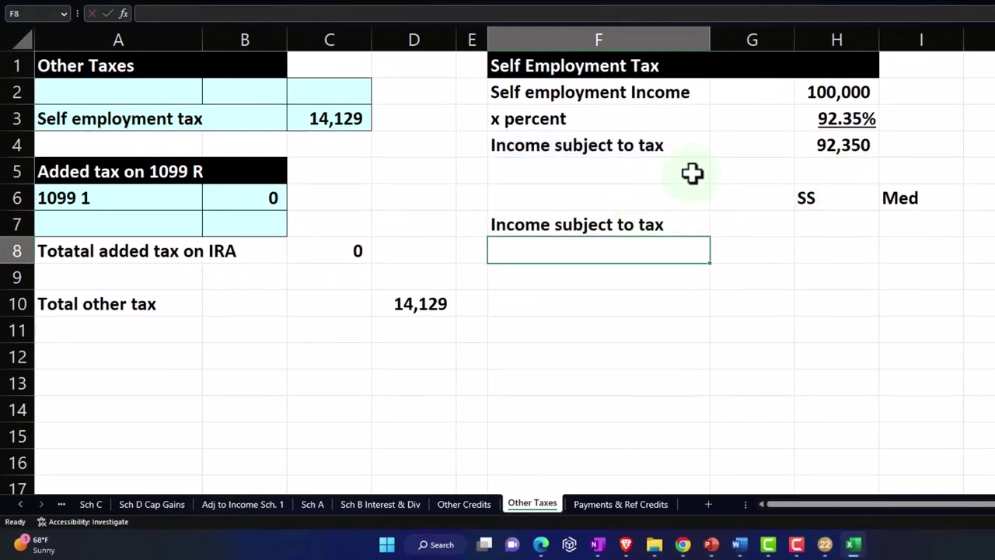
# - Extend the label in F4 to read "Income subject to tax before cap"
pyautogui.doubleClick(687, 147)
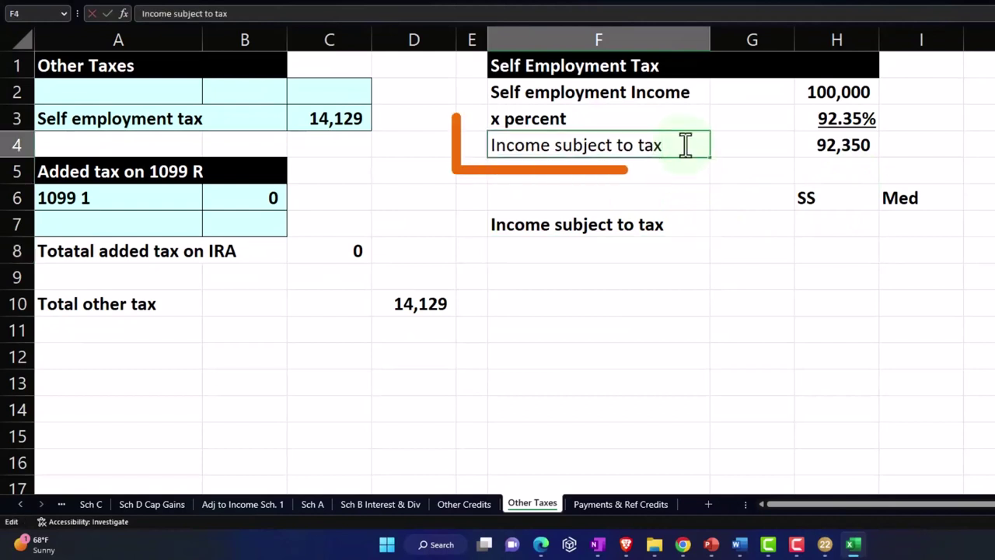
pyautogui.write('before cap')
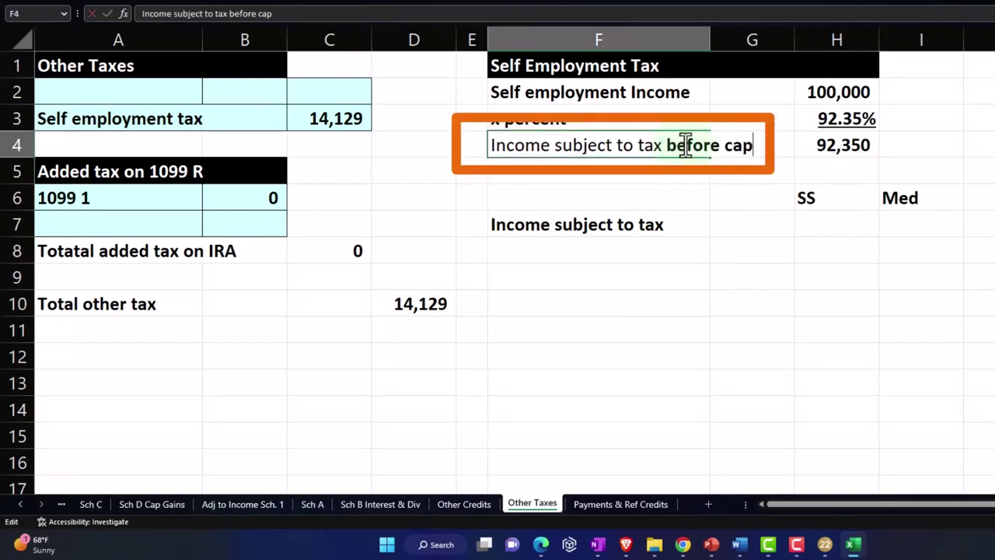
pyautogui.press('Return')
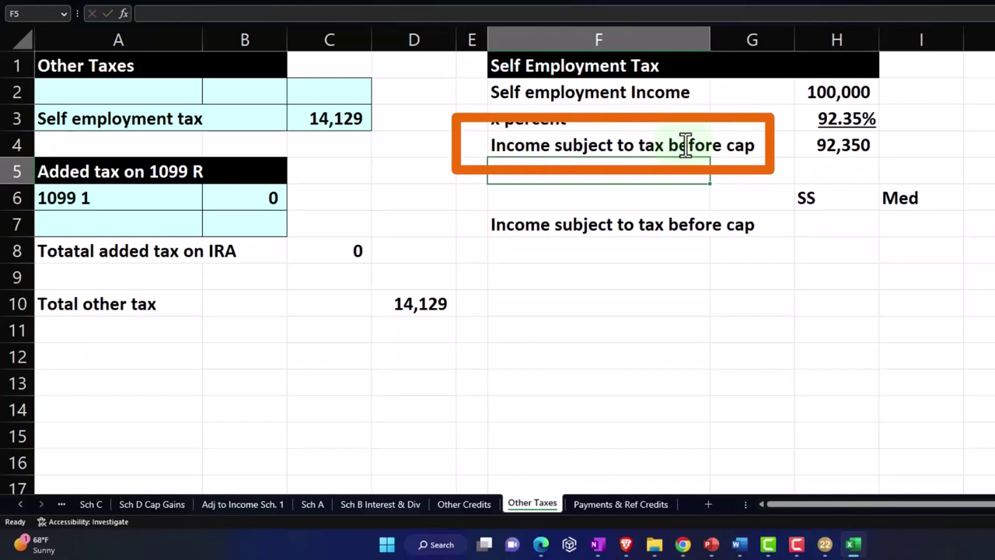
# - Label F5 "Cap SS" and enter the 147,000 maximum from line 7 of Lacerte's Schedule SE in G5
pyautogui.write('Cap SS')
pyautogui.press('Tab')
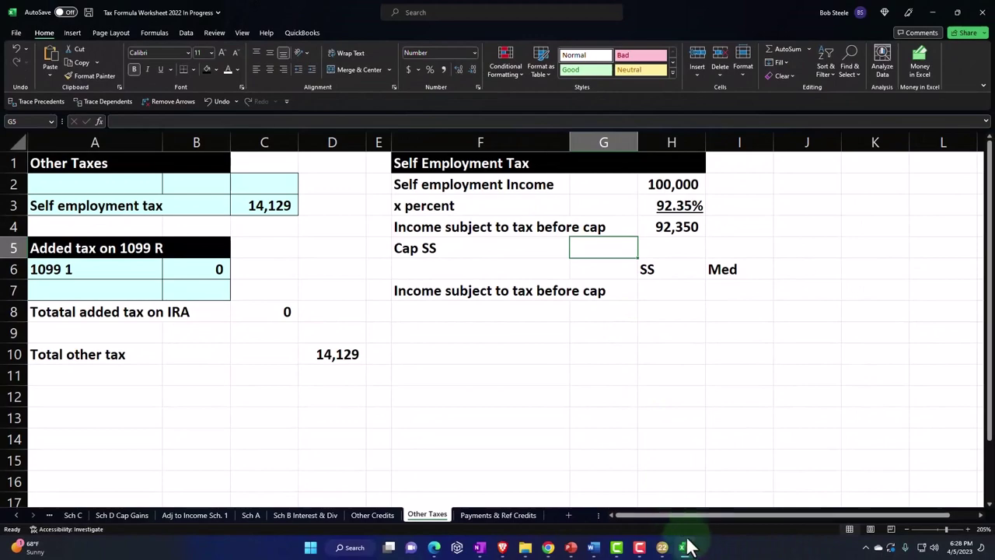
pyautogui.click(685, 546)
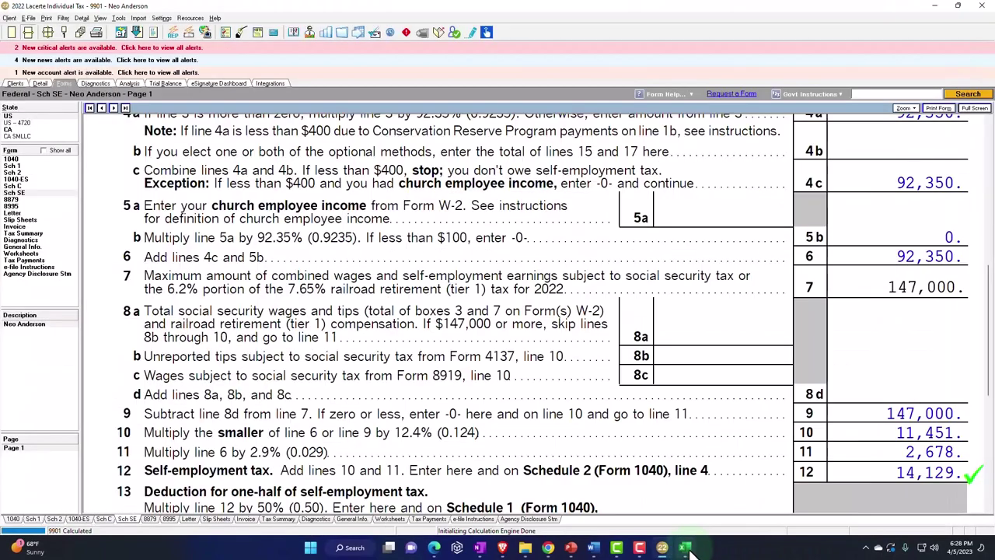
pyautogui.click(686, 548)
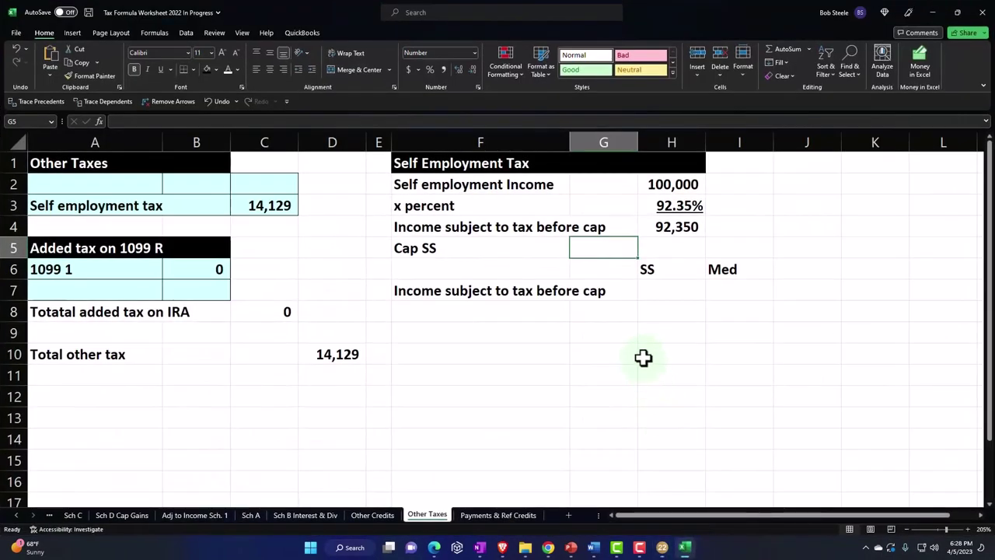
pyautogui.write('147,000')
pyautogui.press('Return')
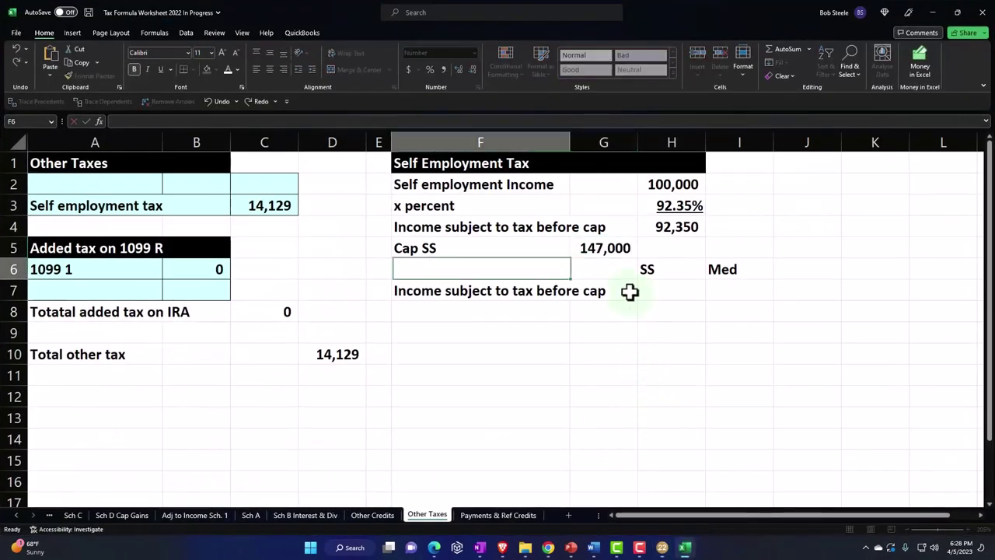
pyautogui.press('Right')
pyautogui.press('Up')
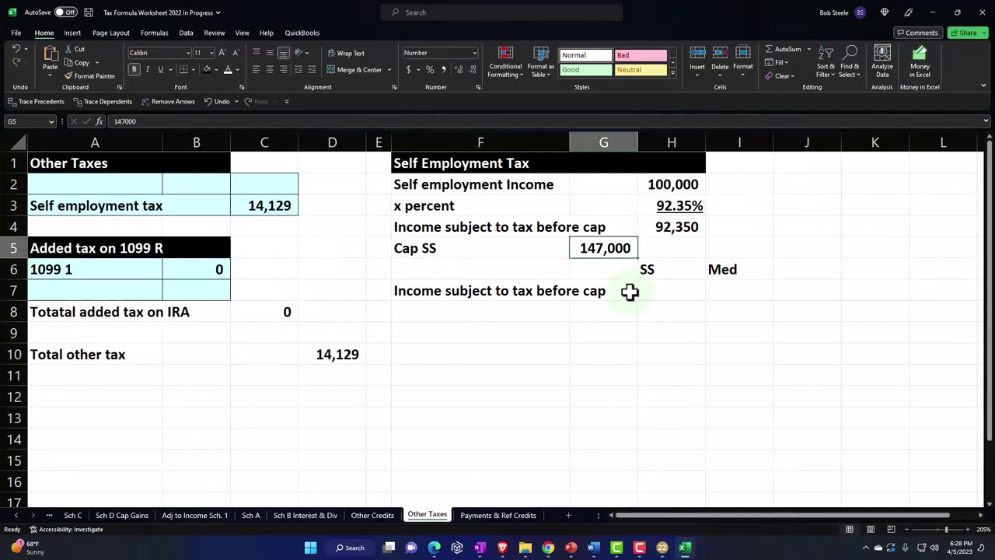
# - Format the SS and Med headings in H6:I6 as centered white text on a black fill
pyautogui.press('Down')
pyautogui.press('Right')
pyautogui.hotkey('shift', 'Right')
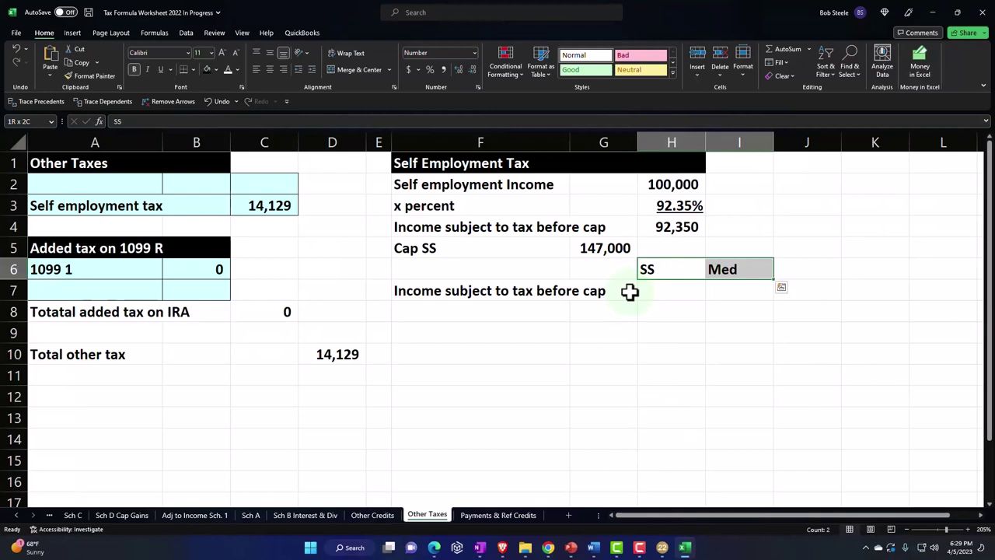
pyautogui.click(227, 69)
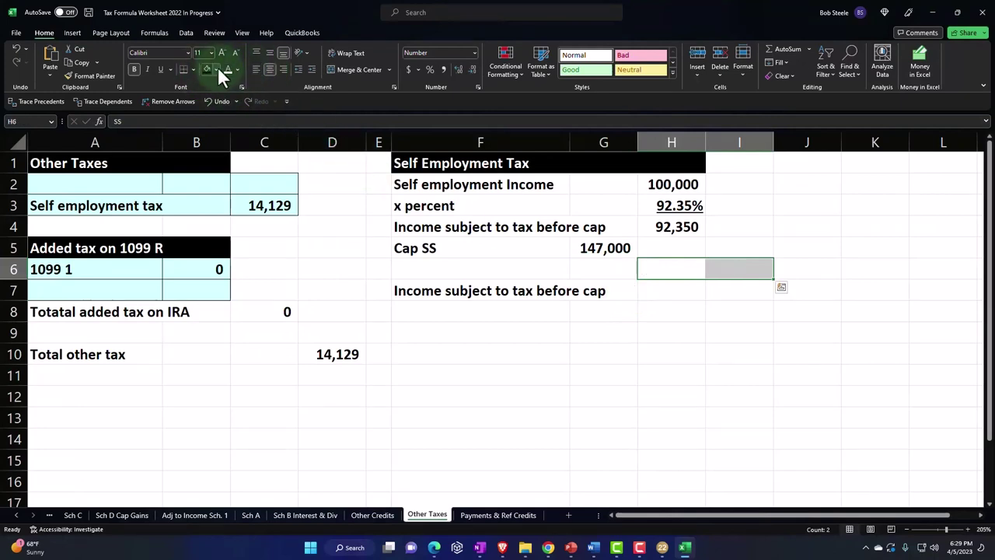
pyautogui.click(207, 69)
pyautogui.click(483, 330)
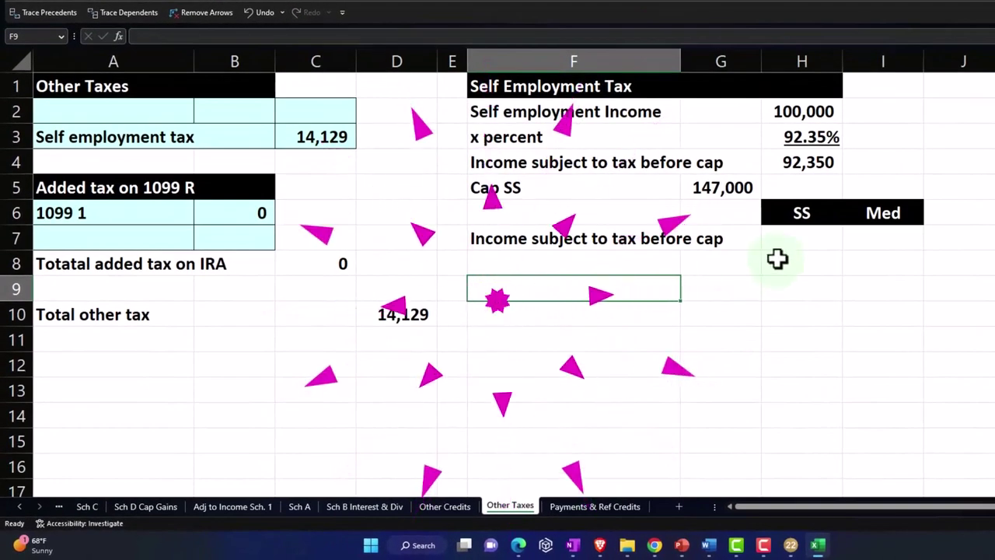
# - Move the Social Security cap amount from G5 to H5, beneath the income subject to tax
pyautogui.click(800, 237)
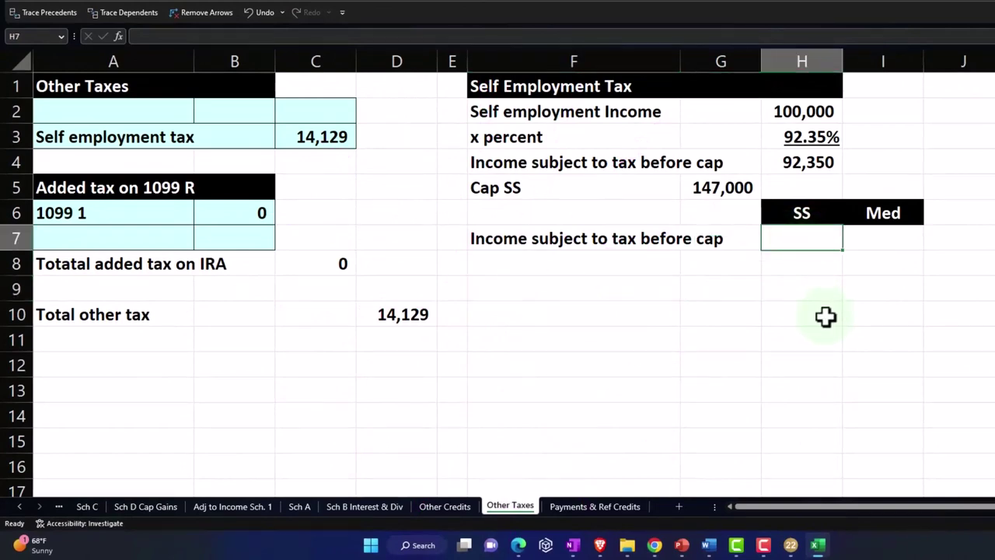
pyautogui.click(702, 187)
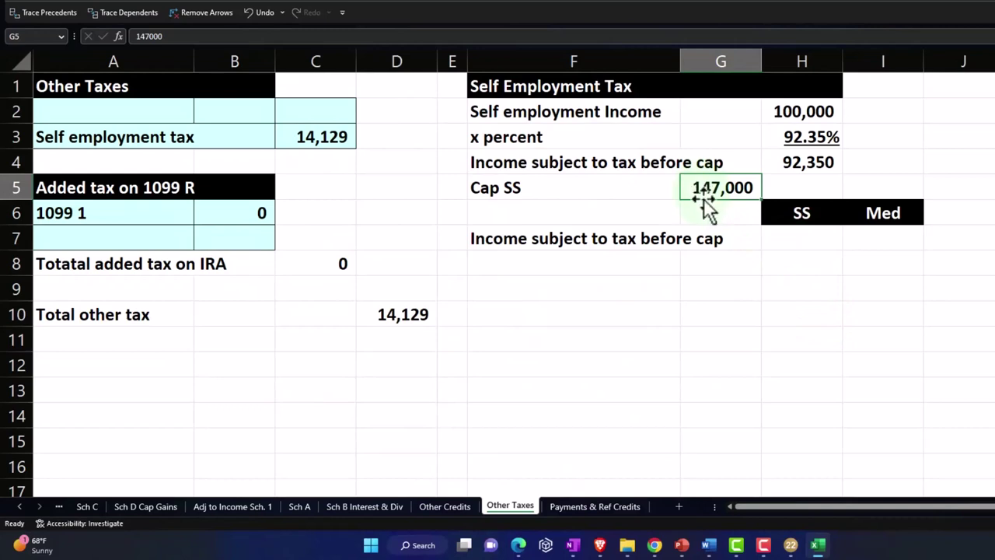
pyautogui.moveTo(735, 206); pyautogui.dragTo(785, 199)
pyautogui.click(799, 241)
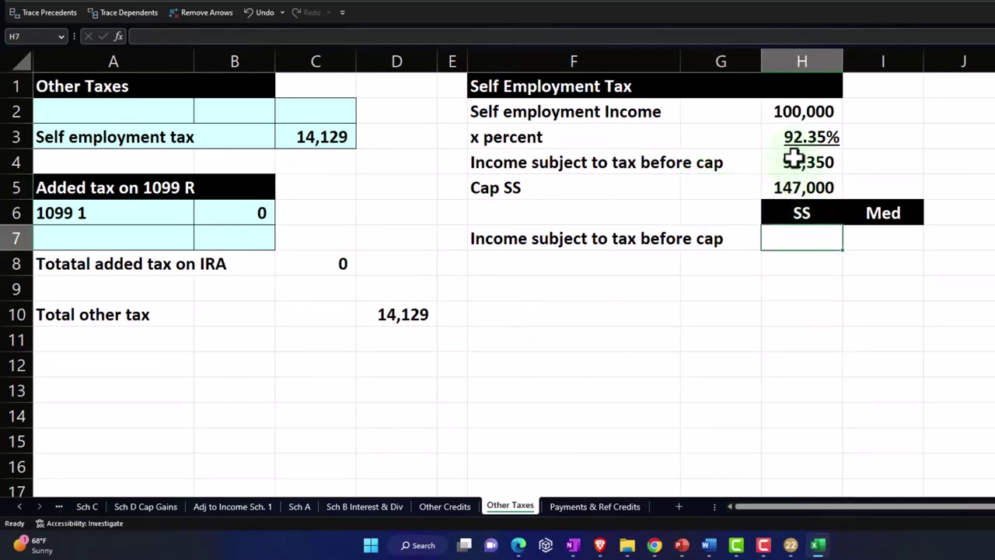
pyautogui.moveTo(795, 163); pyautogui.dragTo(793, 184)
# - Calculate the SS taxable income in H7 with the formula =MIN(H4:H5)
pyautogui.click(816, 235)
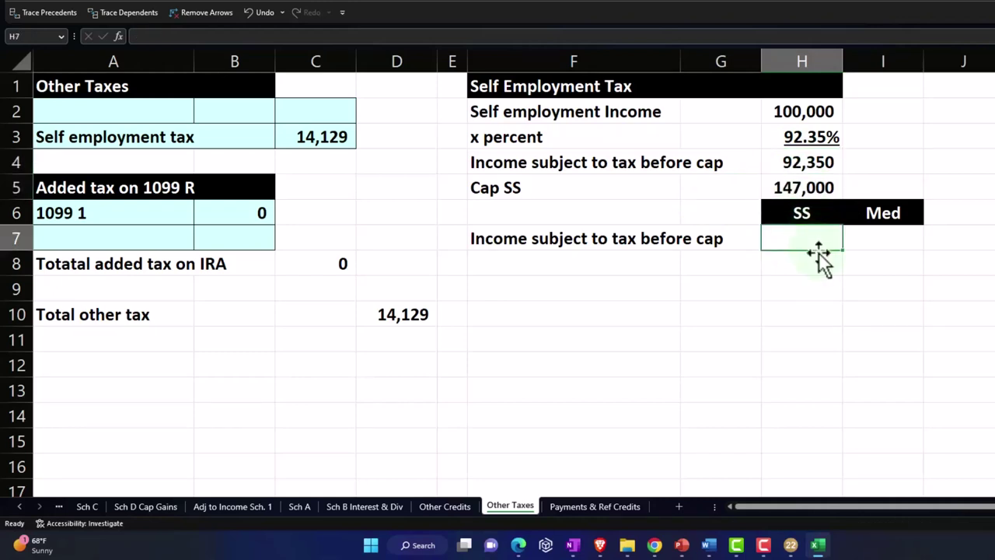
pyautogui.write('=')
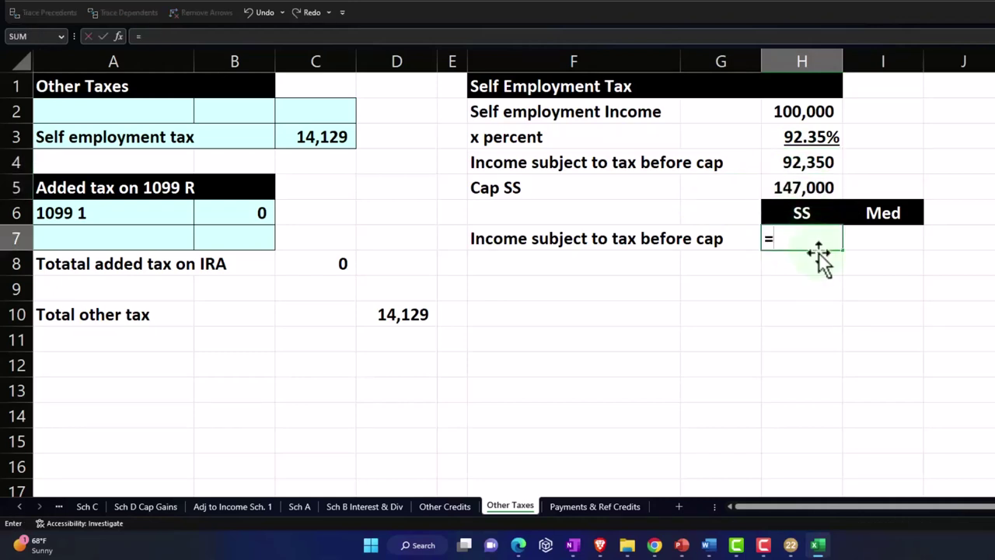
pyautogui.write('min')
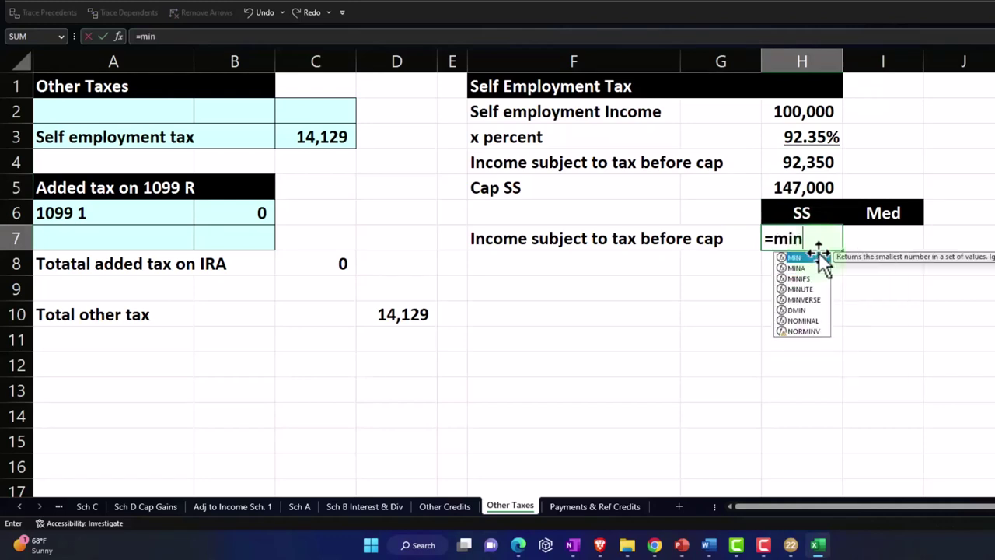
pyautogui.write('(')
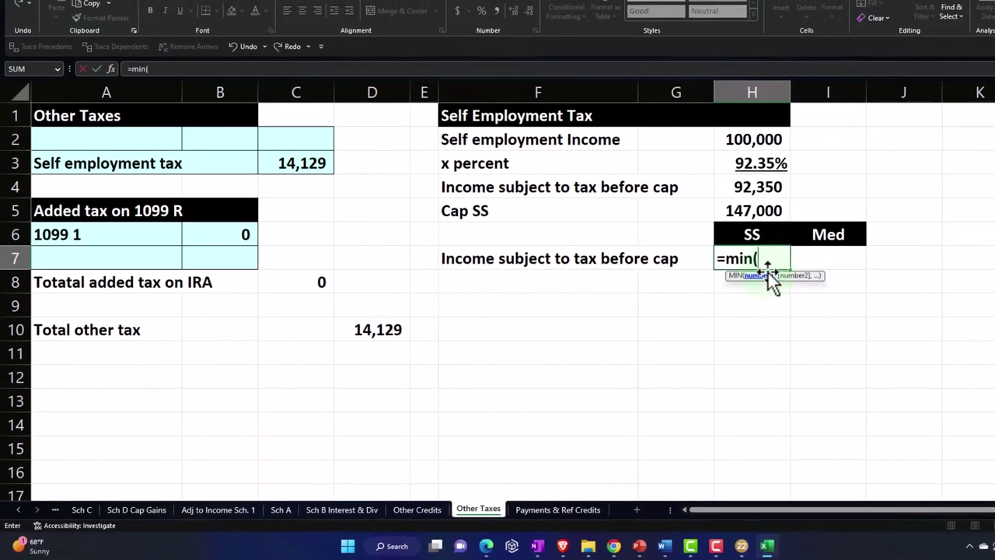
pyautogui.press('Up')
pyautogui.press('Up')
pyautogui.press('Up')
pyautogui.hotkey('shift', 'Down')
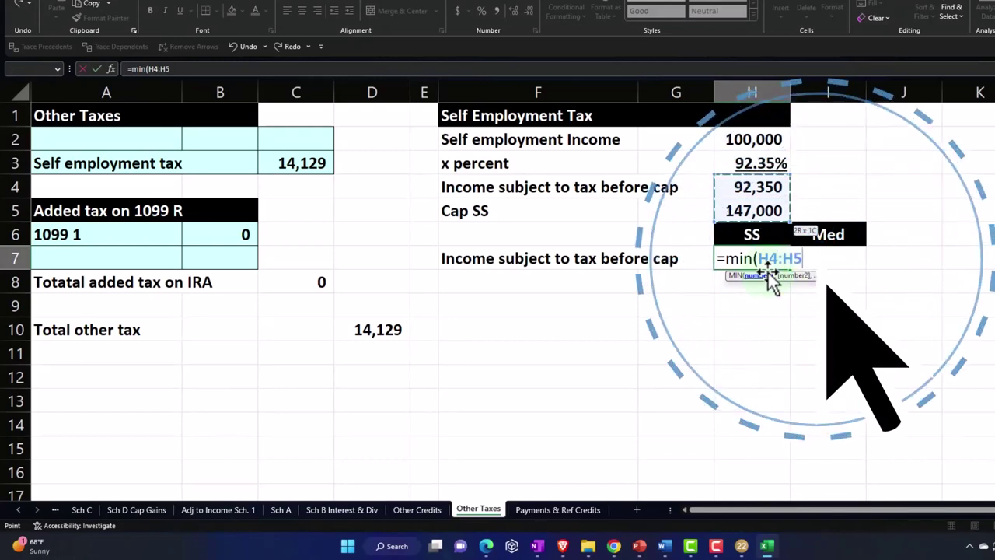
pyautogui.press('Return')
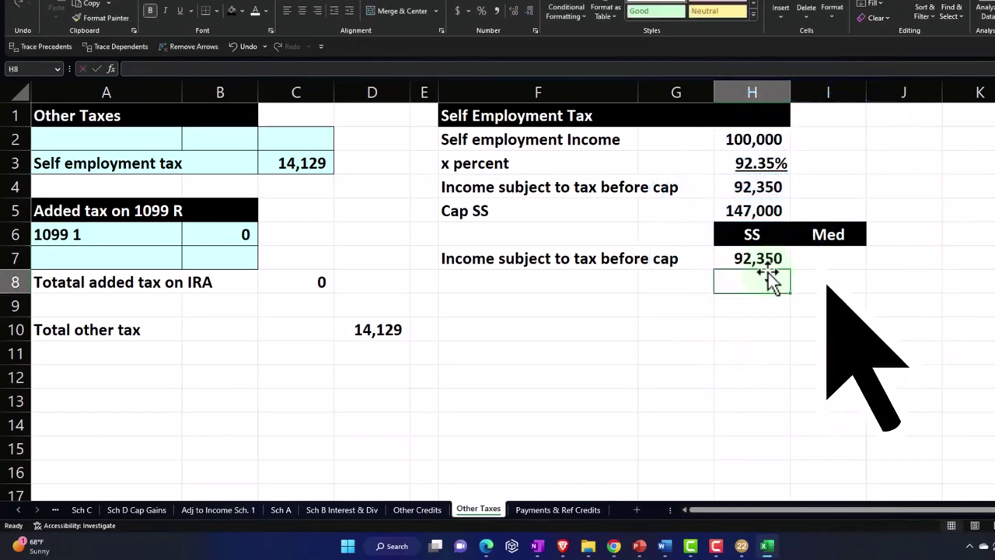
# - Set the Med taxable income in I7 equal to the uncapped income with the formula =H4
pyautogui.press('Up')
pyautogui.press('Right')
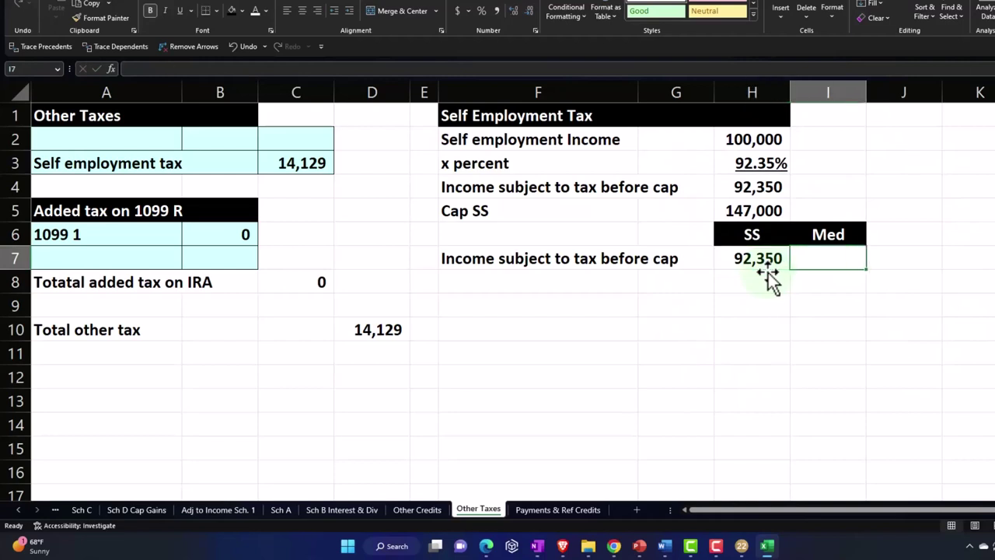
pyautogui.write('=')
pyautogui.press('Up')
pyautogui.press('Up')
pyautogui.press('Left')
pyautogui.press('Up')
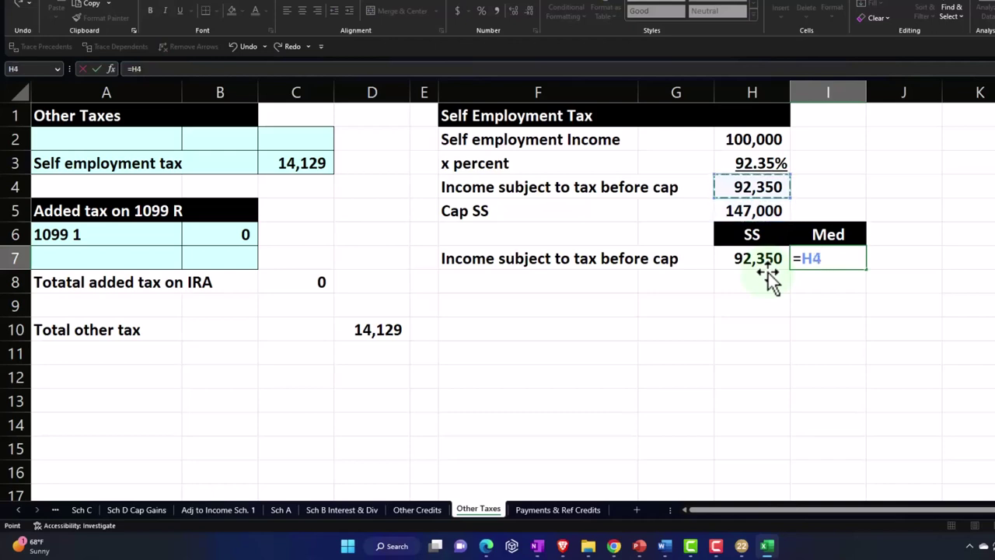
pyautogui.press('Return')
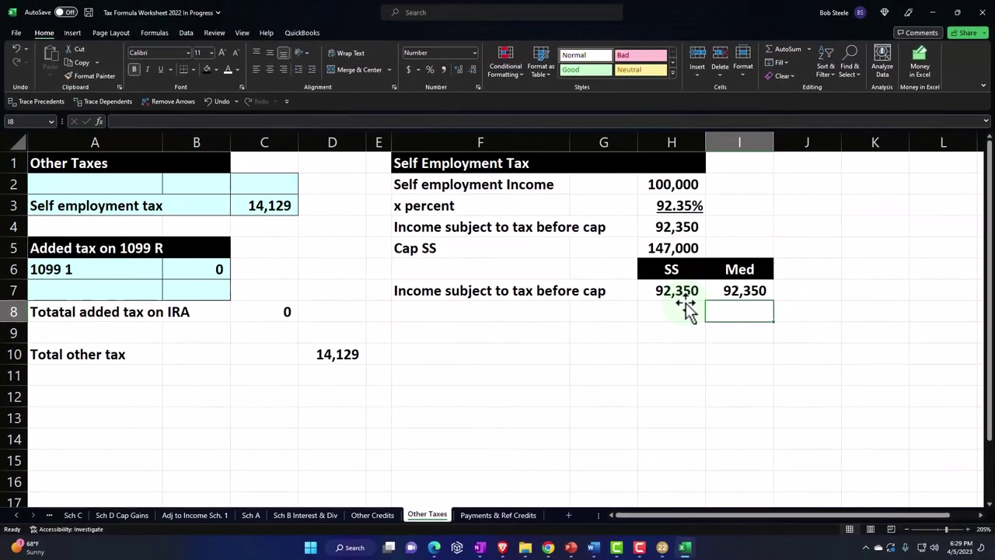
# - Consult the tax rate lines of Schedule SE in Lacerte and add the label "Rates" in F8 of the Excel worksheet
pyautogui.click(686, 547)
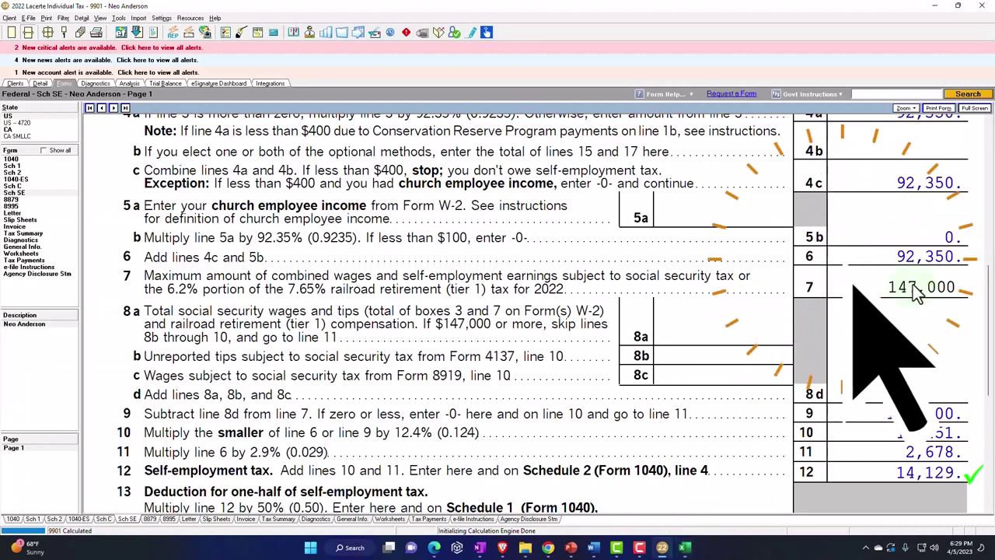
pyautogui.scroll(-2, 911, 272)
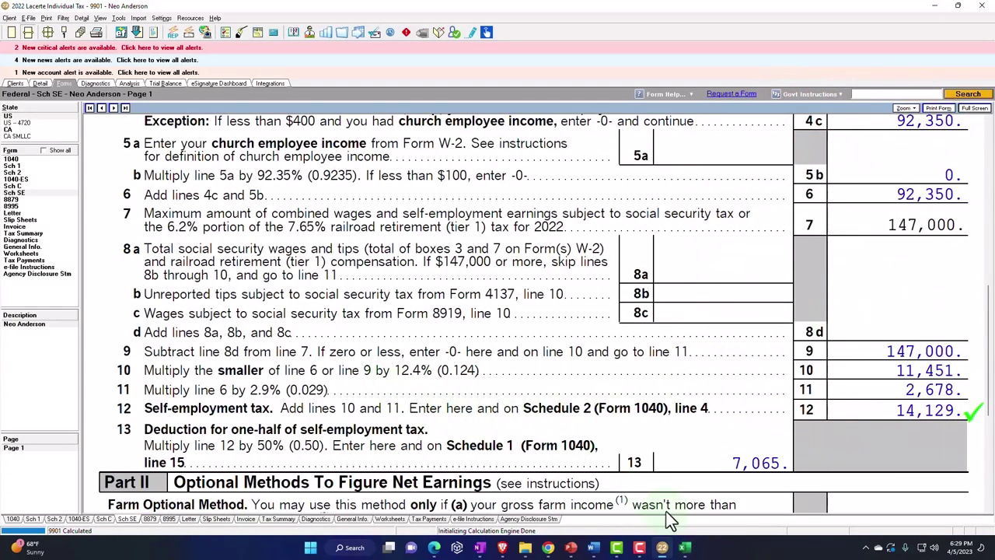
pyautogui.click(684, 547)
pyautogui.click(447, 314)
pyautogui.write('Rates')
pyautogui.press('Tab')
pyautogui.press('Tab')
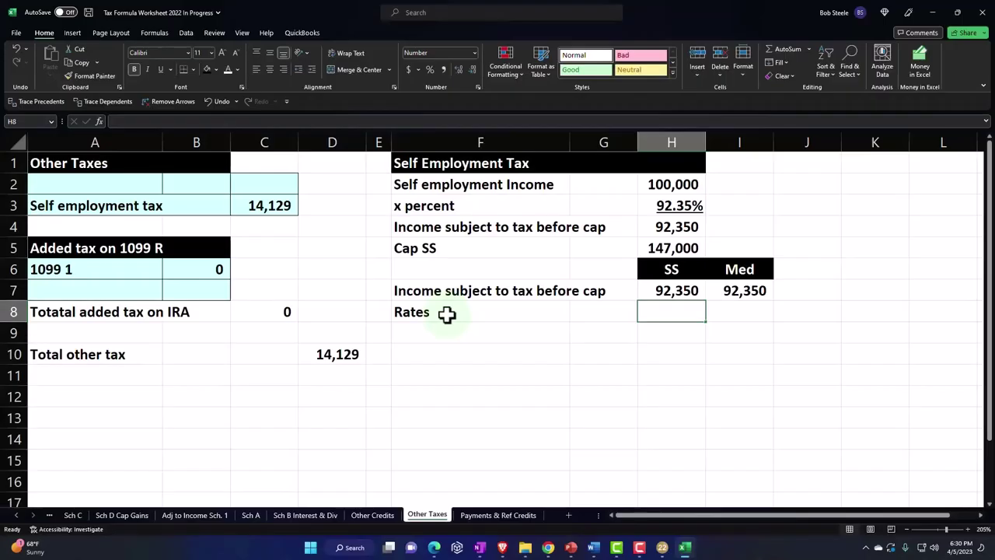
# - Enter the Social Security rate in H8 as the formula =.062*2 and reselect that cell
pyautogui.write('=0')
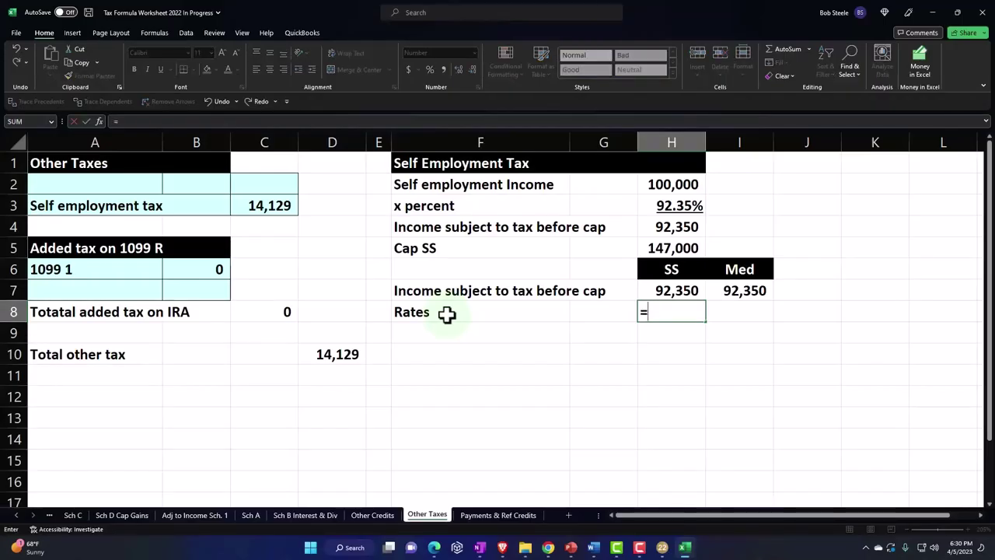
pyautogui.write('.062')
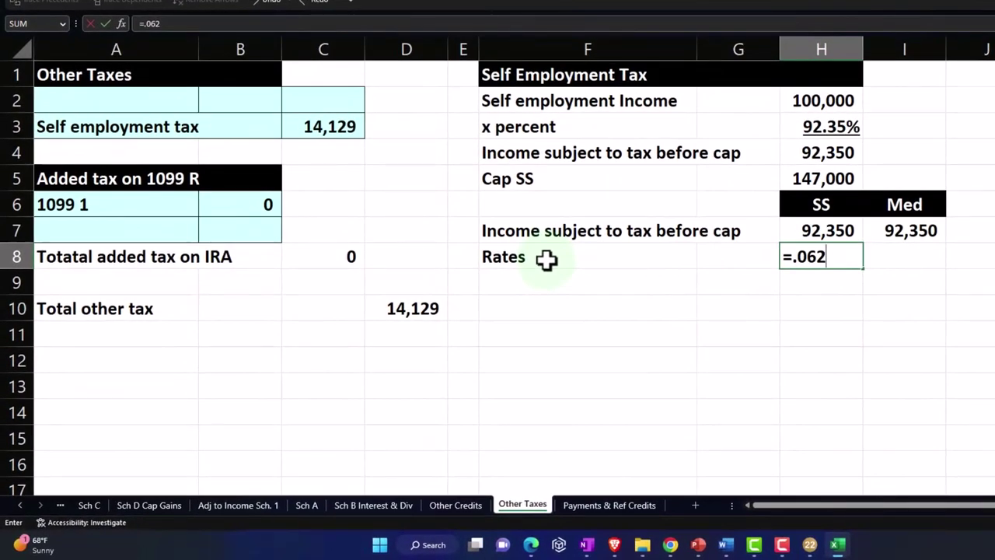
pyautogui.write('*2')
pyautogui.press('Return')
pyautogui.press('Up')
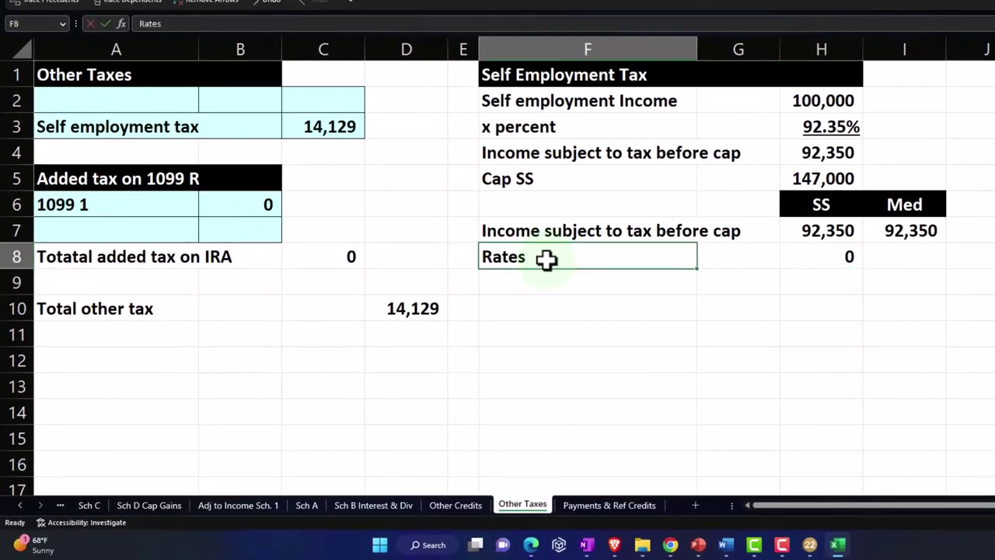
pyautogui.press('Right')
pyautogui.press('Right')
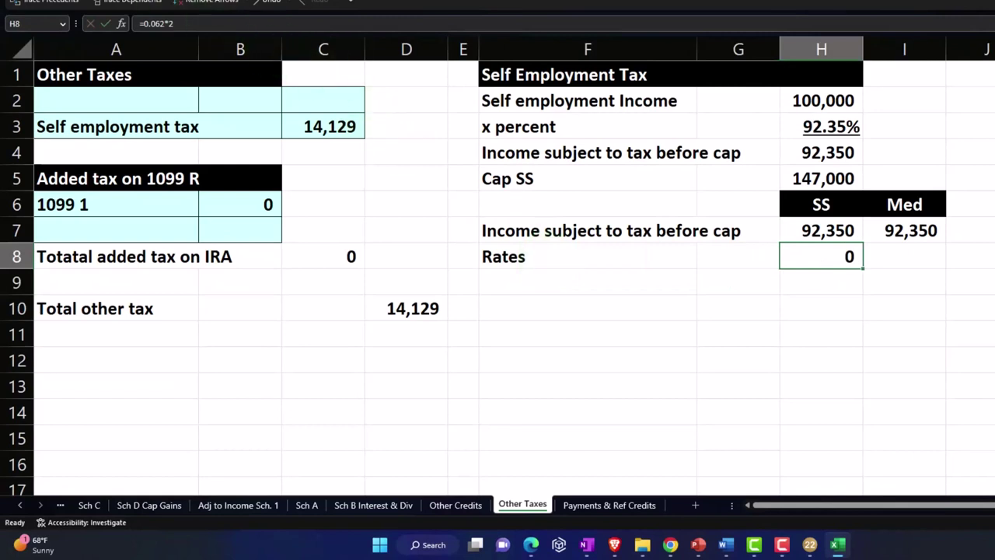
# - Format the Social Security rate in H8 as a percentage with two decimals
pyautogui.hotkey('ctrl', 'shift', '5')
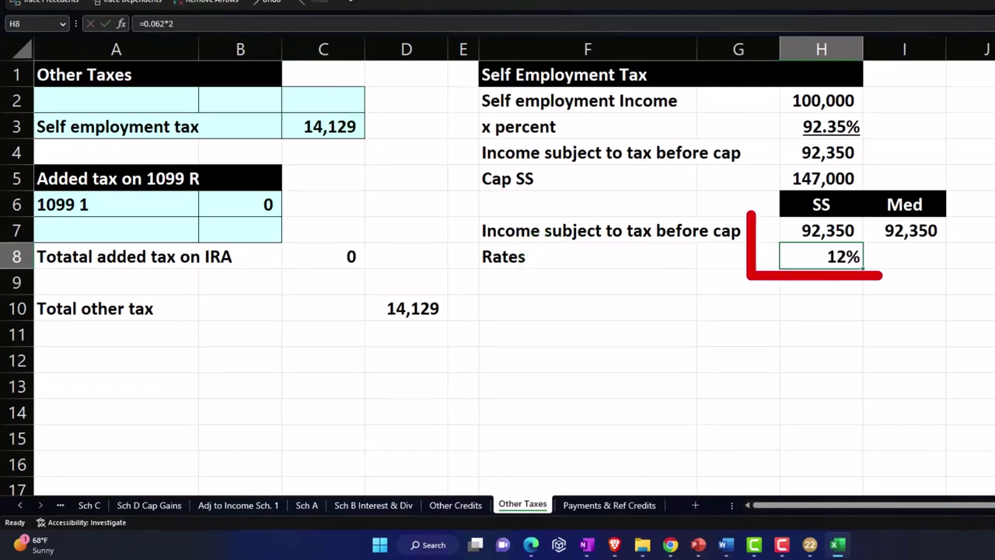
pyautogui.hotkey('alt', 'h')
pyautogui.press('0')
pyautogui.hotkey('alt', 'h')
pyautogui.press('0')
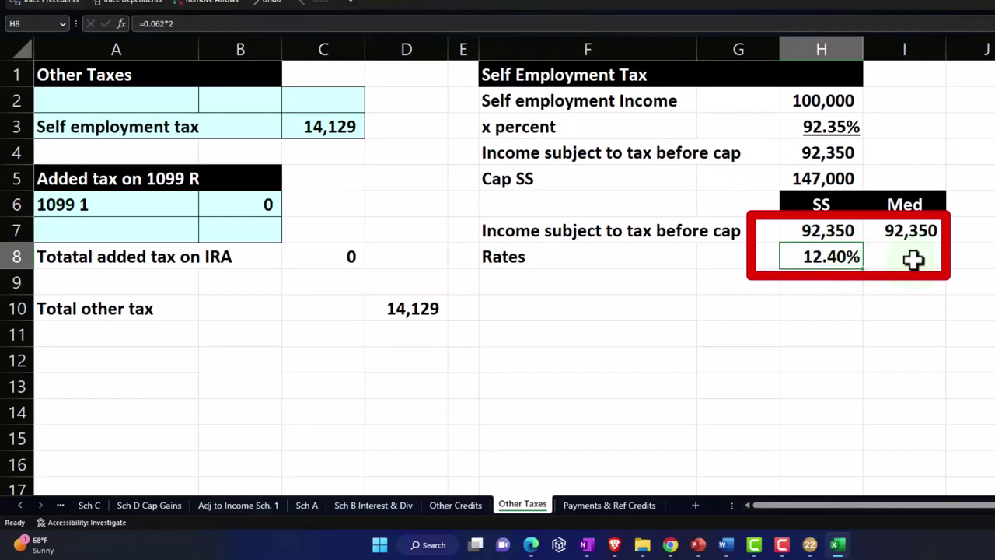
# - Enter the Medicare rate in I8 as the formula =.0145*2 and keep that cell selected
pyautogui.click(913, 260)
pyautogui.write('=')
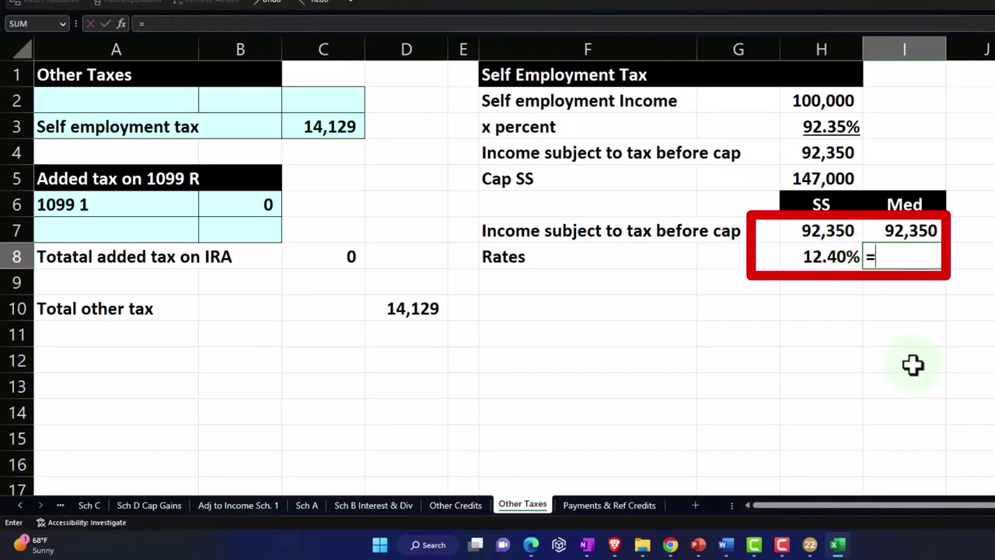
pyautogui.write('0.0145')
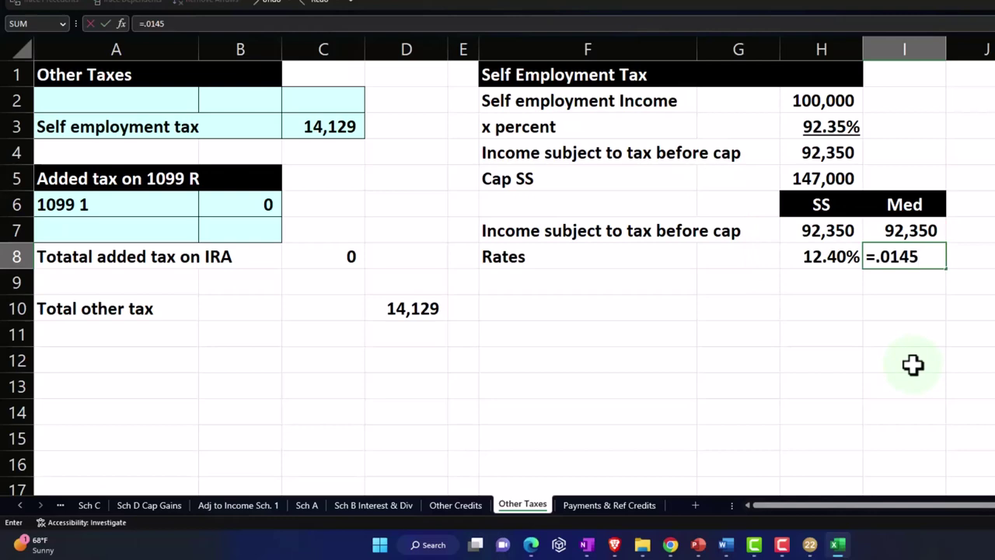
pyautogui.write('*2')
pyautogui.press('Return')
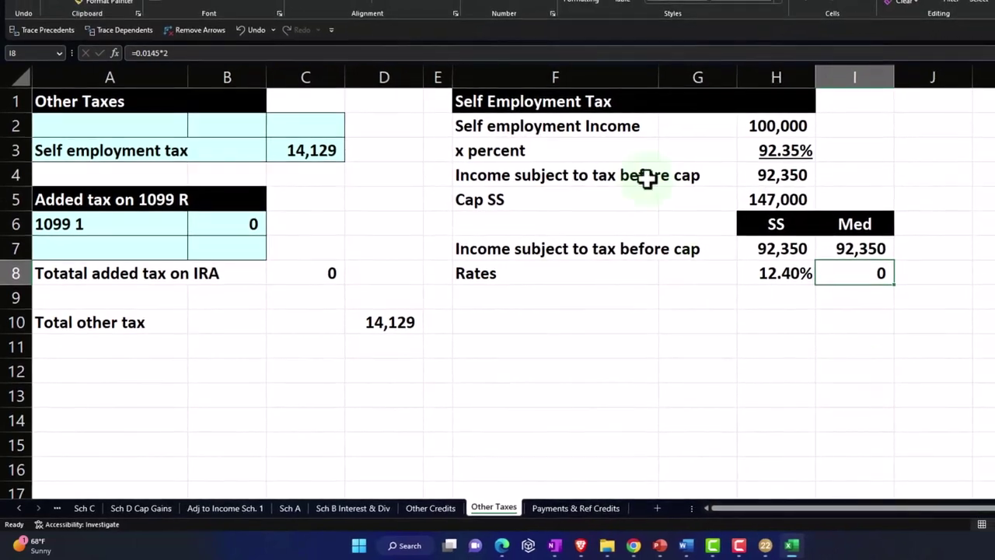
# - Format the Medicare rate in I8 as a percentage with two decimals
pyautogui.click(502, 7)
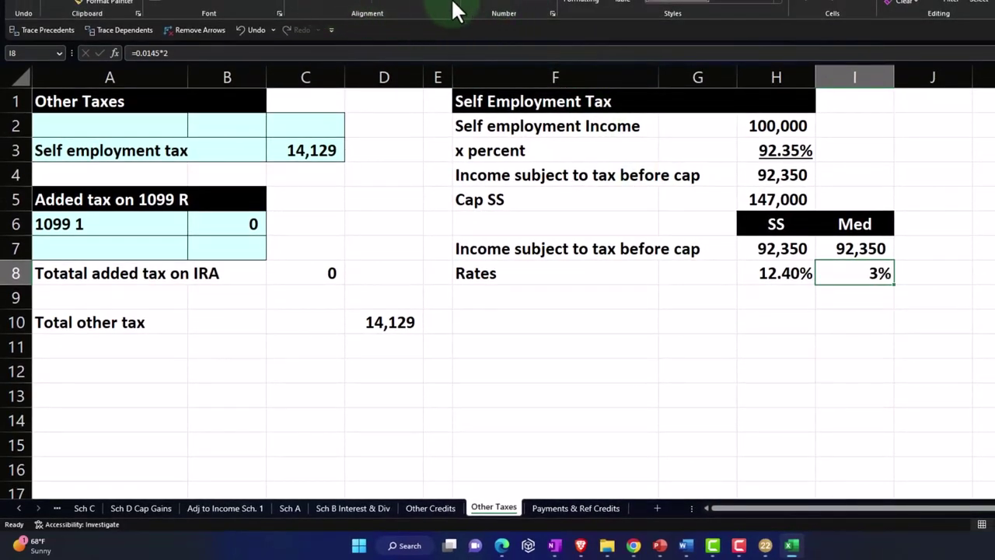
pyautogui.click(530, 7)
pyautogui.click(532, 7)
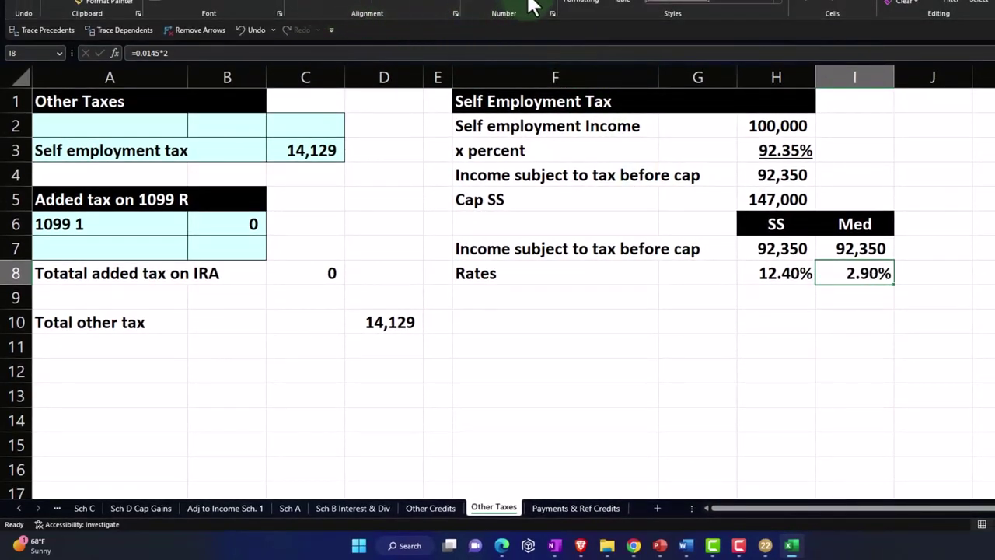
# - Underline the two rates in H8:I8
pyautogui.click(760, 324)
pyautogui.moveTo(760, 278); pyautogui.dragTo(860, 276)
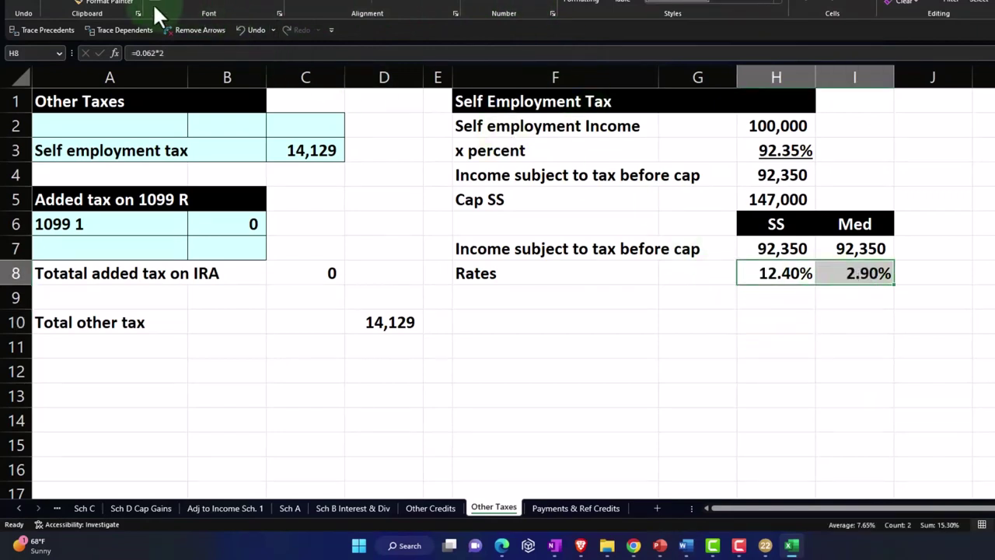
pyautogui.click(201, 9)
# - Add the label "Tax" in F9 and calculate the SS tax in H9 with the formula =H7*H8
pyautogui.click(516, 304)
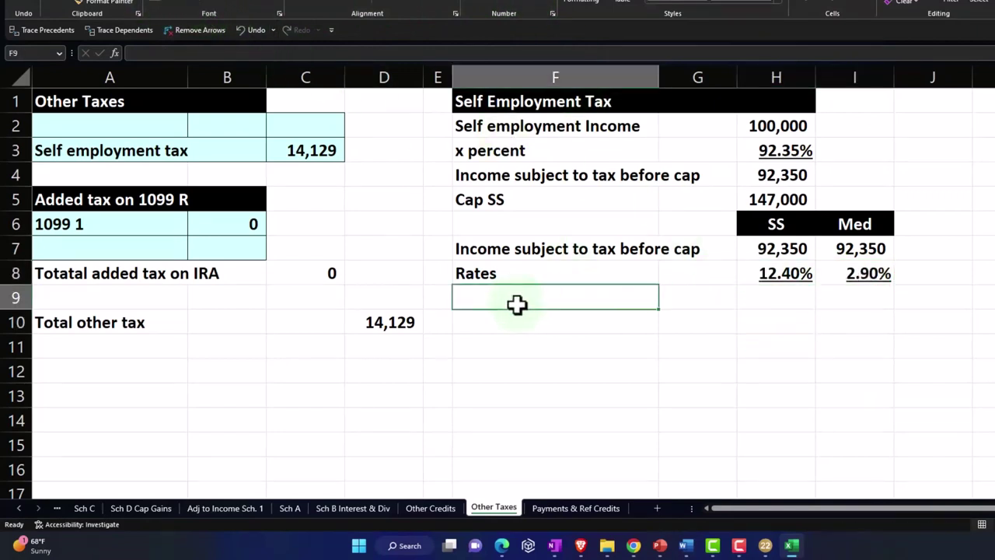
pyautogui.write('Ta')
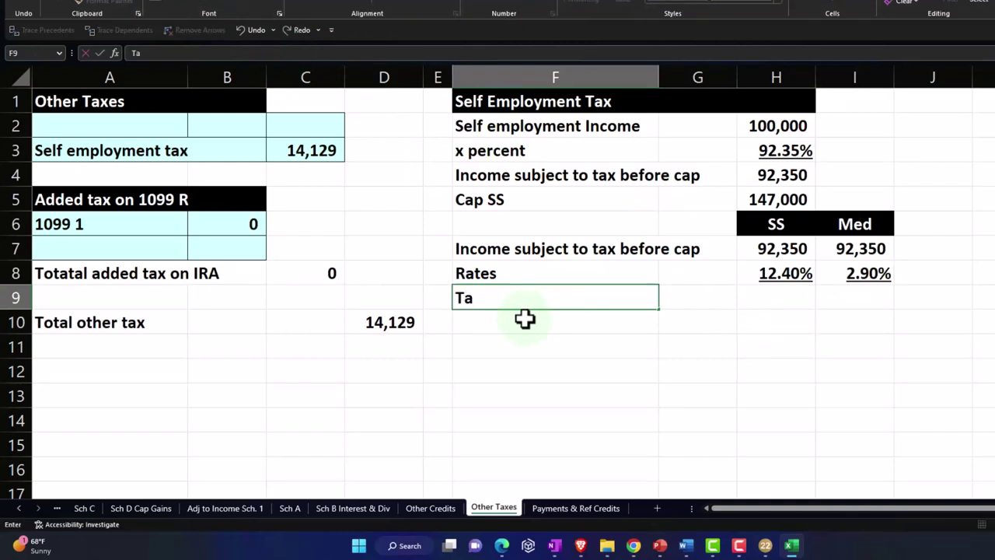
pyautogui.press('Tab')
pyautogui.press('Tab')
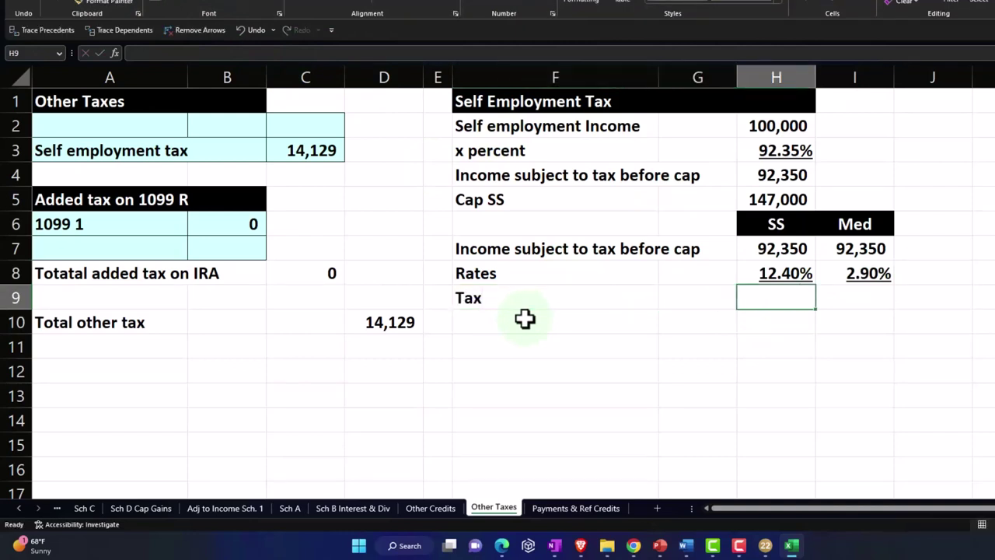
pyautogui.write('=')
pyautogui.press('Up')
pyautogui.press('Up')
pyautogui.write('*')
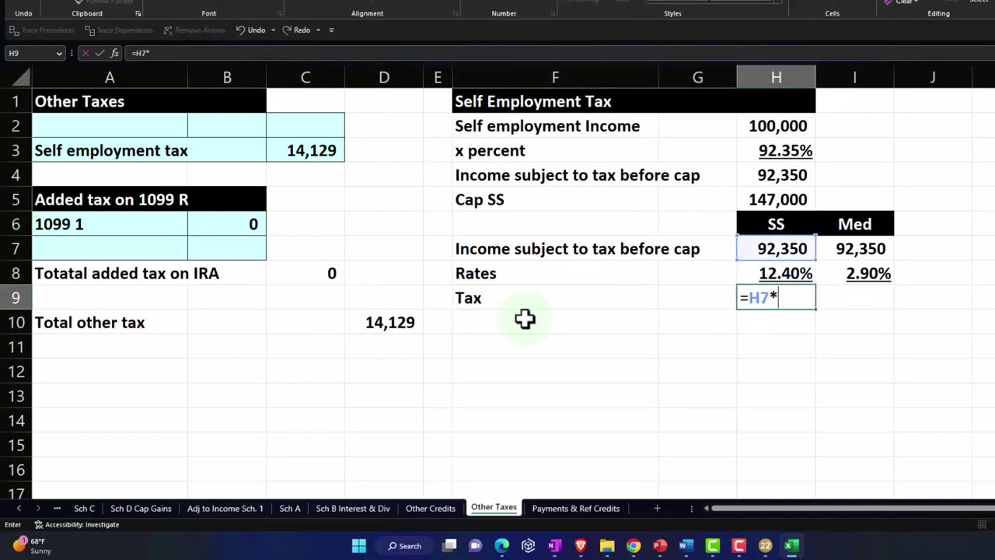
pyautogui.press('Up')
pyautogui.press('Return')
# - Calculate the Med tax in I9 with the formula =I7*I8
pyautogui.press('Right')
pyautogui.press('Right')
pyautogui.press('Right')
pyautogui.press('Up')
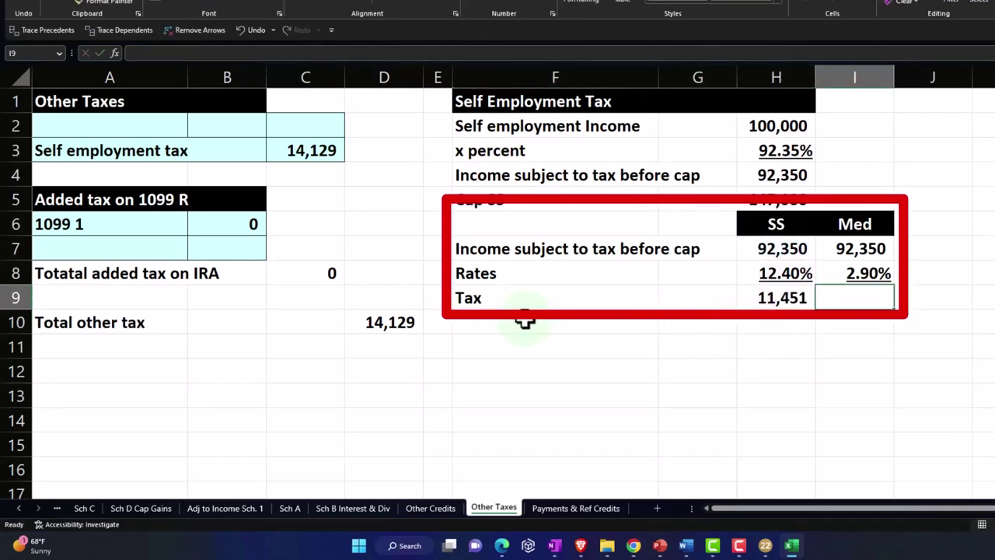
pyautogui.write('=')
pyautogui.press('Up')
pyautogui.press('Up')
pyautogui.write('*')
pyautogui.press('Up')
pyautogui.press('Tab')
# - Add up the SS and Med taxes in J9 with a SUM of H9:I9
pyautogui.write('=')
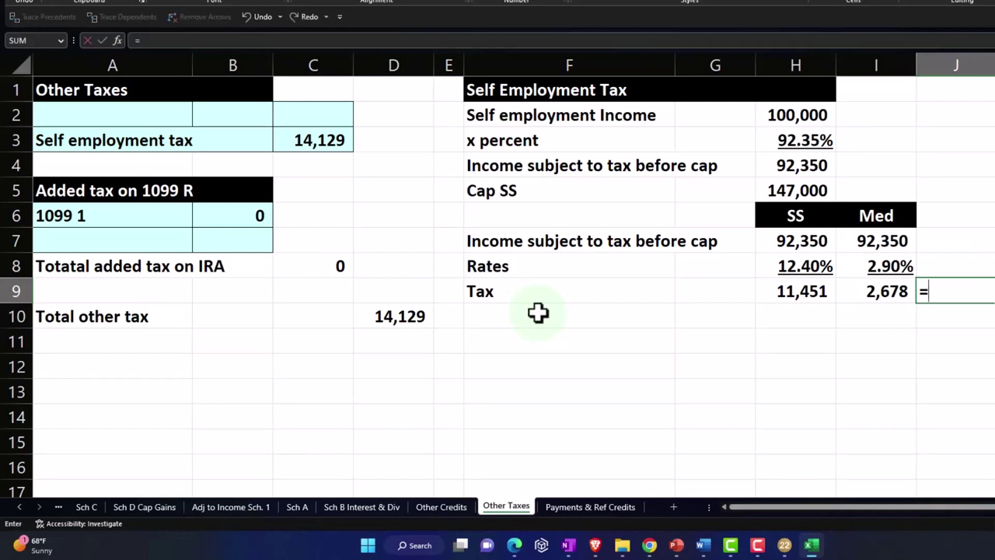
pyautogui.write('sum(')
pyautogui.press('Left')
pyautogui.hotkey('shift', 'Left')
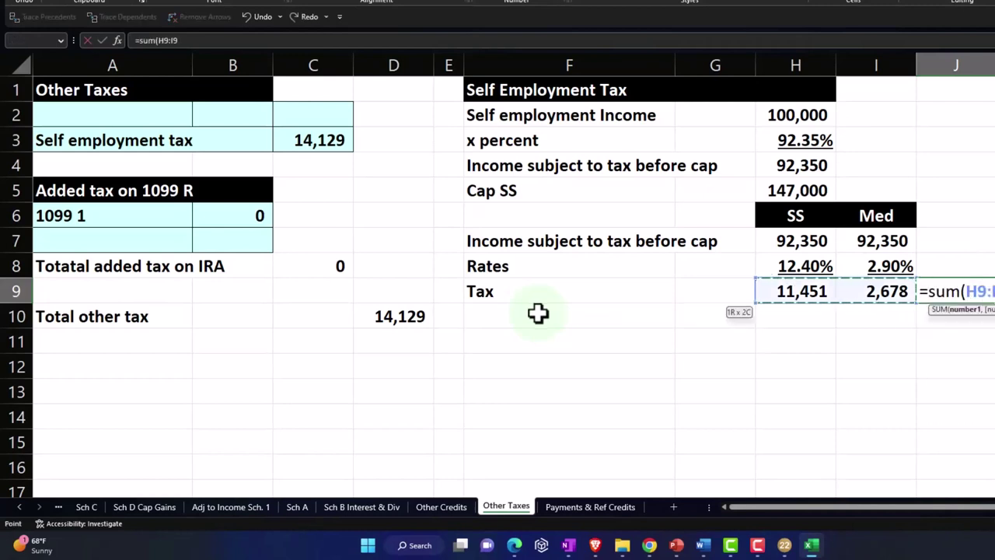
pyautogui.hotkey('ctrl', 'Return')
# - Add the header "Total" in J6 and format it centered with black fill and white text, like the SS and Med headers
pyautogui.press('Up')
pyautogui.press('Up')
pyautogui.press('Up')
pyautogui.write('Tota')
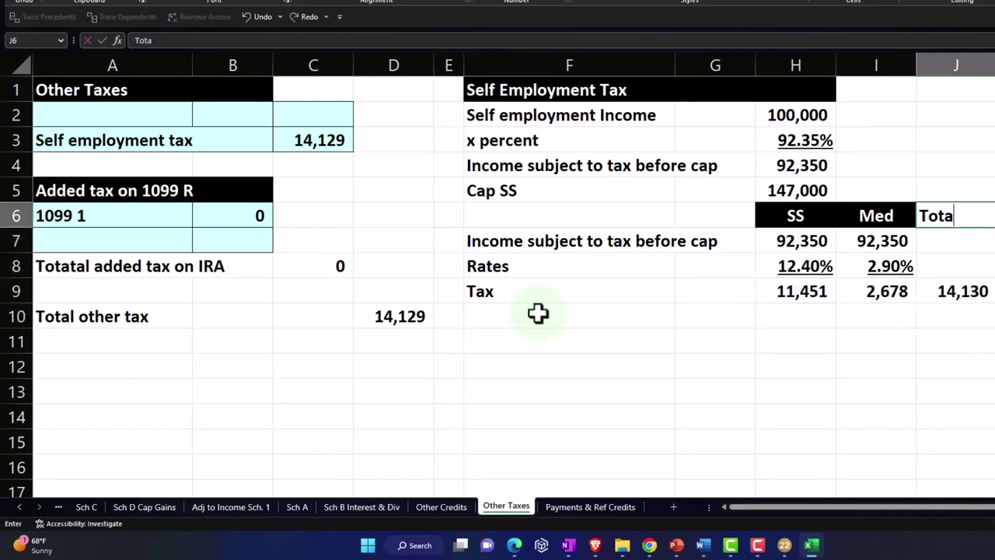
pyautogui.hotkey('ctrl', 'Return')
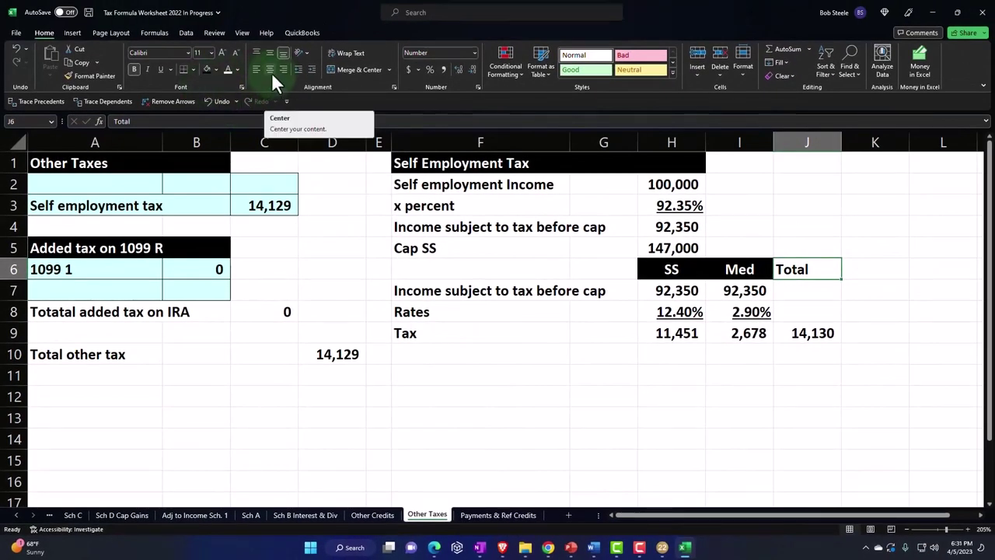
pyautogui.click(212, 70)
pyautogui.click(228, 69)
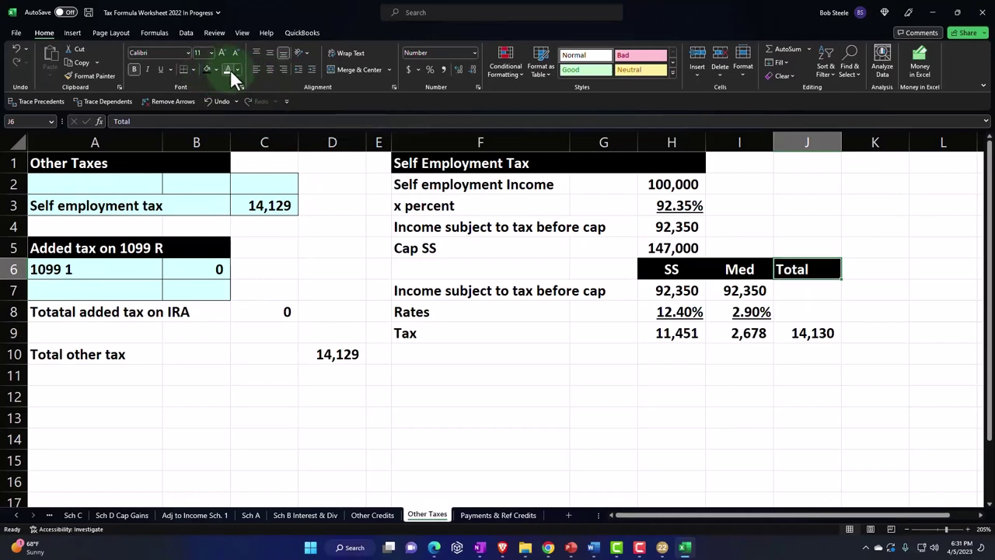
# - Compare the calculated taxes with lines 10 to 12 of Schedule SE in Lacerte, and return to Excel to inspect the total other tax formula in D10
pyautogui.click(662, 548)
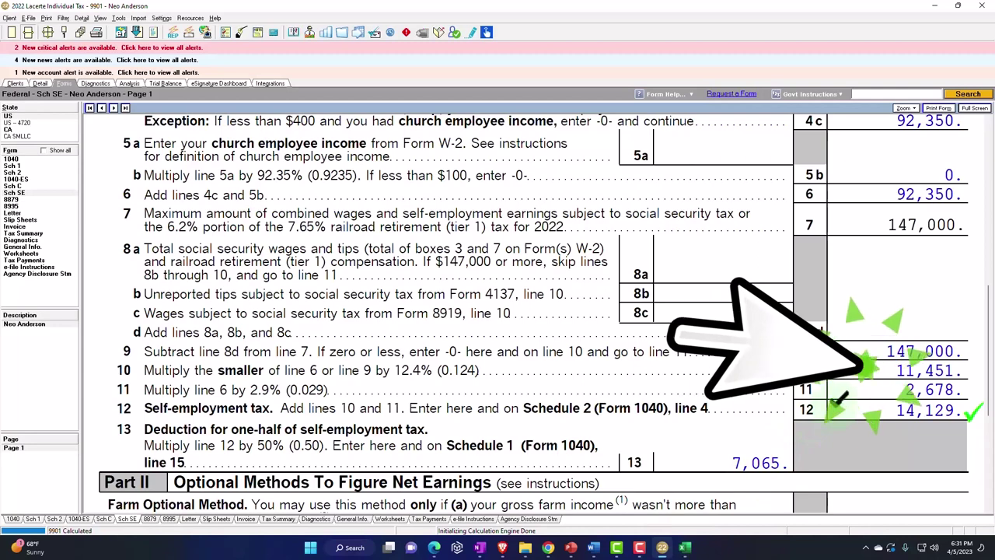
pyautogui.click(661, 547)
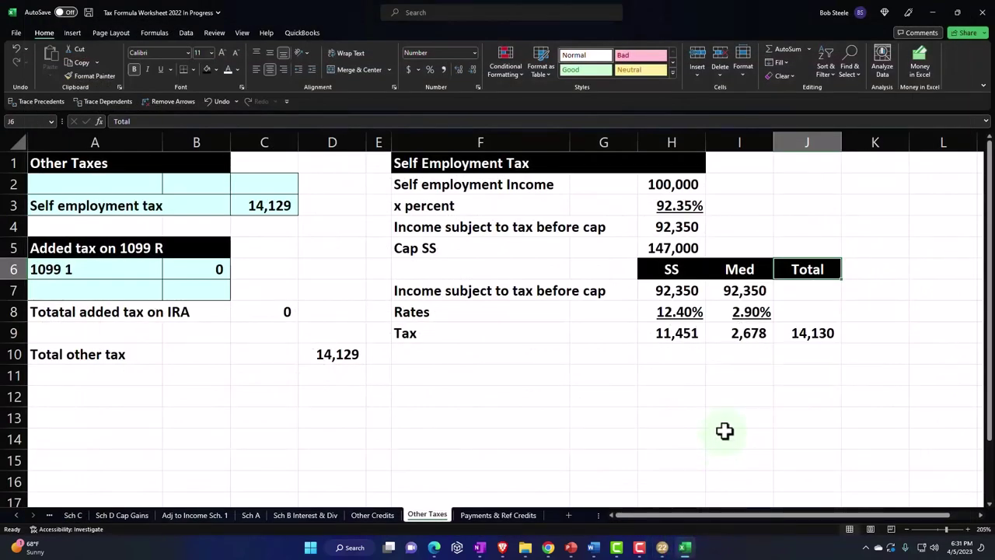
pyautogui.click(335, 355)
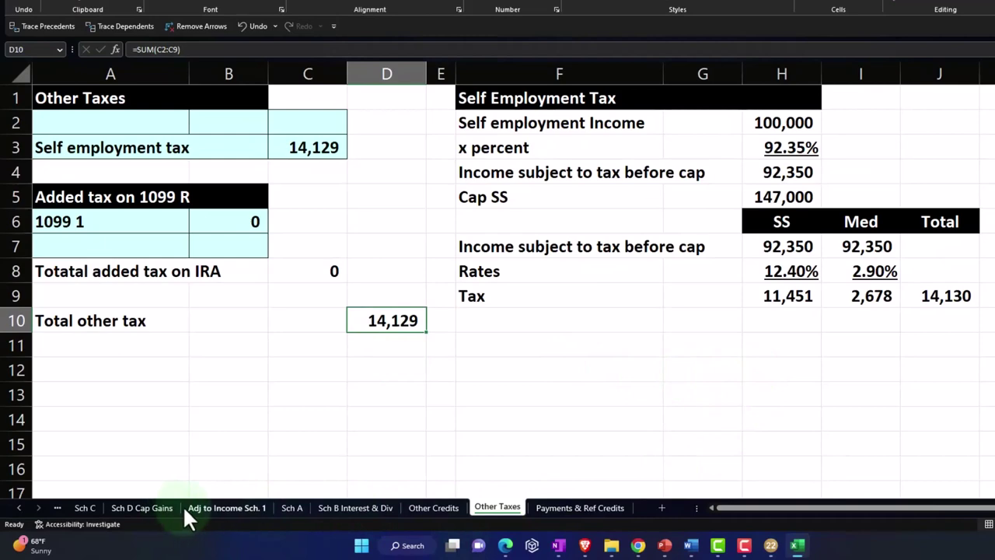
# - Link Other Taxes in D13 of the Tax Fromula F1040 sheet to the self-employment tax total with ='Other Taxes'!J9
pyautogui.click(19, 503)
pyautogui.click(19, 503)
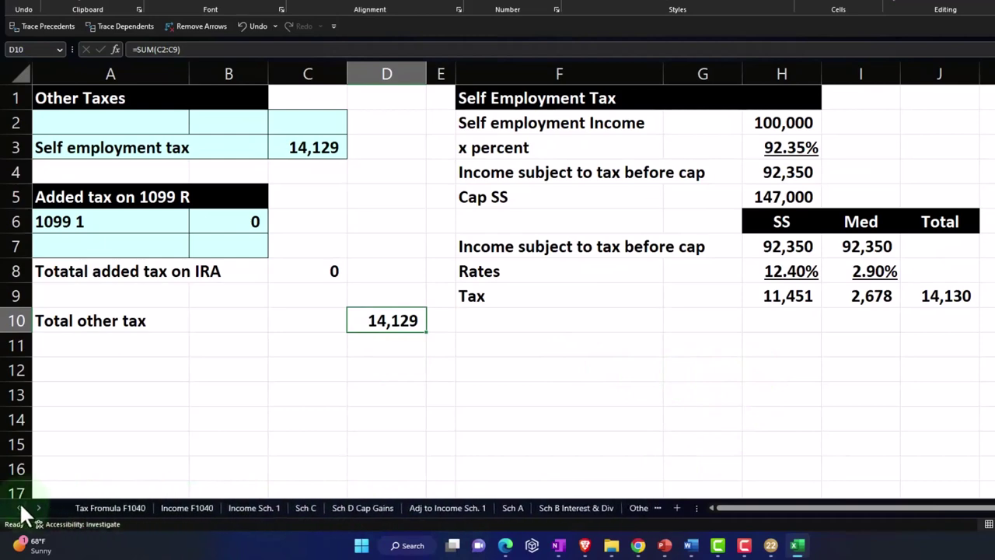
pyautogui.click(115, 506)
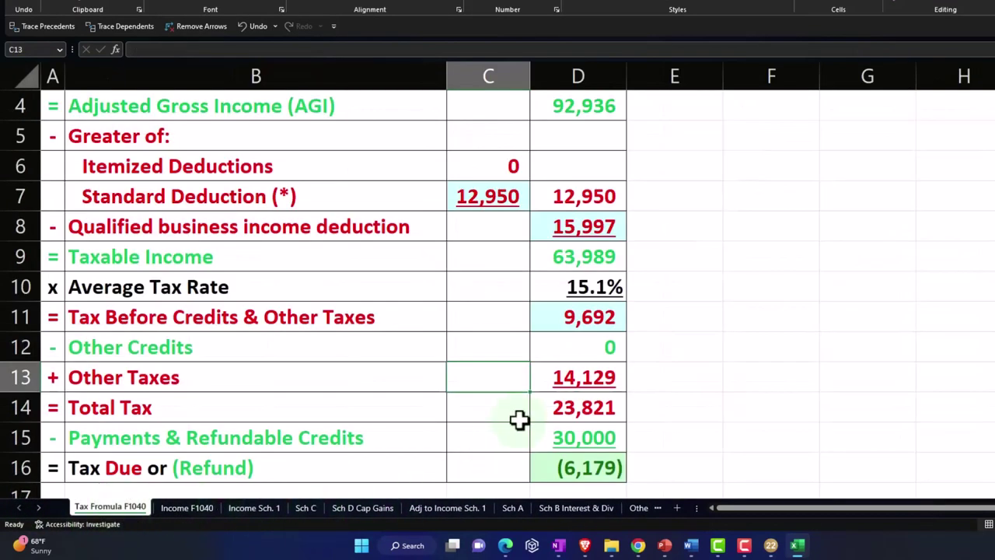
pyautogui.click(581, 377)
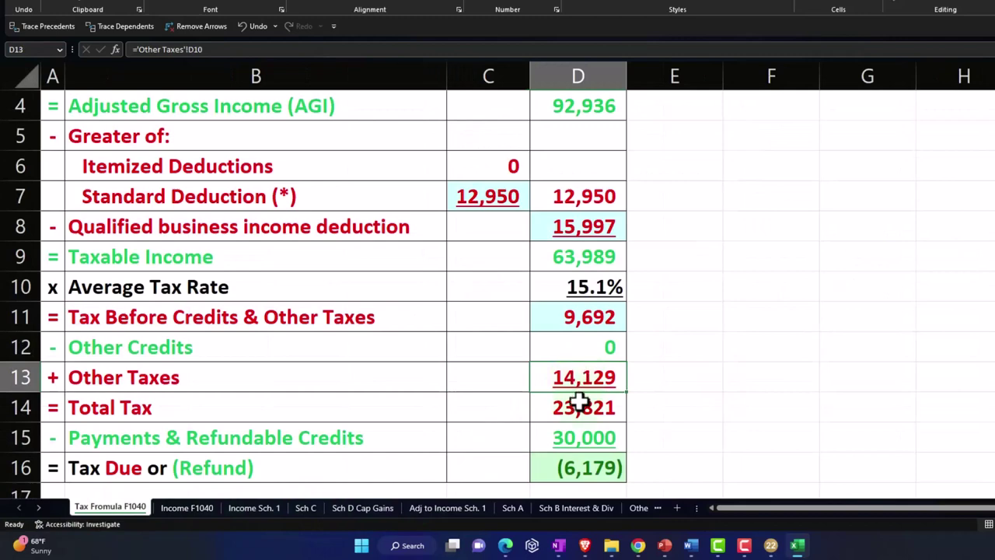
pyautogui.write('=')
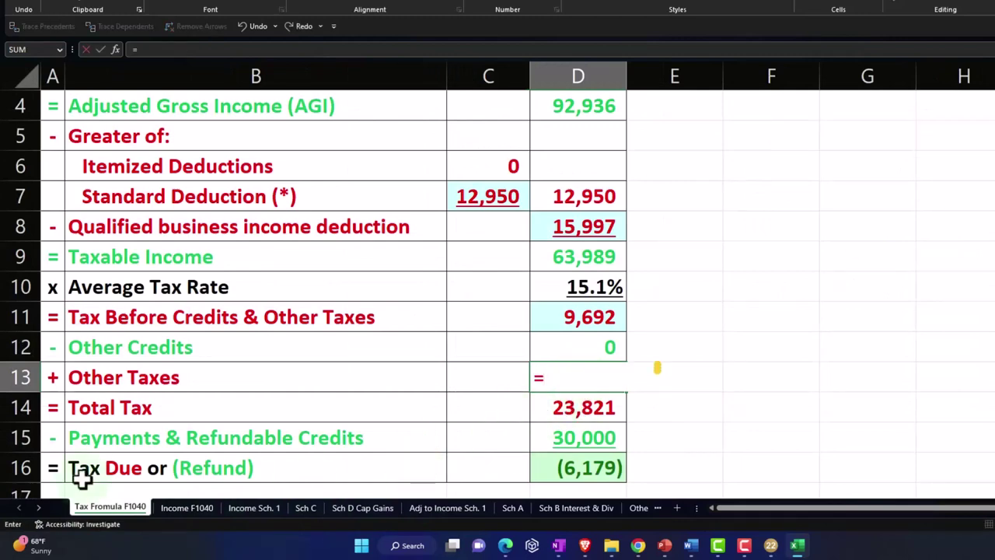
pyautogui.click(38, 508)
pyautogui.click(38, 508)
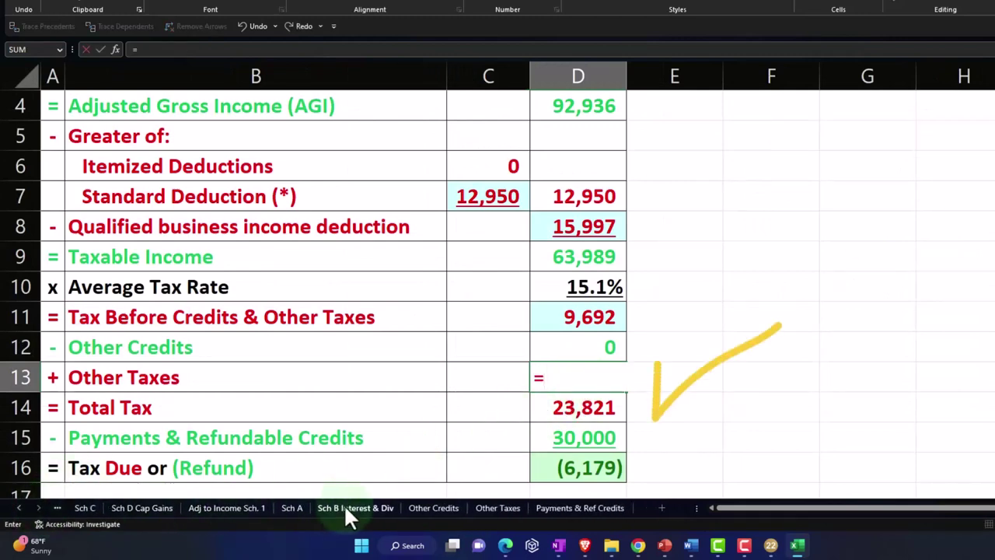
pyautogui.click(494, 508)
pyautogui.click(945, 298)
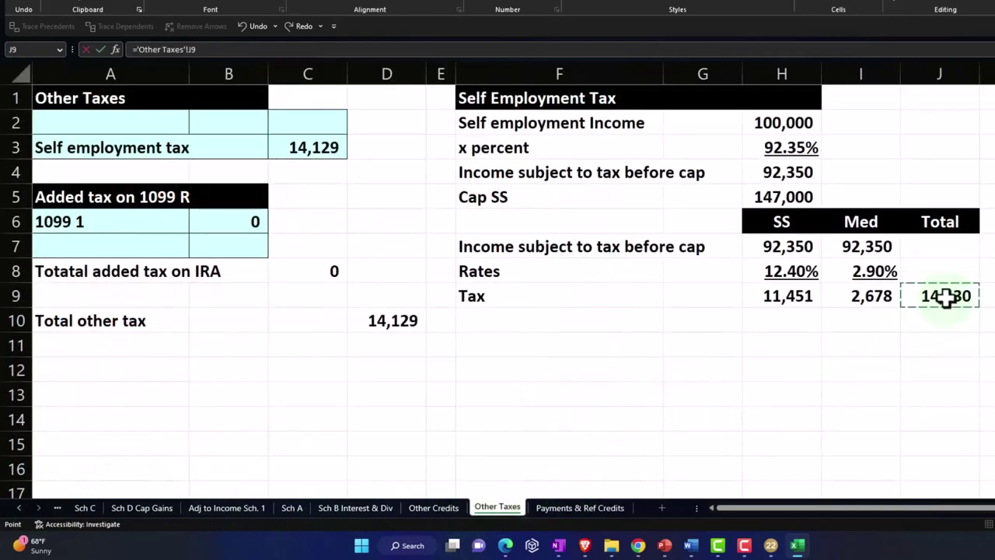
pyautogui.press('Return')
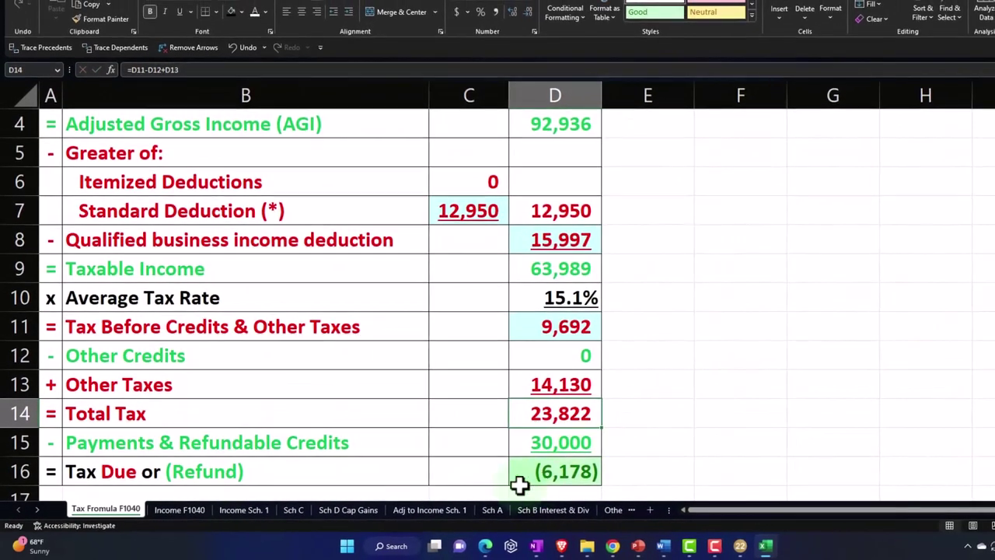
# - Set the half self employment tax in C4 of the Adj to Income Sch. 1 sheet to ='Other Taxes'!J9/2
pyautogui.click(420, 511)
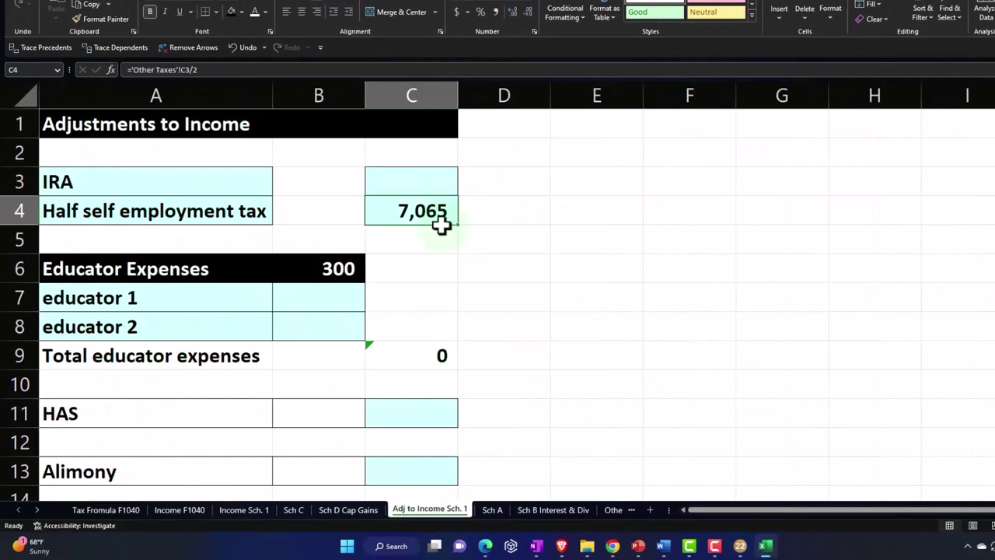
pyautogui.write('=')
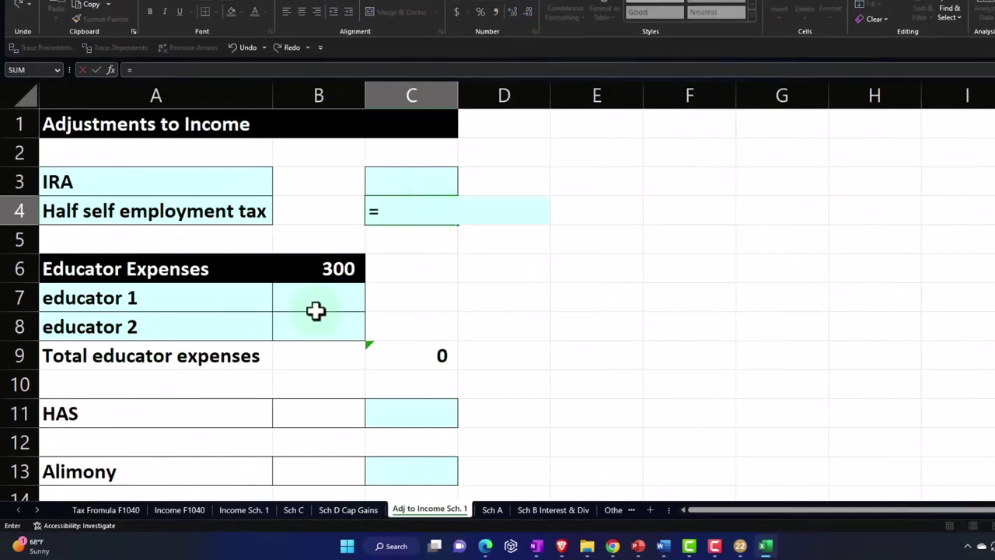
pyautogui.click(37, 508)
pyautogui.click(37, 508)
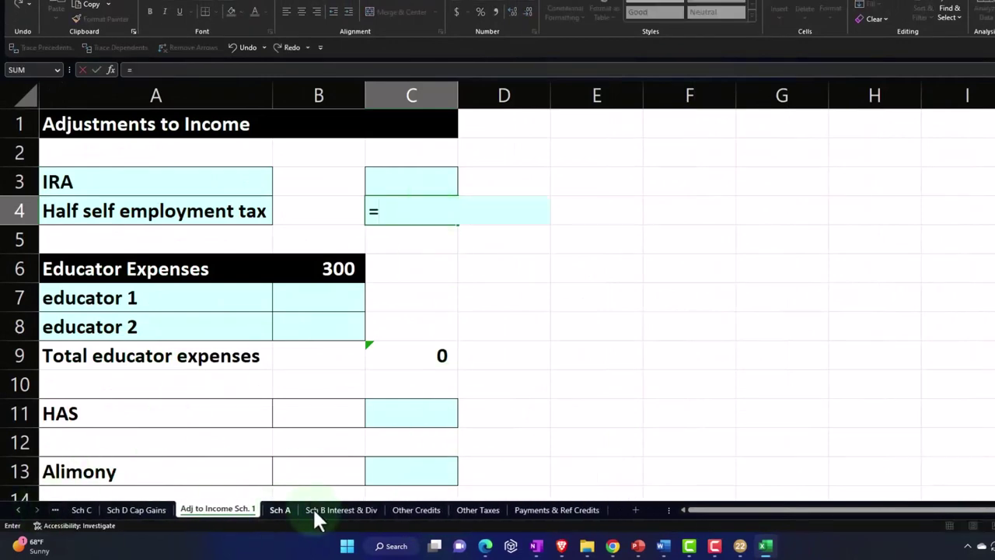
pyautogui.click(532, 508)
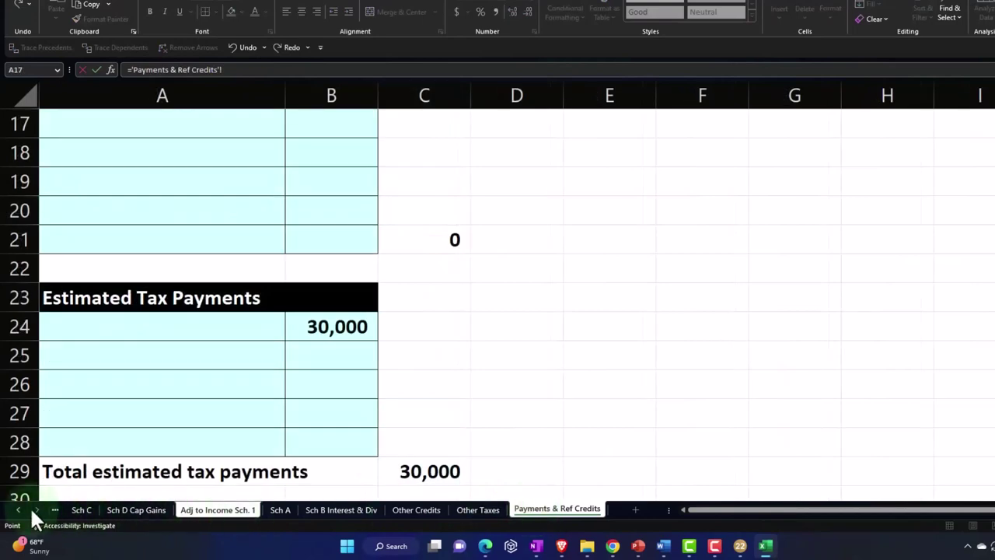
pyautogui.click(462, 504)
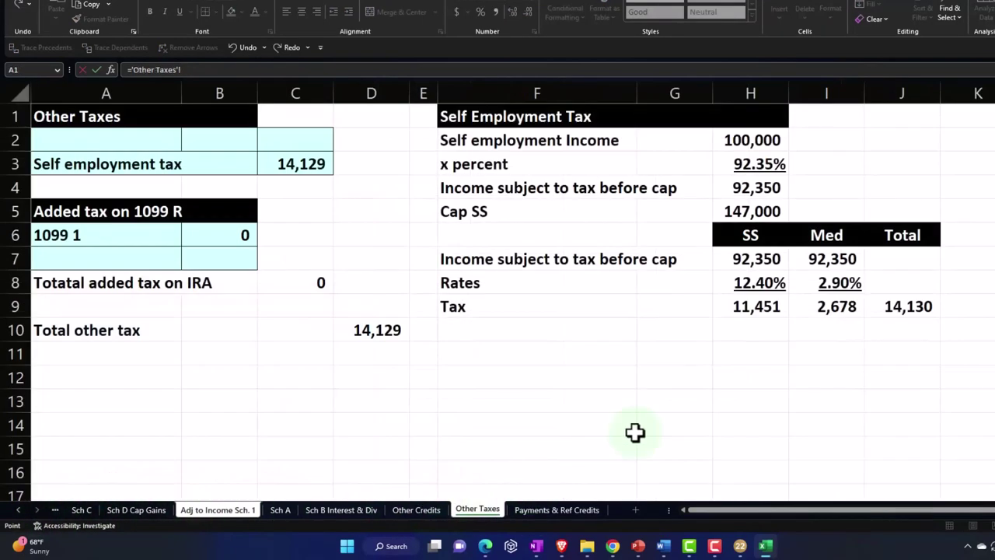
pyautogui.click(918, 308)
pyautogui.write('/2')
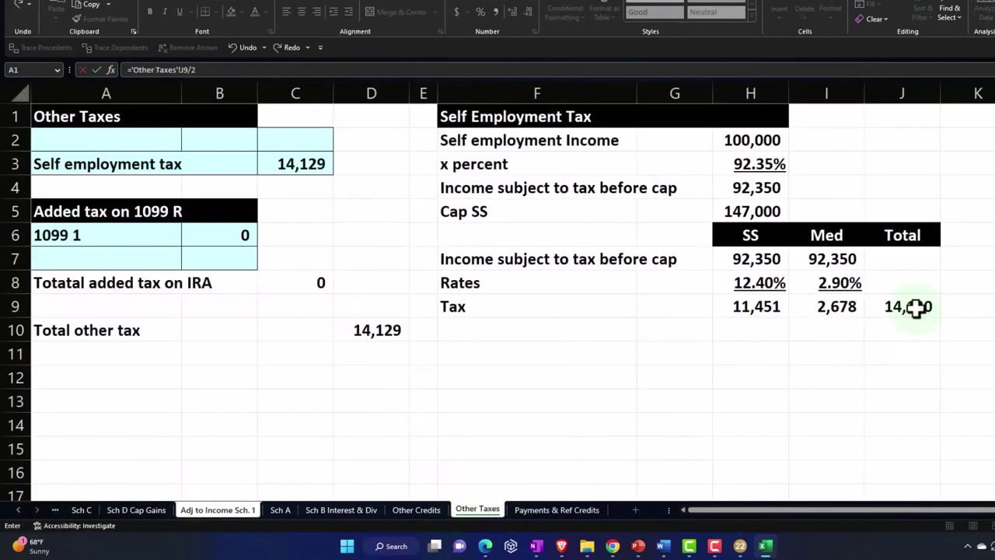
pyautogui.press('Return')
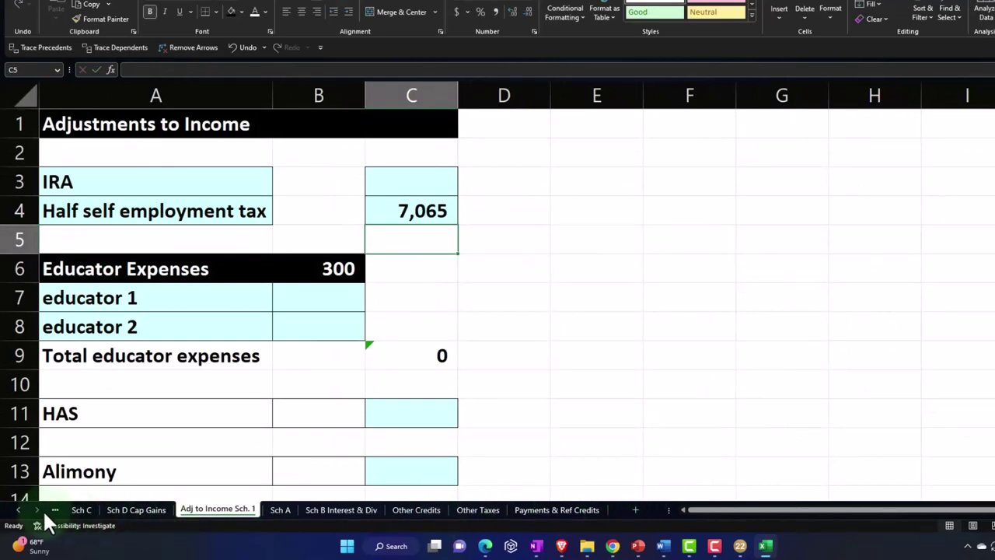
# - Look over the Payments & Ref Credits sheet and return to the self-employment tax calculation on the Other Taxes sheet
pyautogui.click(557, 510)
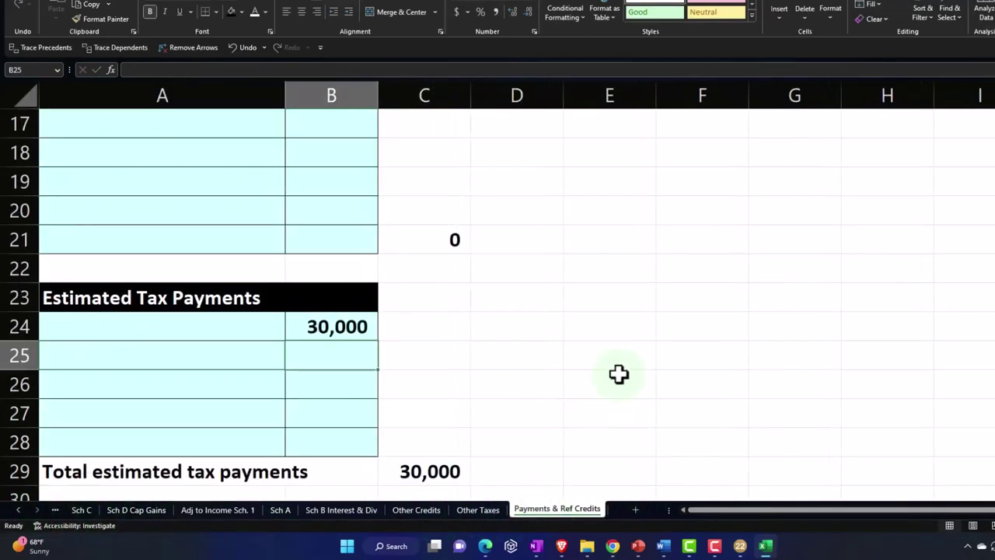
pyautogui.scroll(4, 614, 381)
pyautogui.click(472, 510)
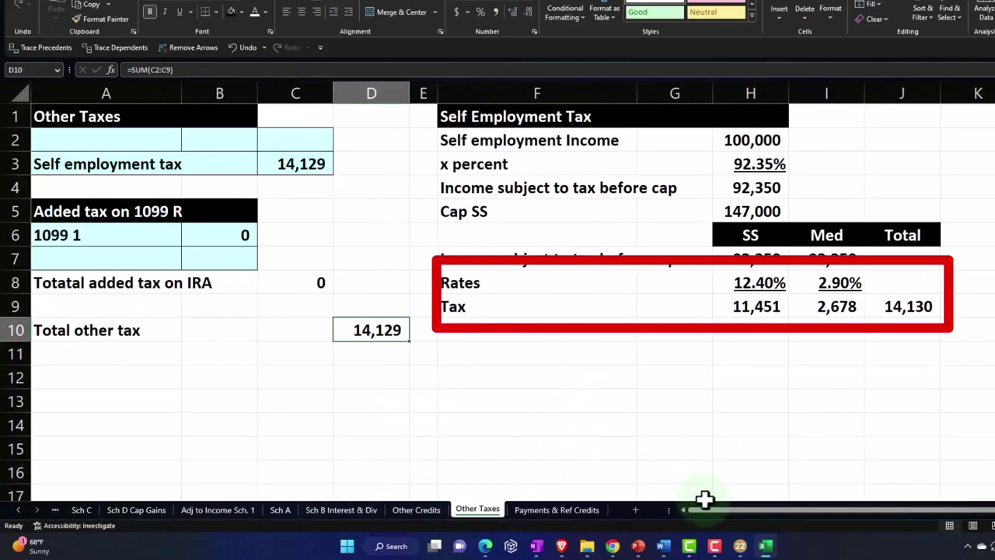
# - Switch to Lacerte and set the Advertising expense on the Schedule C input screen to 130,000
pyautogui.click(740, 546)
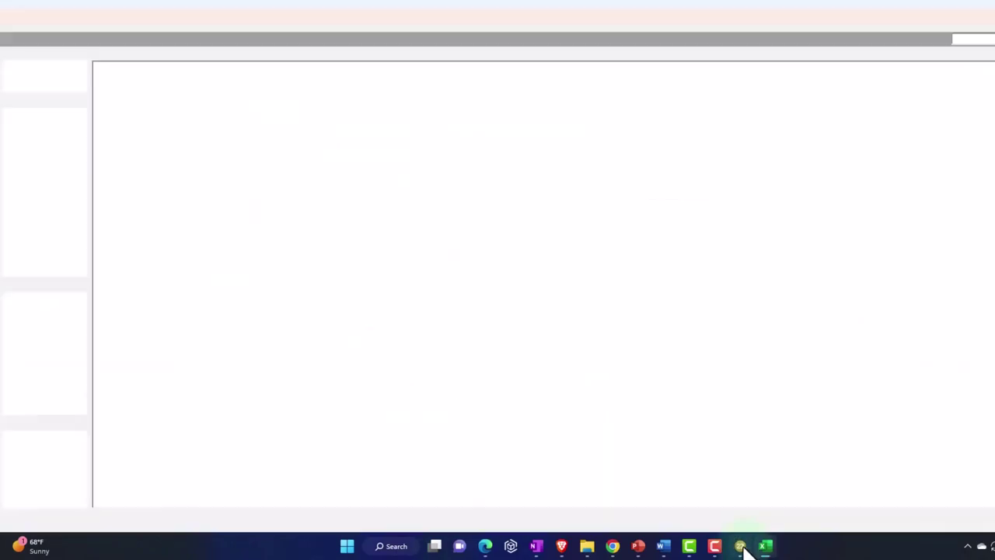
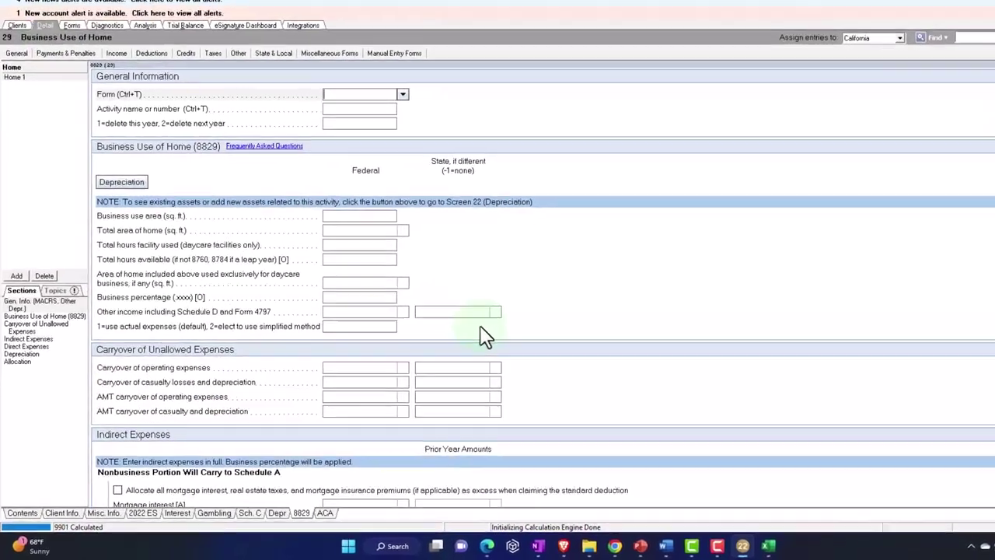
pyautogui.scroll(-3, 435, 353)
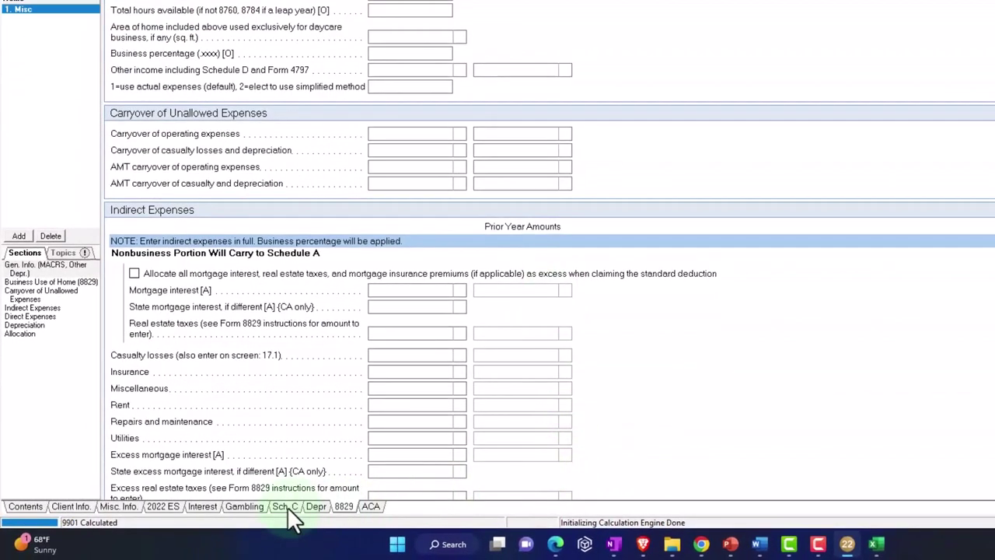
pyautogui.click(287, 506)
pyautogui.scroll(-12, 467, 374)
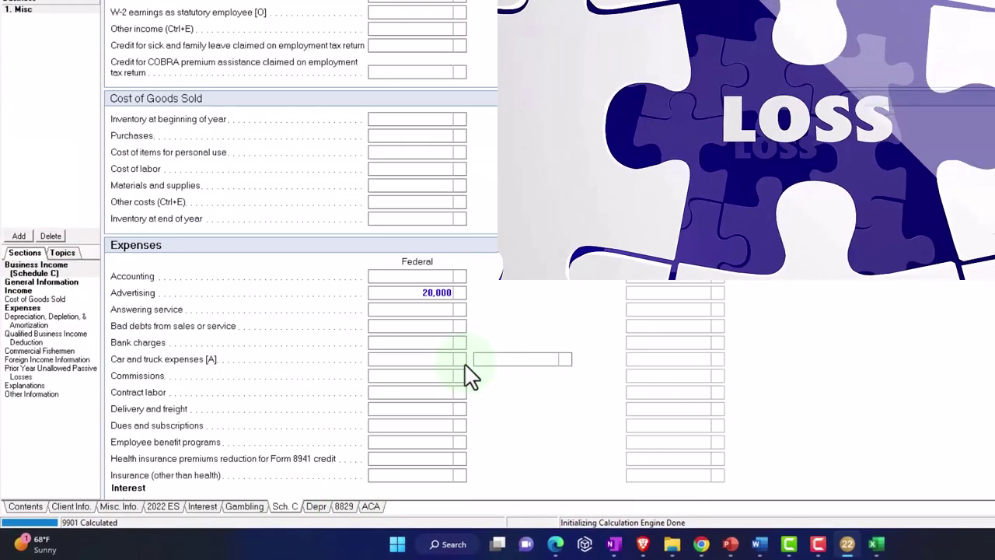
pyautogui.click(435, 292)
pyautogui.scroll(3, 438, 360)
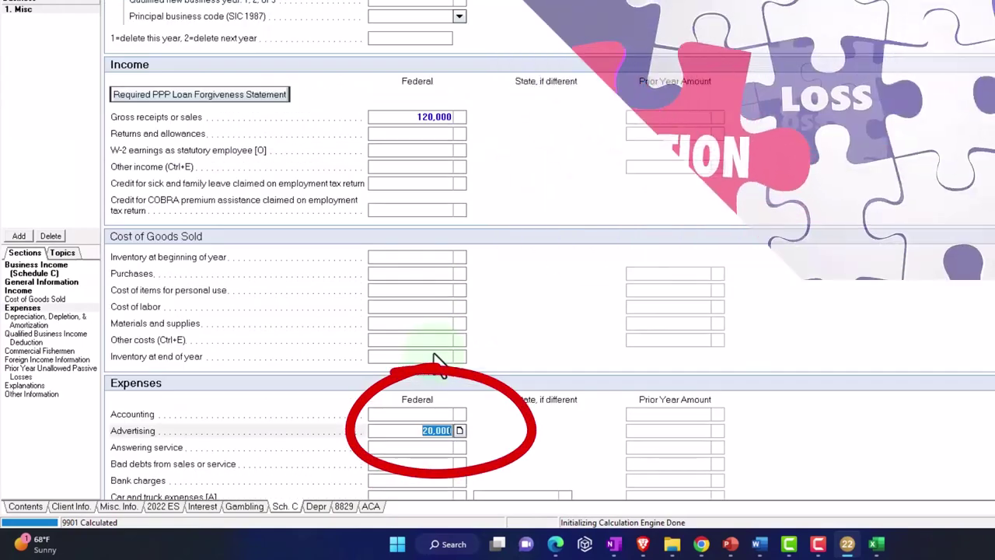
pyautogui.write('130,000')
pyautogui.press('Return')
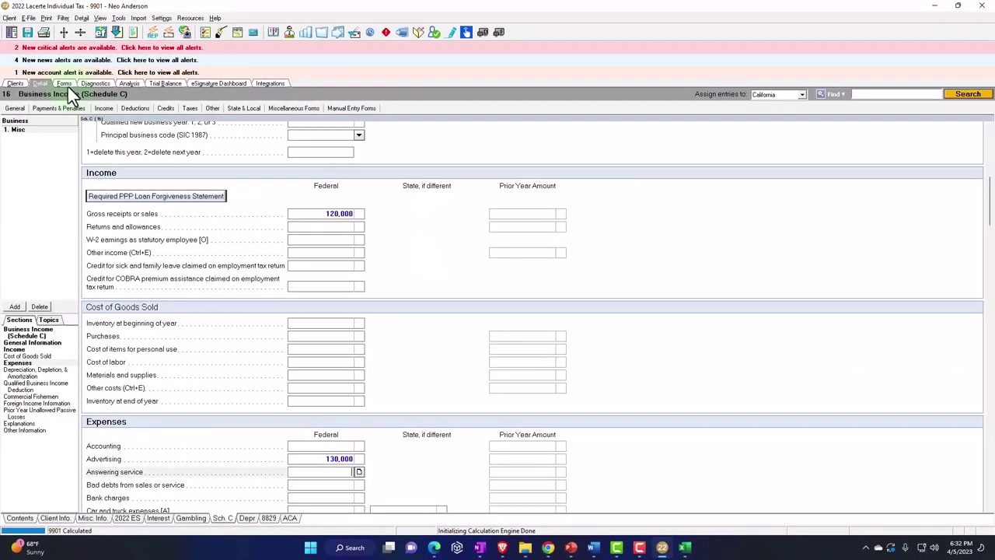
# - Open the Schedule C form in Lacerte and examine the advertising expense and the net profit or loss on line 31
pyautogui.click(67, 84)
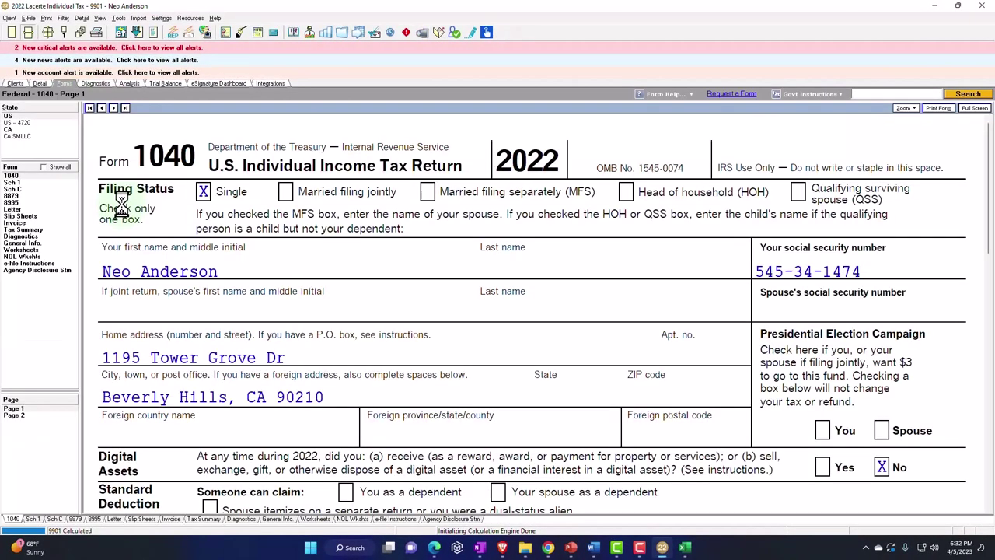
pyautogui.click(24, 189)
pyautogui.scroll(-10, 410, 327)
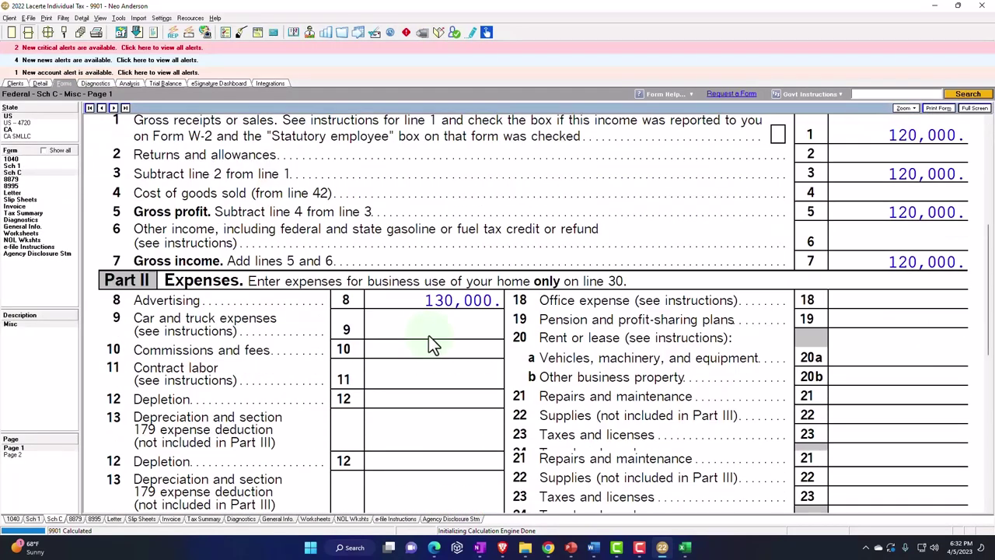
pyautogui.scroll(-5, 434, 342)
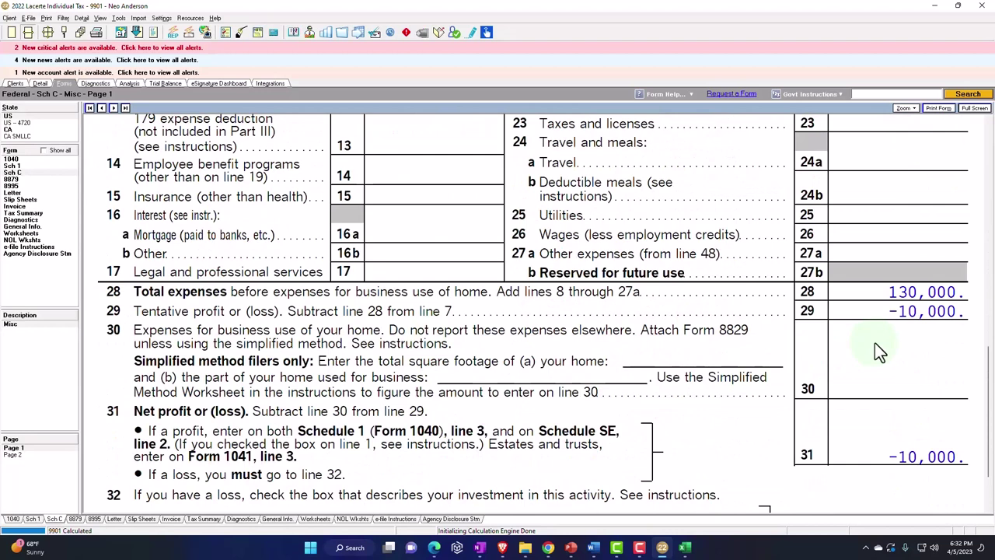
# - Switch to Excel and set the Advertising expense in B6 of the Sch C sheet to 130,000
pyautogui.click(685, 547)
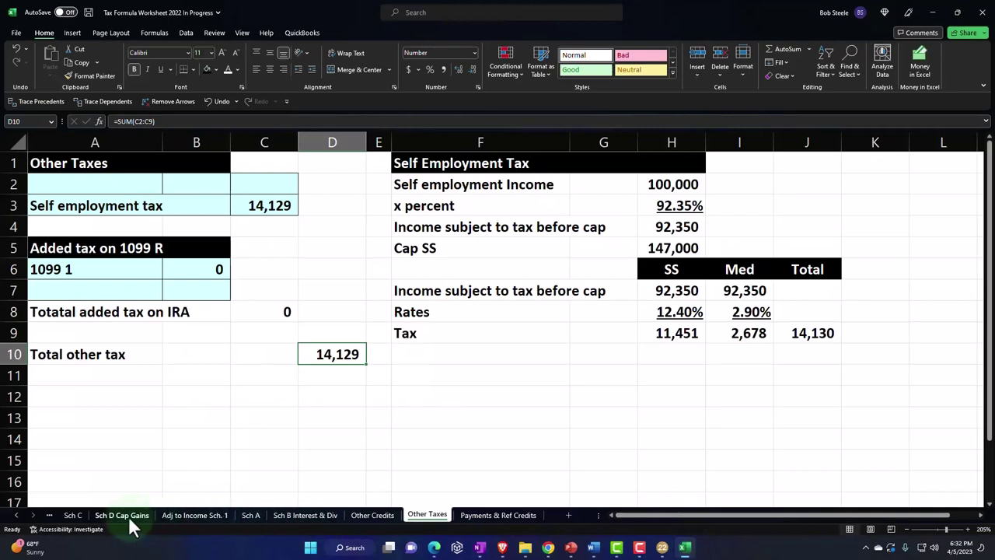
pyautogui.click(73, 515)
pyautogui.scroll(2, 245, 372)
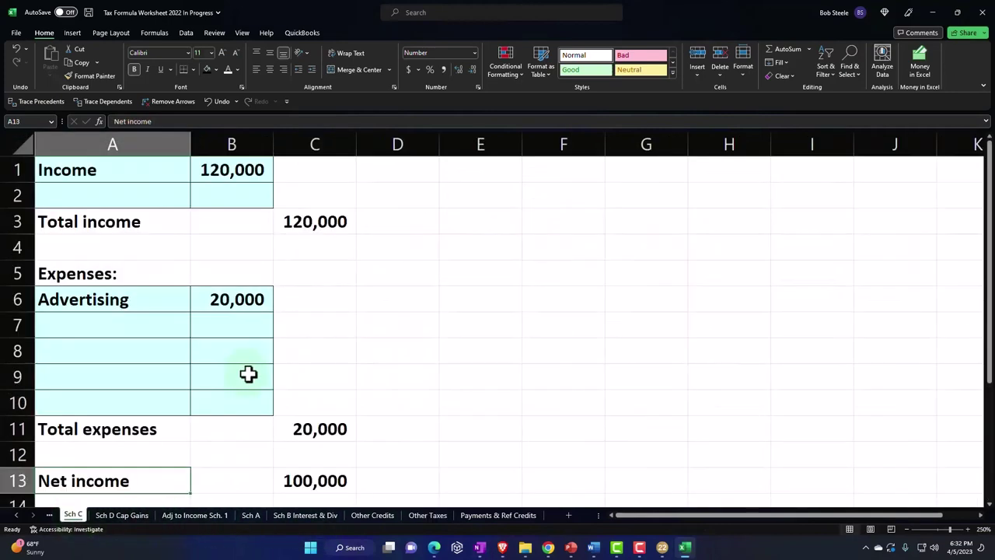
pyautogui.click(245, 306)
pyautogui.write('130,')
pyautogui.write('00')
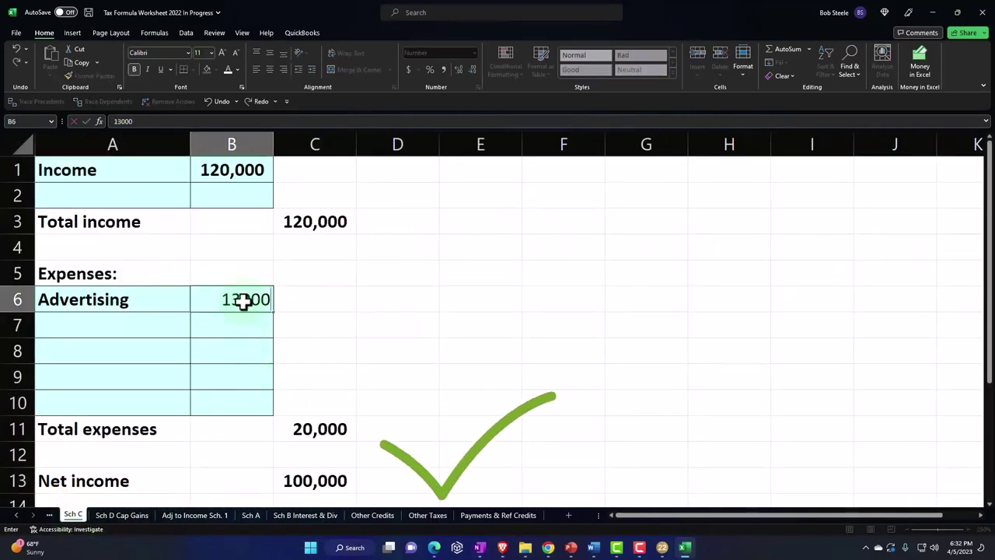
pyautogui.write('0')
pyautogui.press('Return')
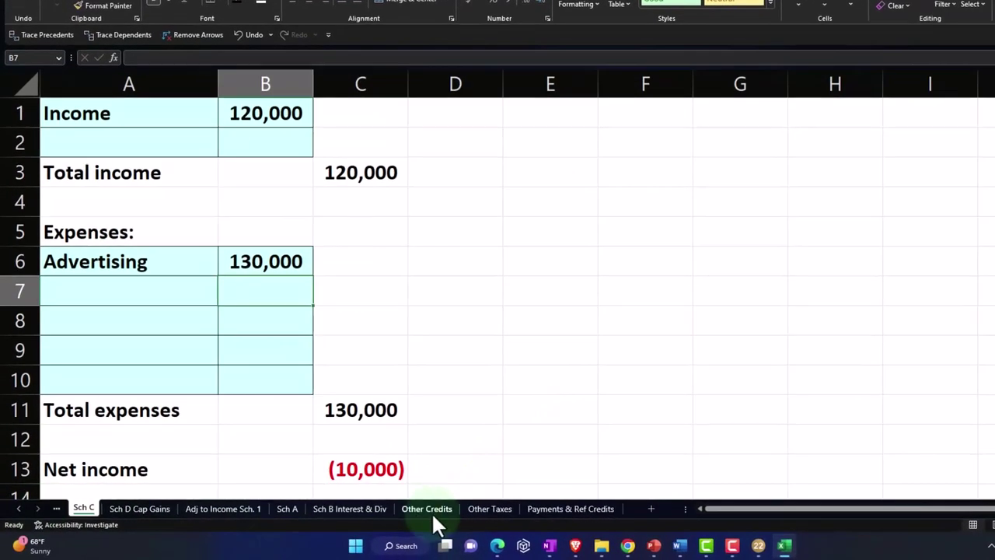
# - Floor the income subject to tax in H4 of the Other Taxes sheet at zero with =IF(H2*H3>0,H2*H3,0) and check the total in J9
pyautogui.click(428, 514)
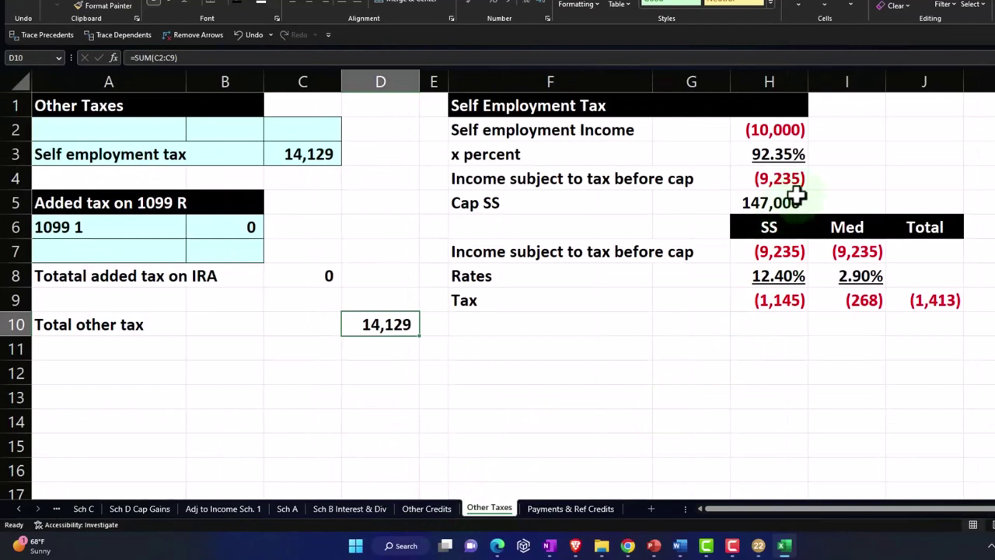
pyautogui.click(950, 301)
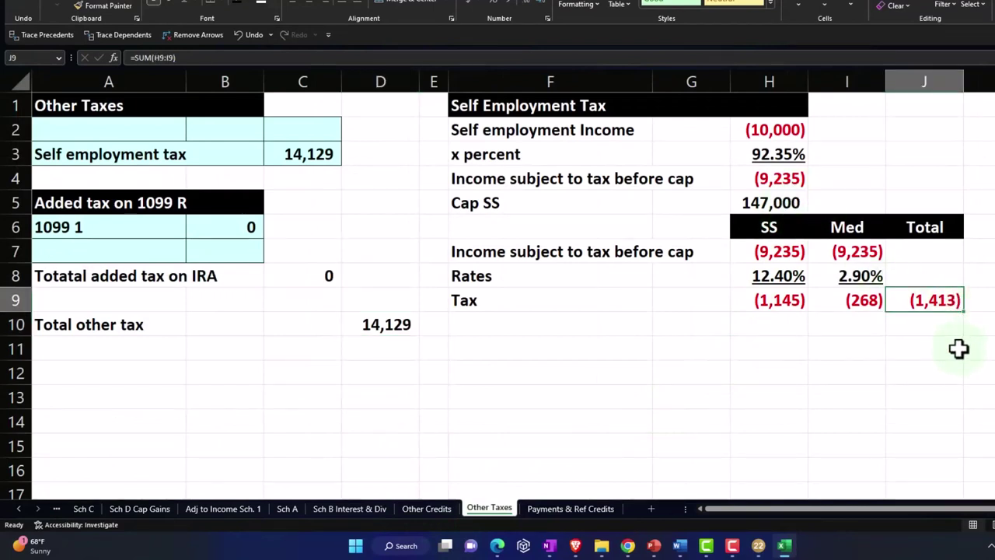
pyautogui.click(787, 179)
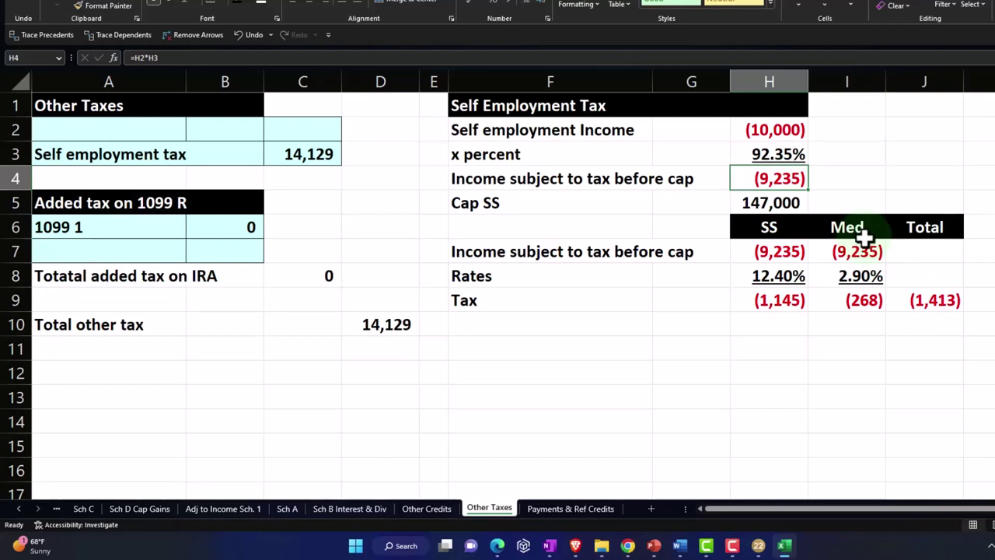
pyautogui.write('=')
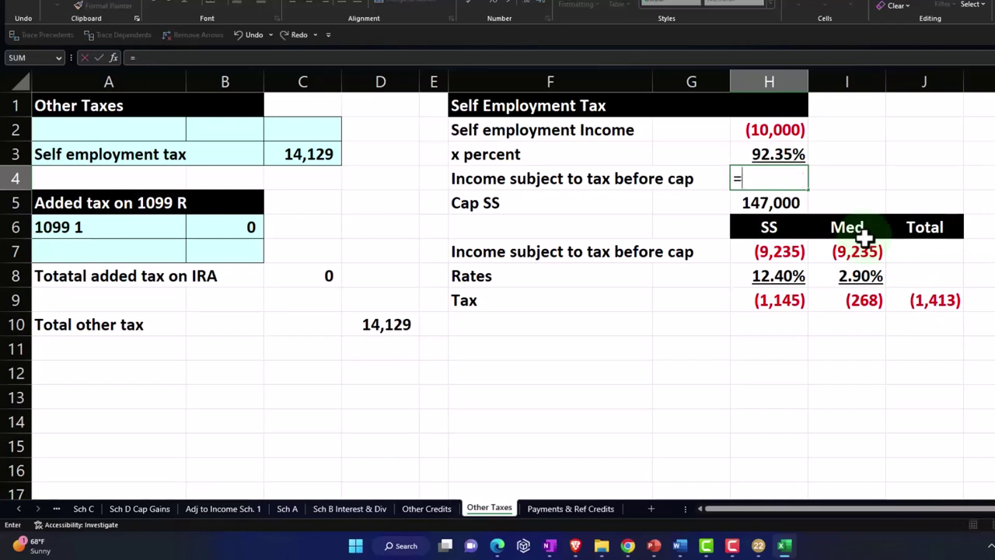
pyautogui.write('if(')
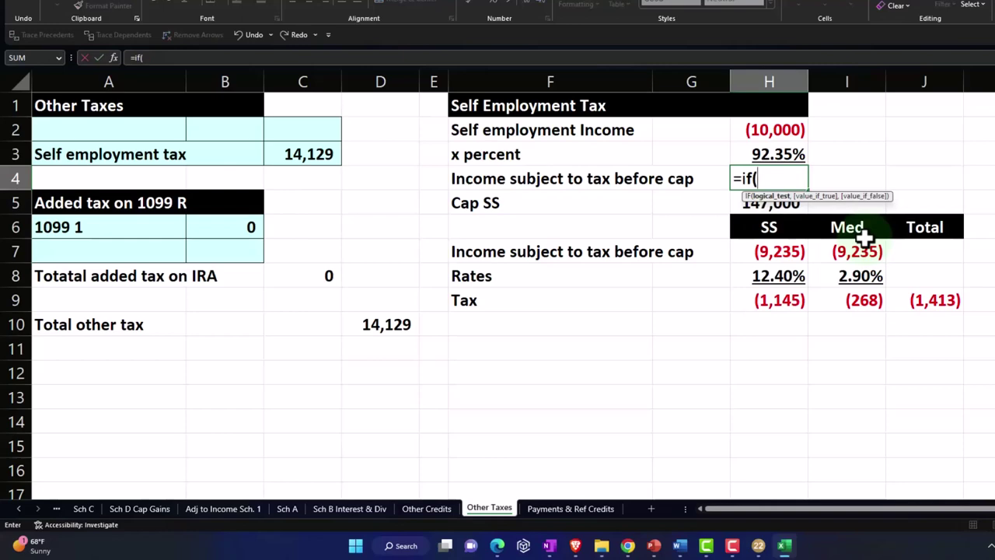
pyautogui.press('Up')
pyautogui.press('Up')
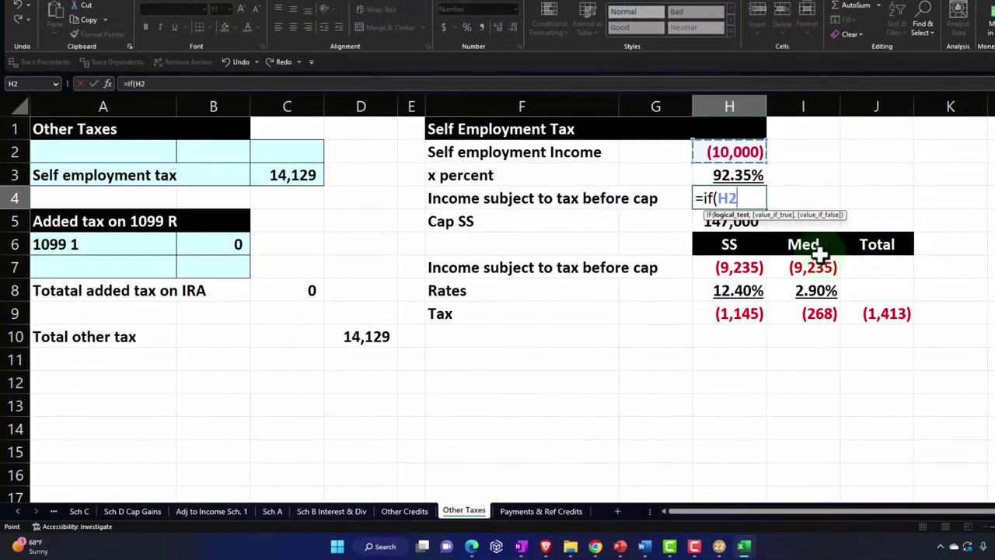
pyautogui.write('*')
pyautogui.press('Up')
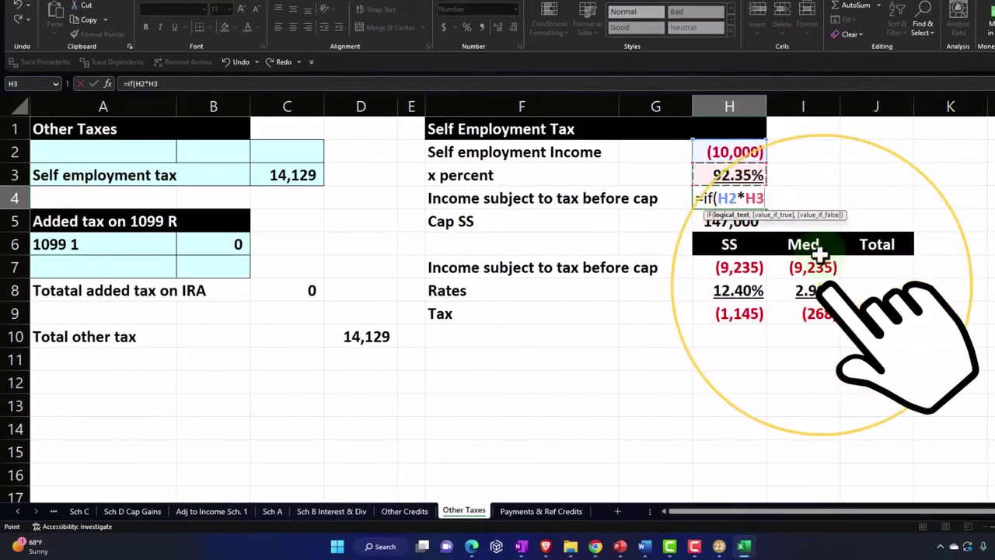
pyautogui.write('>')
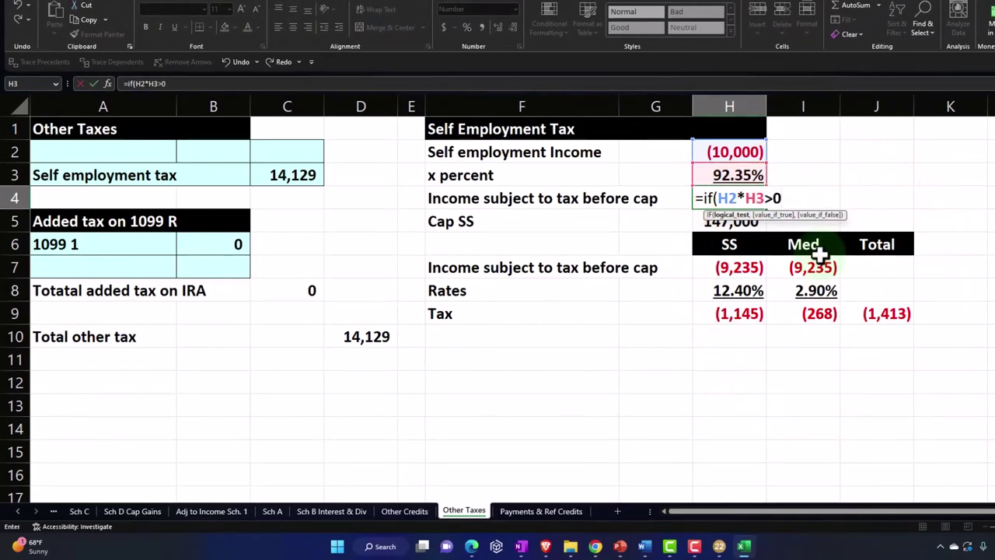
pyautogui.write('0,')
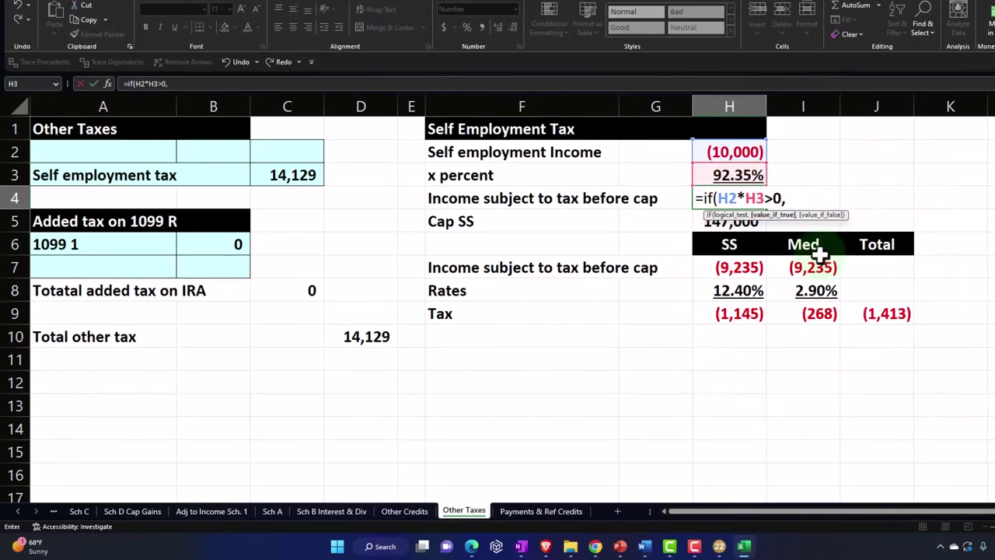
pyautogui.press('Up')
pyautogui.press('Up')
pyautogui.write('*')
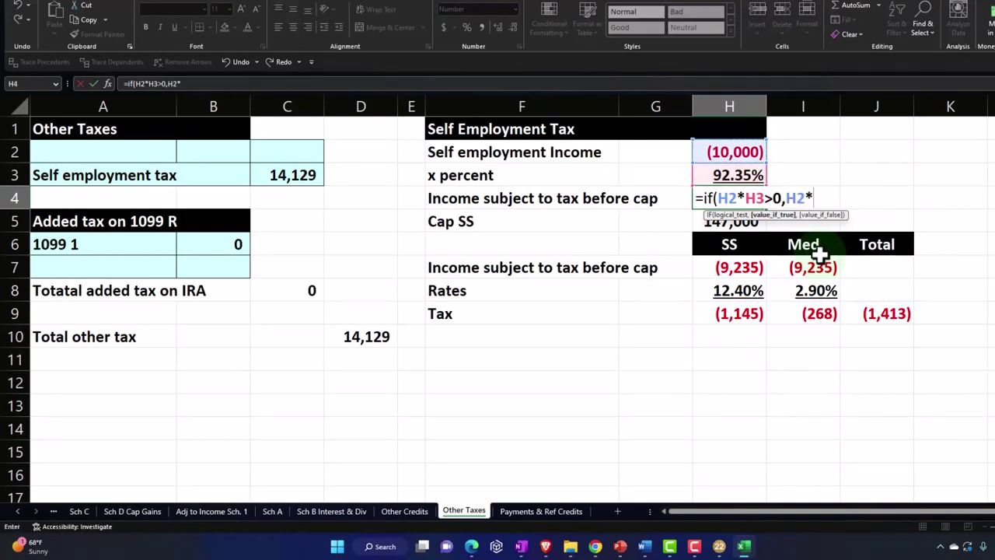
pyautogui.press('Up')
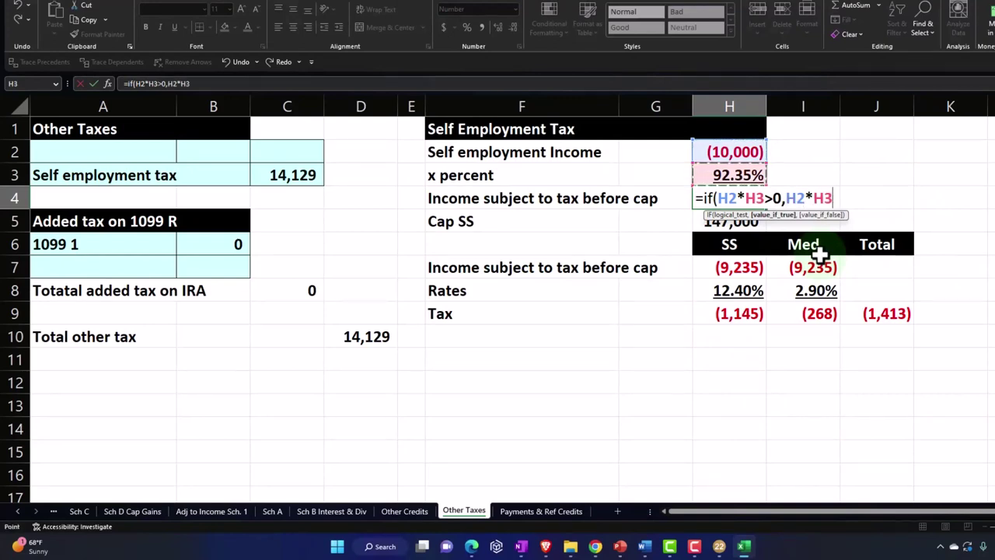
pyautogui.write(',')
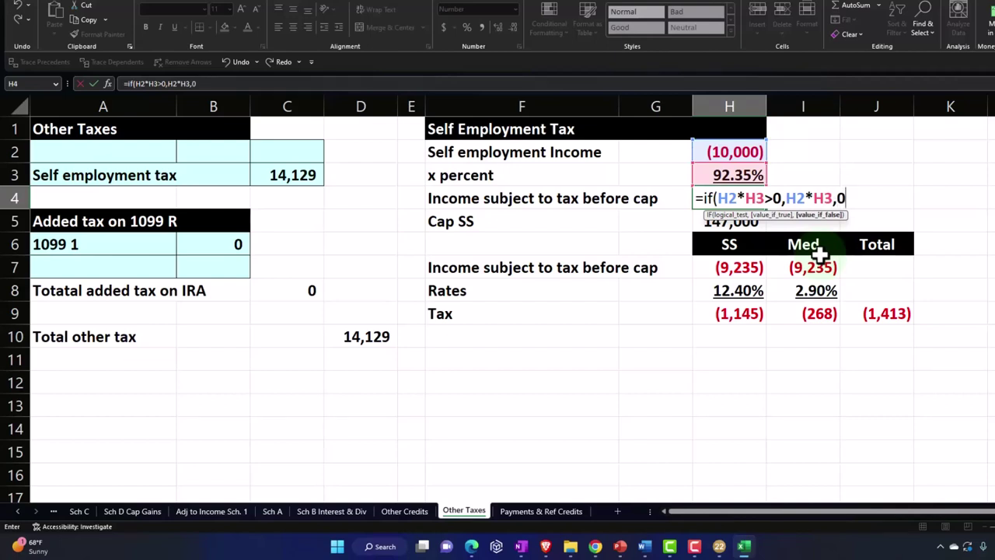
pyautogui.write('0)')
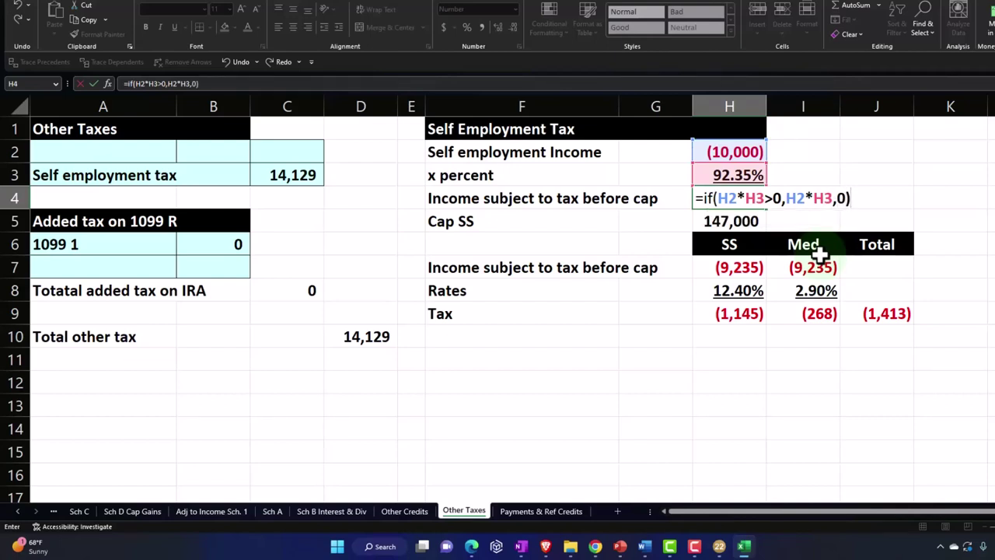
pyautogui.press('Return')
pyautogui.press('Up')
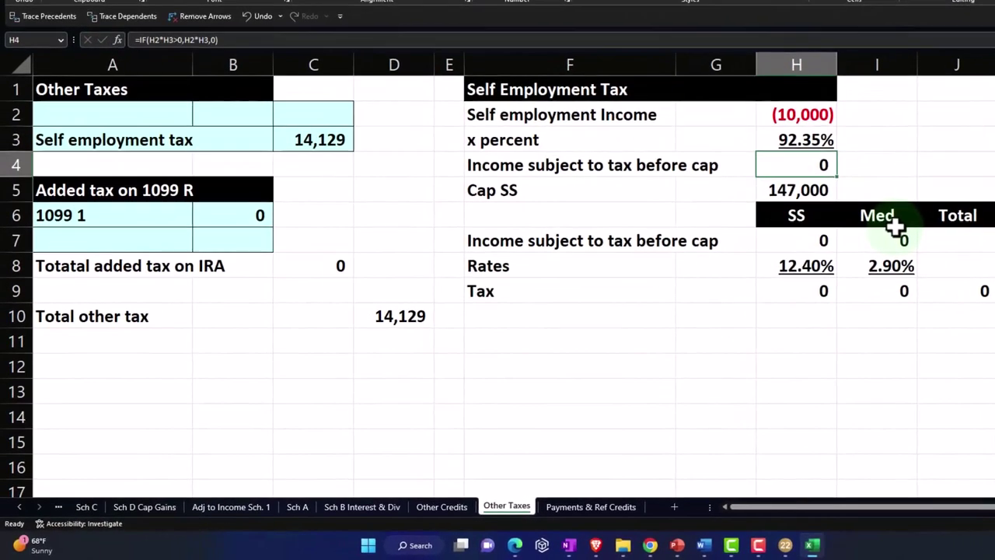
pyautogui.click(964, 291)
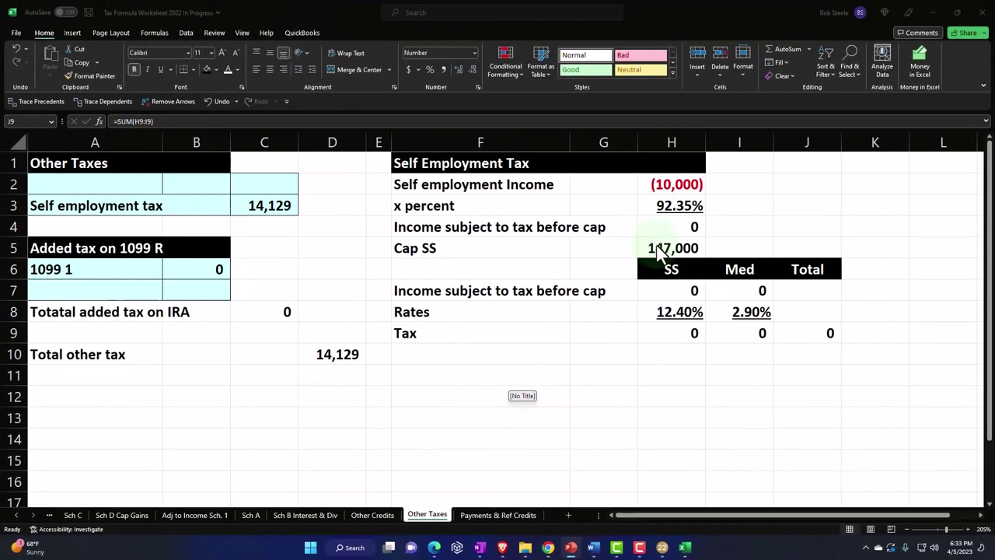
# - Switch to Lacerte and clear the Advertising expense on the Schedule C input screen
pyautogui.click(661, 548)
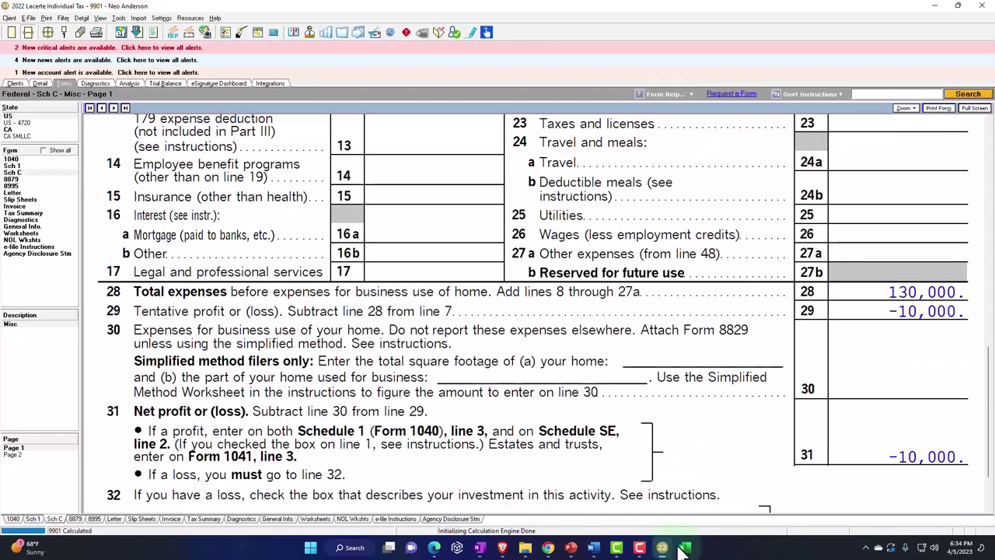
pyautogui.click(45, 84)
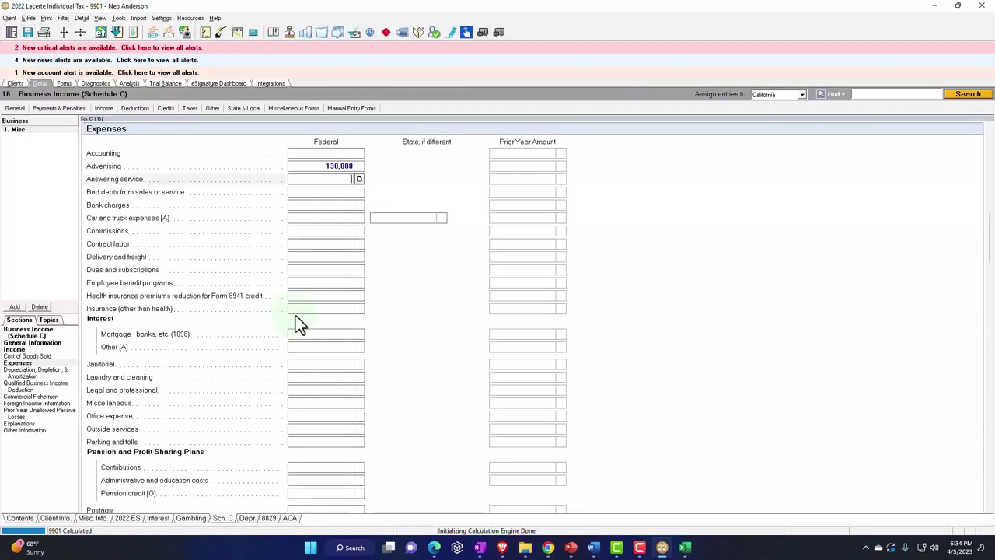
pyautogui.scroll(5, 304, 280)
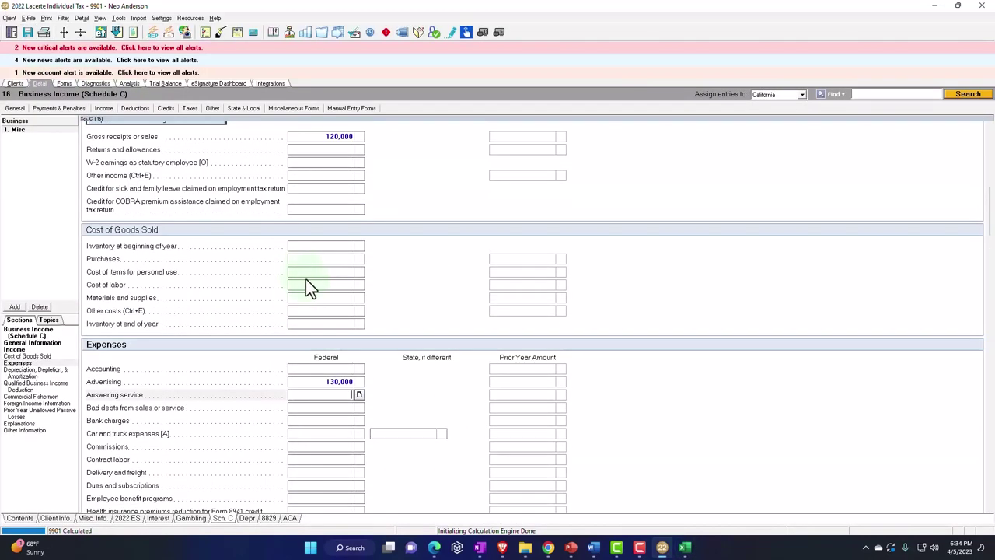
pyautogui.scroll(1, 335, 340)
pyautogui.click(339, 435)
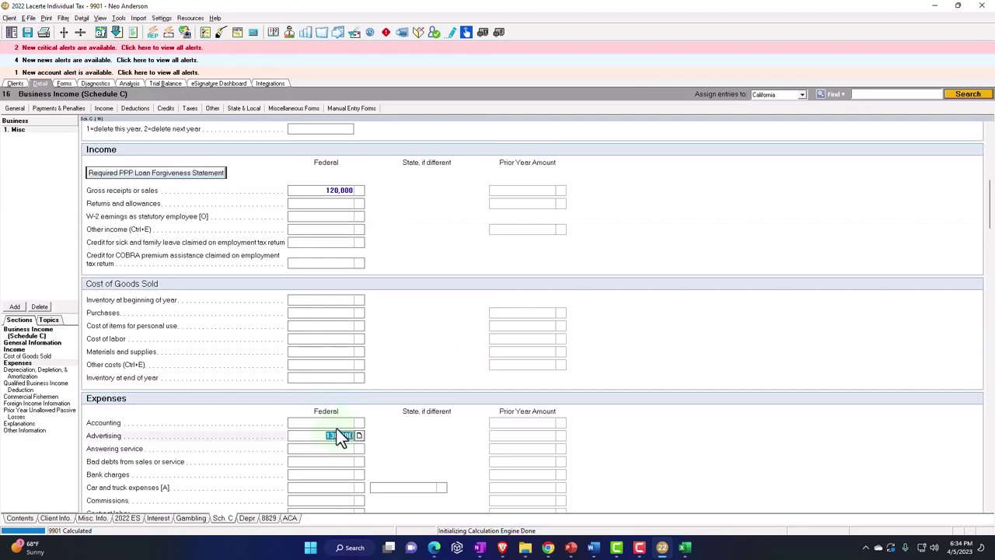
pyautogui.press('Delete')
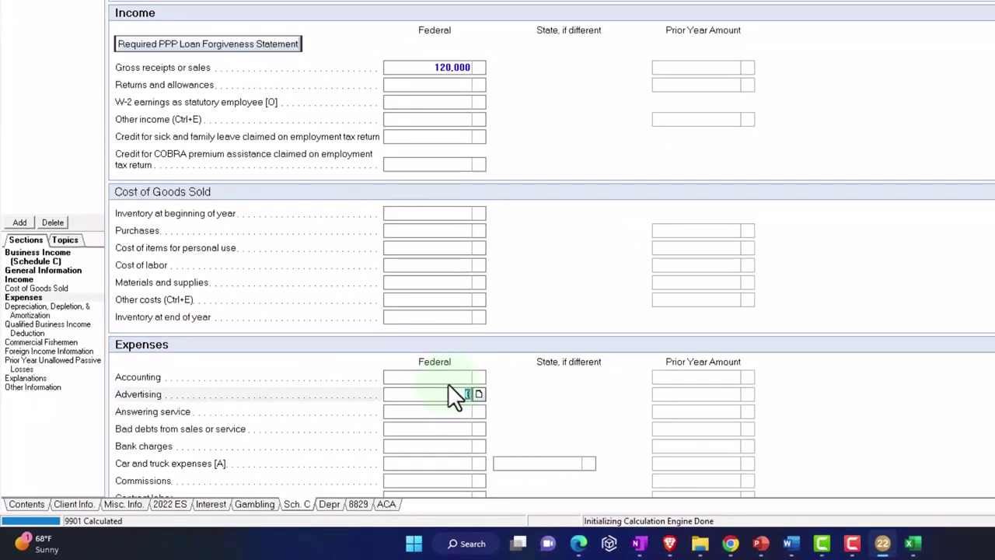
# - Set the Advertising expense to 20,000 and the gross receipts or sales to 200,000 on the Lacerte Schedule C input screen
pyautogui.write('20000')
pyautogui.press('Return')
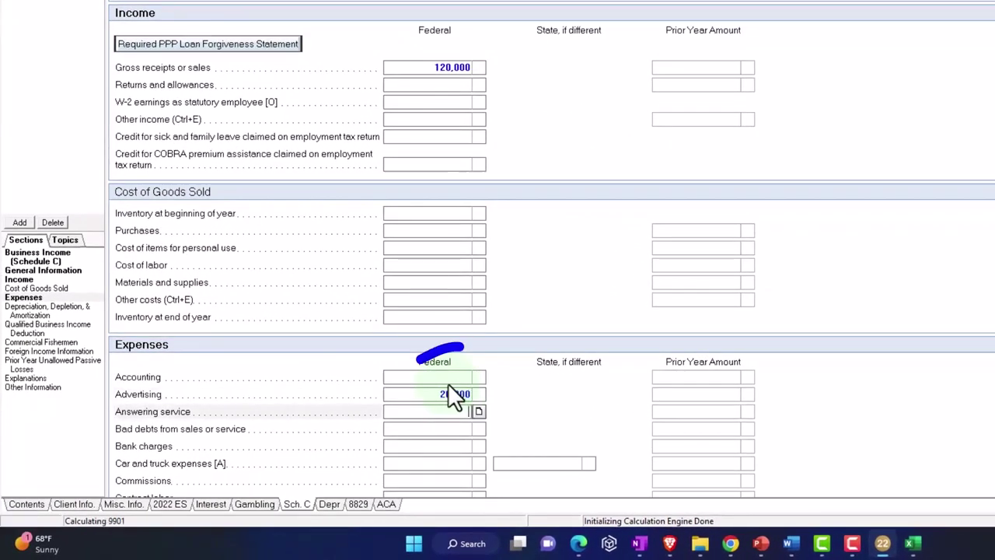
pyautogui.click(479, 67)
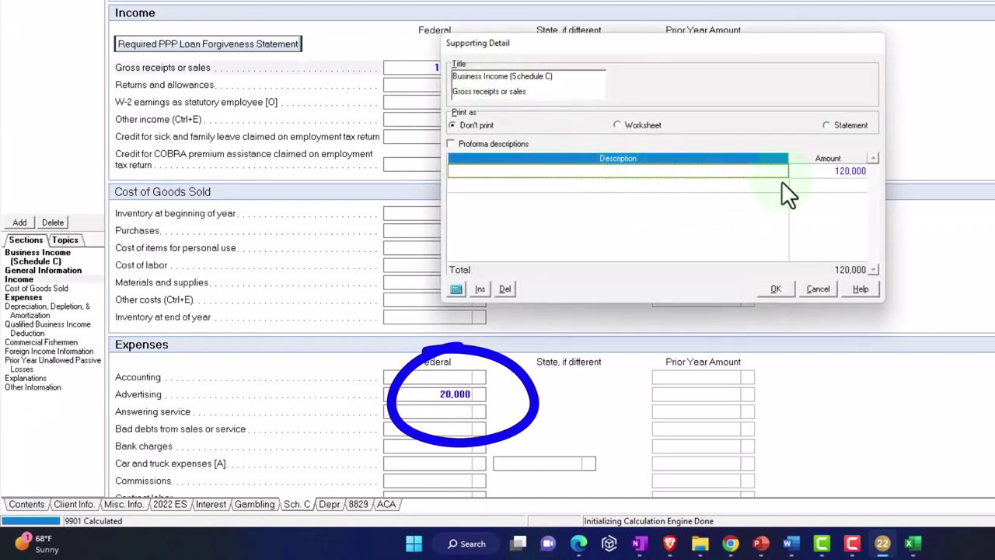
pyautogui.click(816, 173)
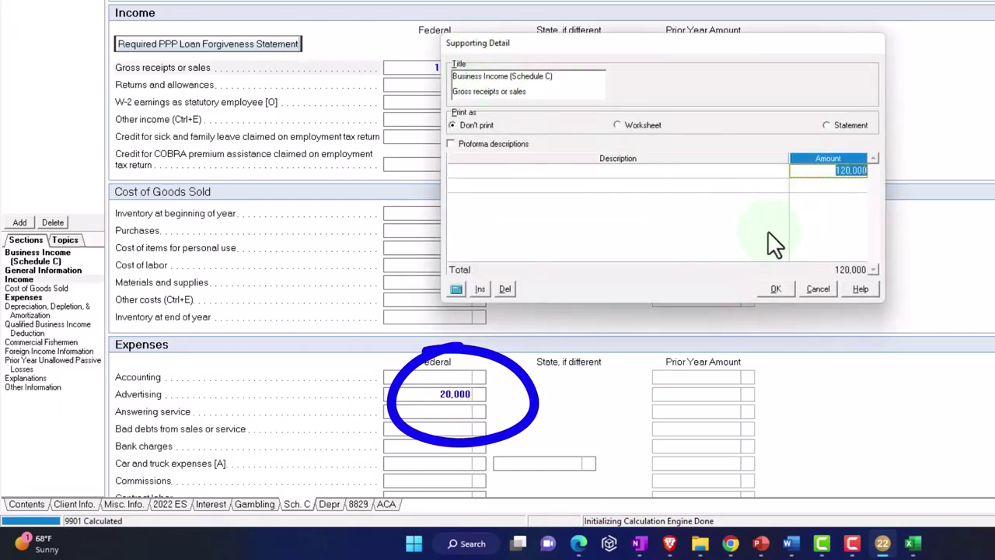
pyautogui.write('200,00')
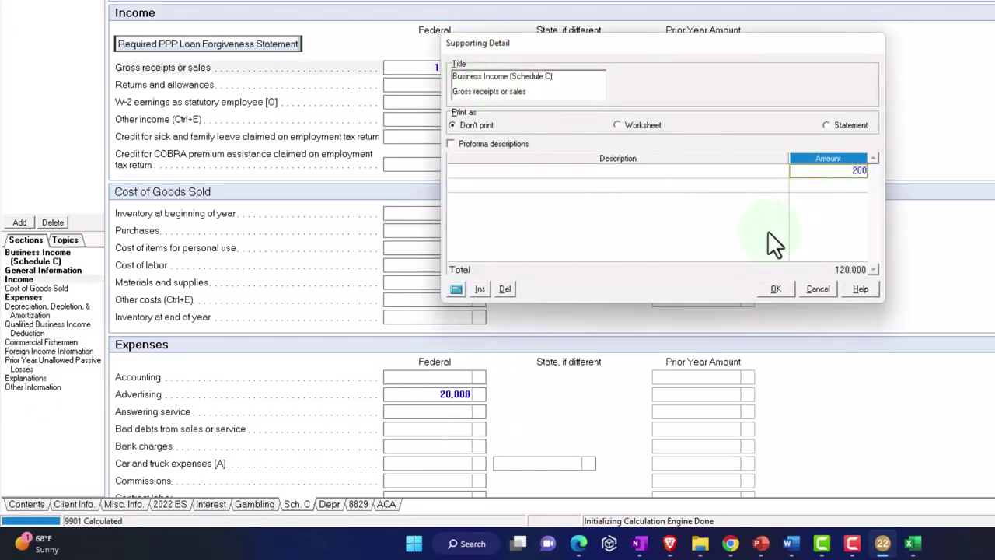
pyautogui.write('00')
pyautogui.press('Return')
pyautogui.click(777, 289)
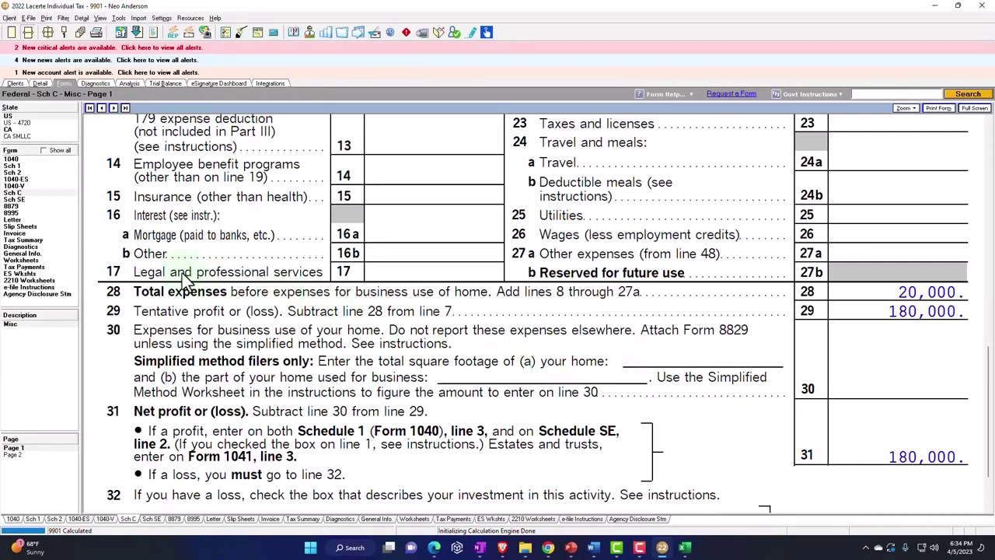
# - Open the Schedule C and Schedule SE forms and examine the net profit, the line 7 cap and the self-employment tax on line 12
pyautogui.click(23, 195)
pyautogui.click(24, 200)
pyautogui.scroll(-5, 512, 245)
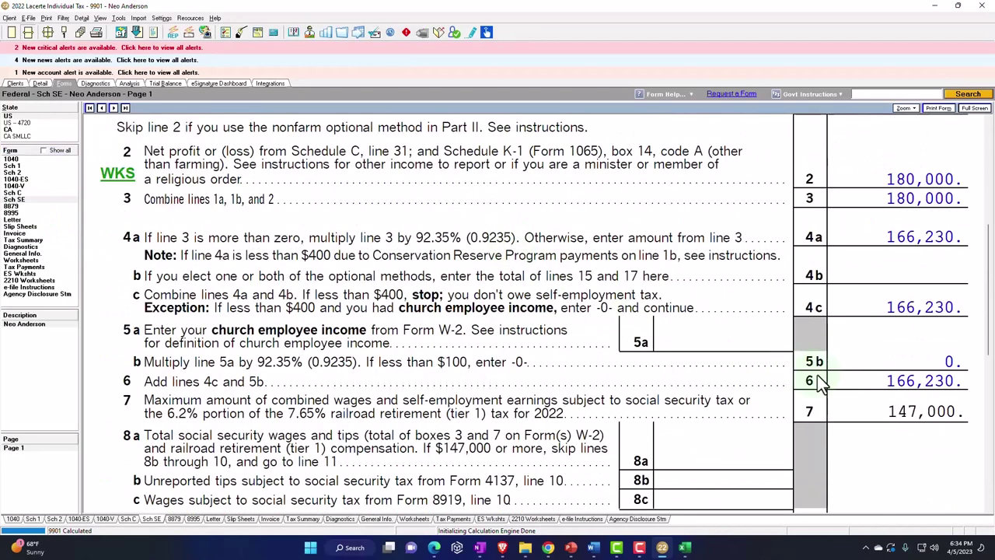
pyautogui.scroll(-2, 875, 410)
pyautogui.scroll(-2, 885, 361)
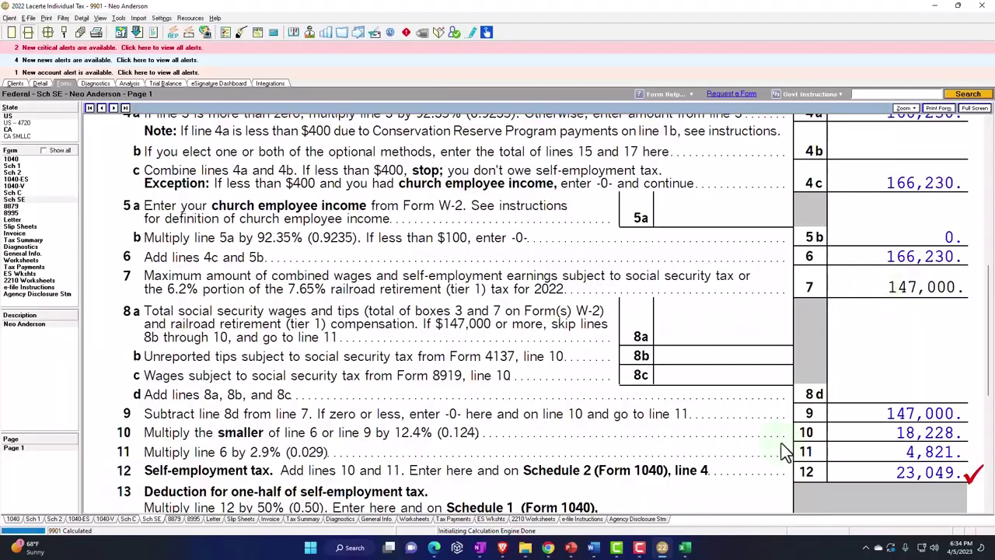
# - Switch to Excel and set the Income in B1 of the Sch C sheet to 200,000
pyautogui.click(685, 547)
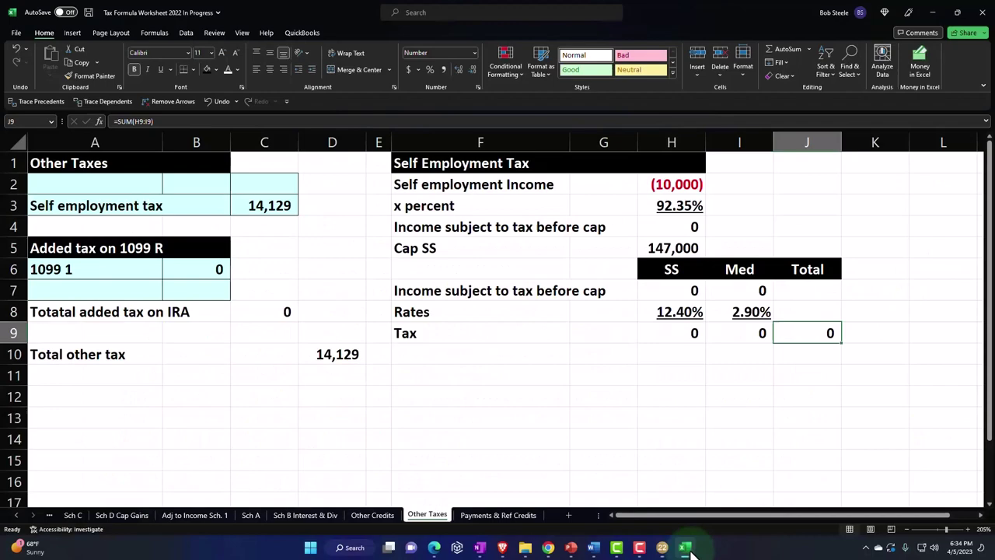
pyautogui.click(733, 420)
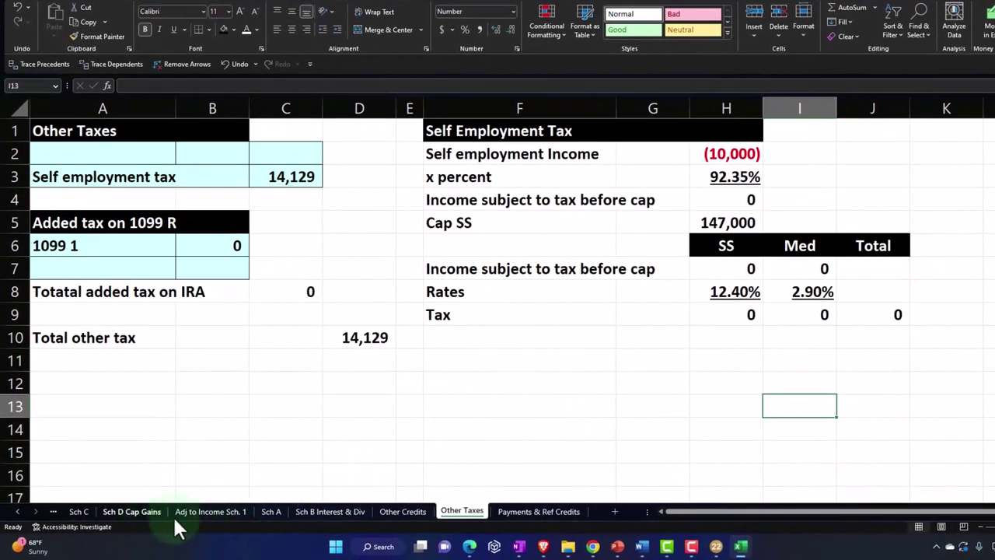
pyautogui.click(225, 507)
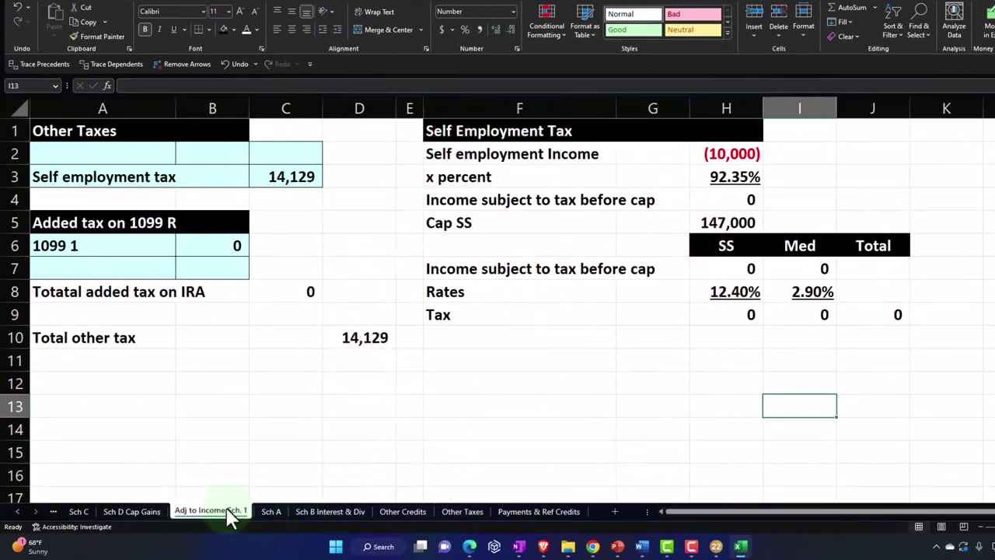
pyautogui.click(133, 512)
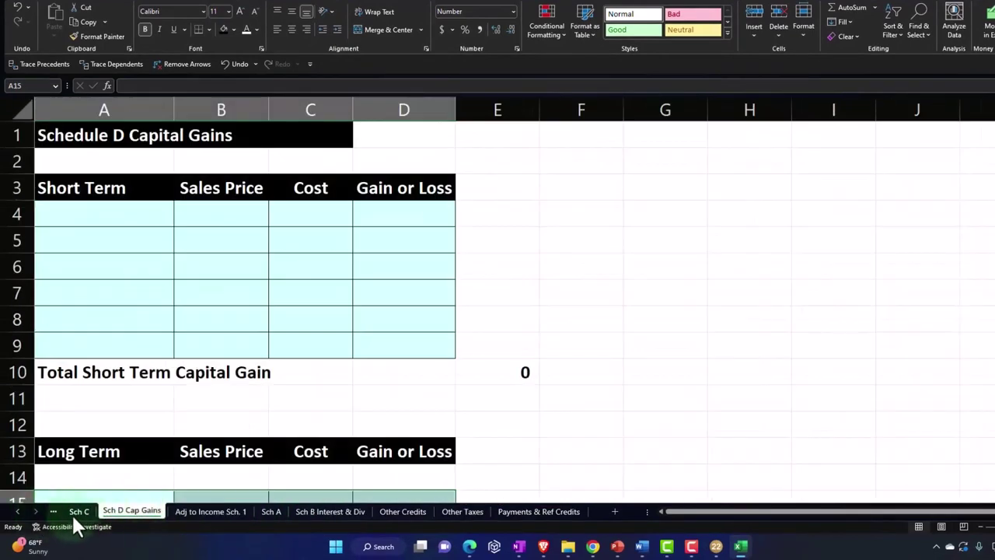
pyautogui.click(75, 513)
pyautogui.click(263, 140)
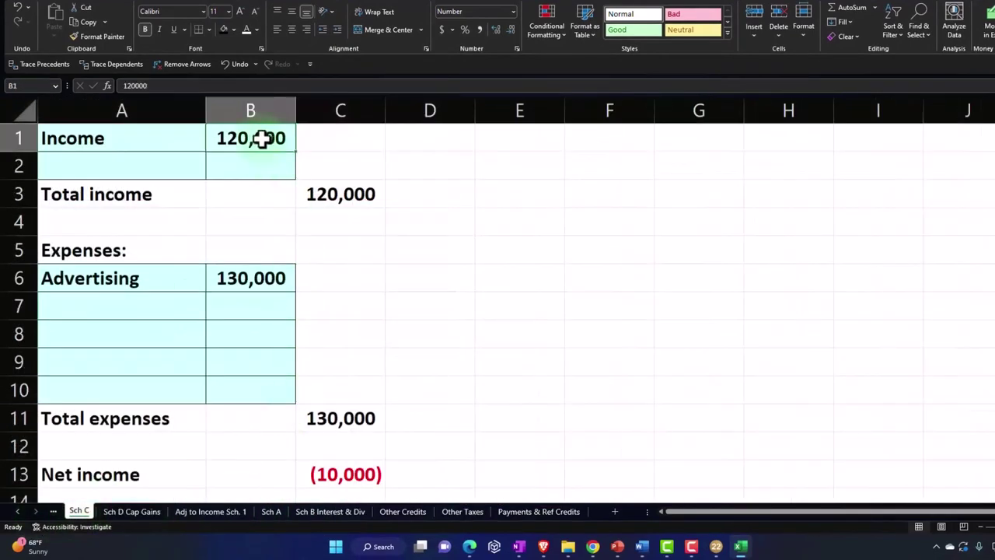
pyautogui.write('200000')
pyautogui.press('Return')
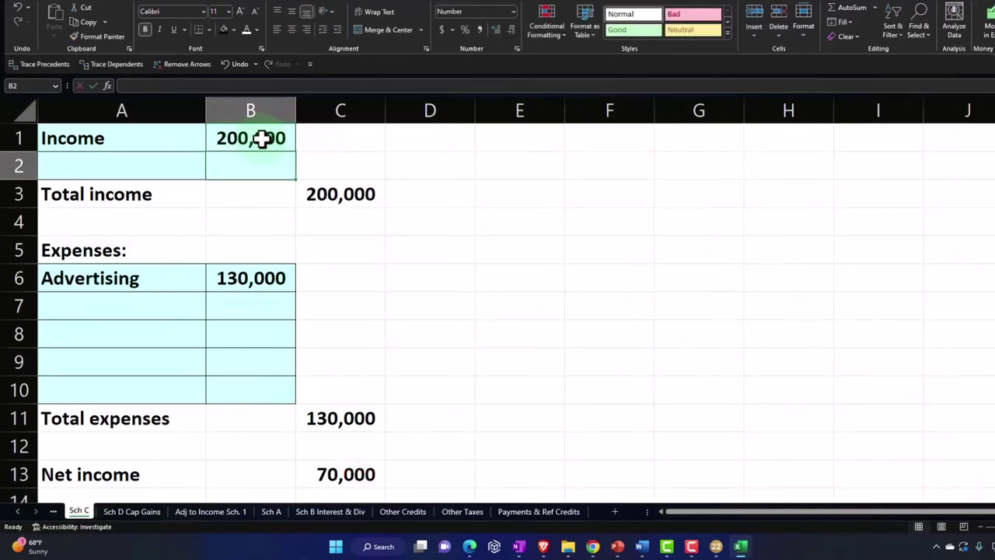
# - Check the self-employment income and tax calculation on the Other Taxes sheet
pyautogui.click(537, 512)
pyautogui.click(463, 512)
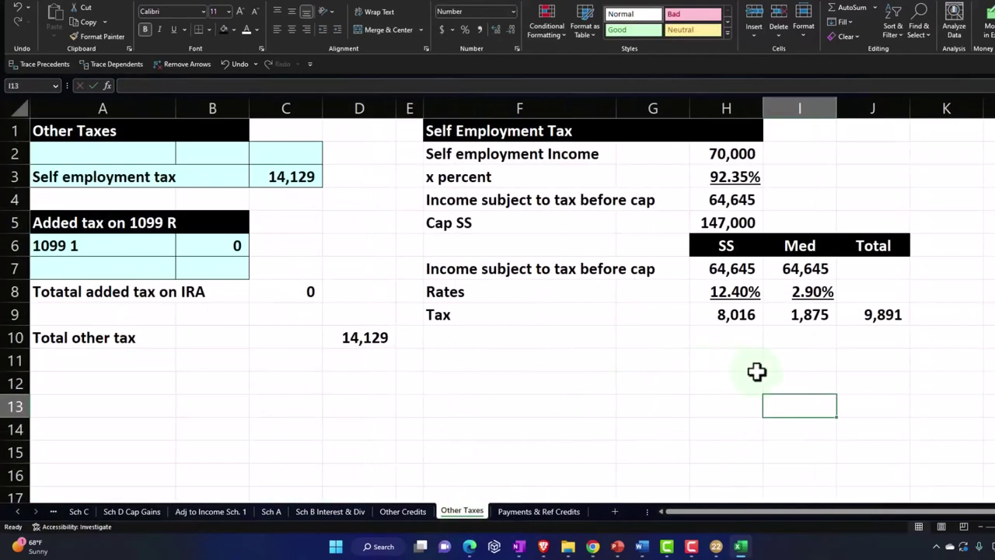
pyautogui.click(937, 268)
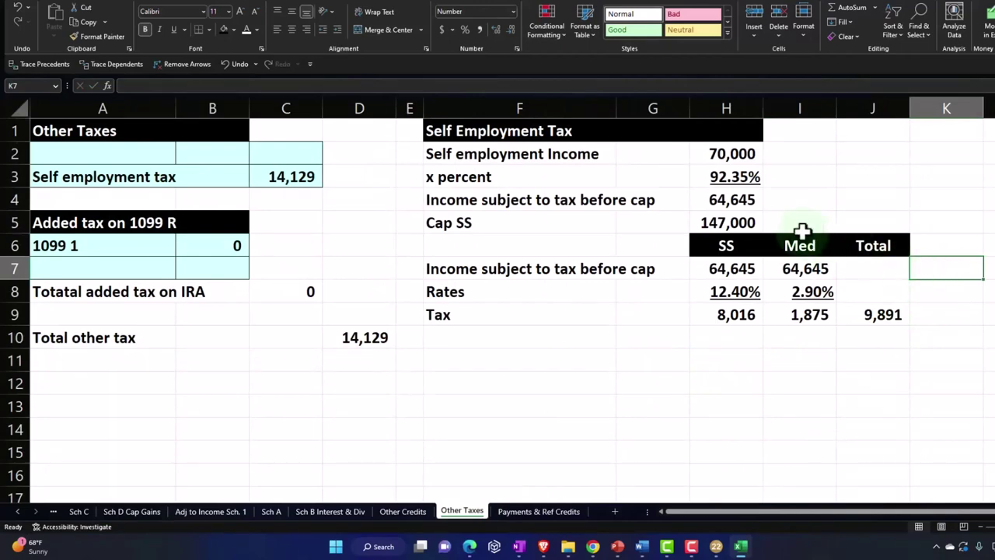
# - Set the Advertising expense in B6 of the Sch C sheet to 20,000
pyautogui.click(79, 512)
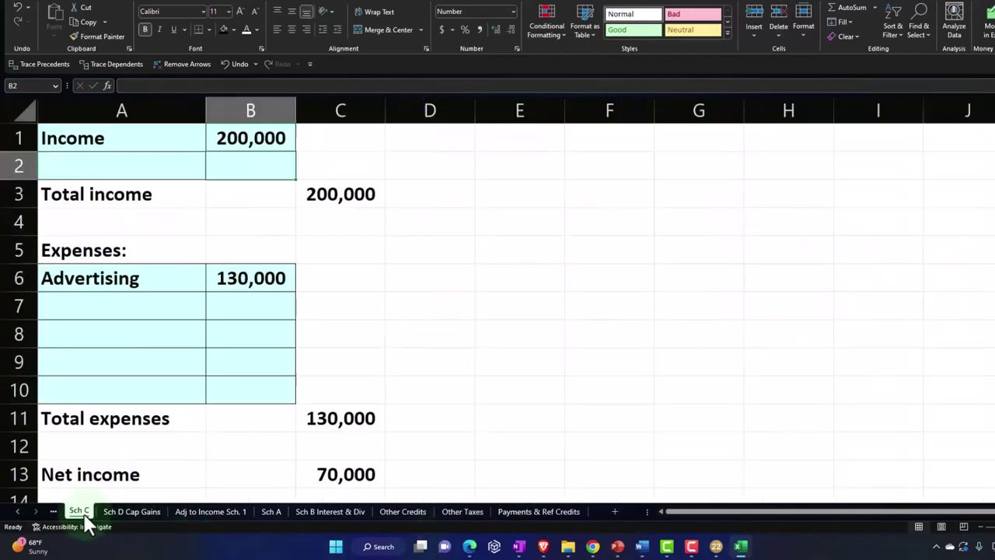
pyautogui.scroll(-2, 271, 405)
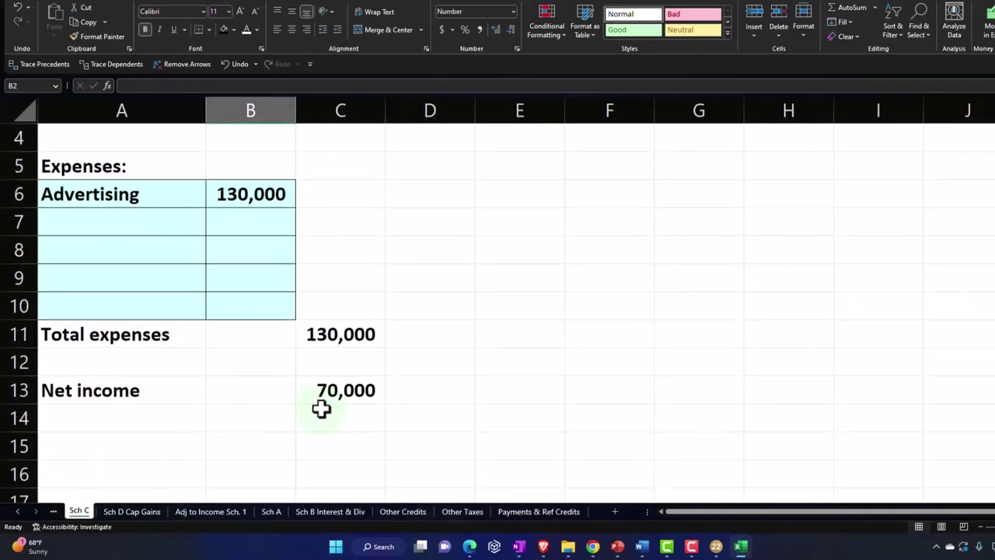
pyautogui.click(267, 194)
pyautogui.scroll(2, 271, 218)
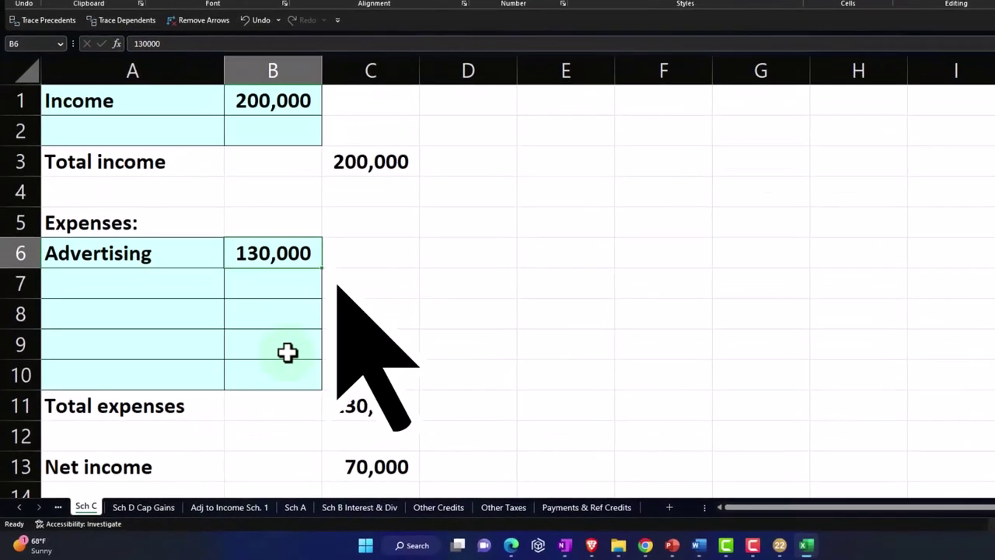
pyautogui.write('20000')
pyautogui.press('Return')
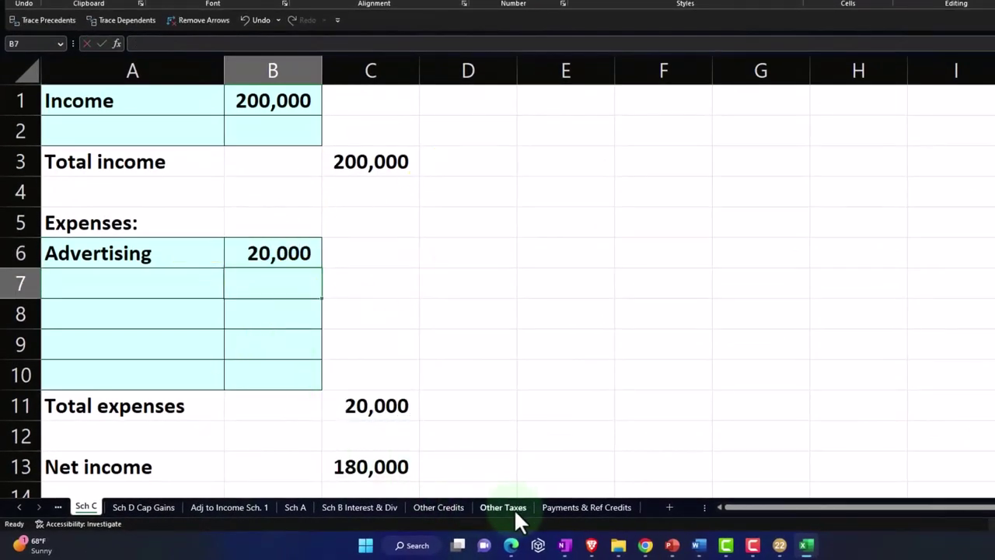
# - Review the Schedule C and Schedule SE forms in Lacerte and return to the Other Taxes sheet in Excel for comparison
pyautogui.click(548, 507)
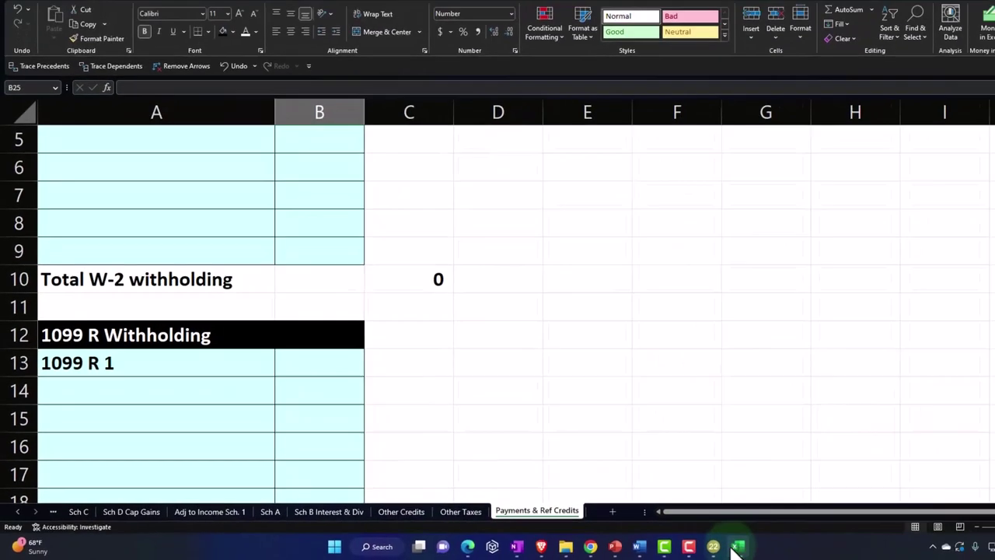
pyautogui.click(715, 547)
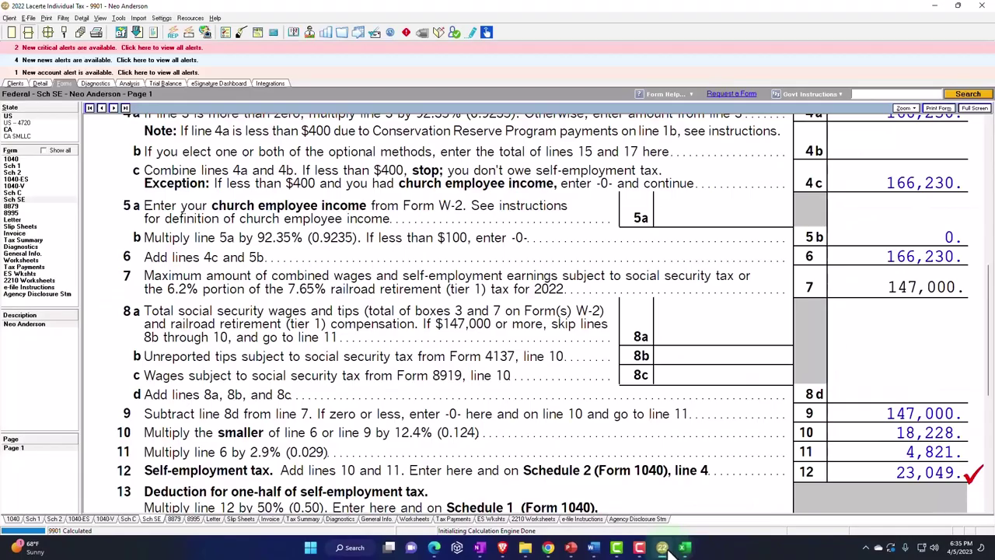
pyautogui.click(21, 194)
pyautogui.scroll(-10, 505, 366)
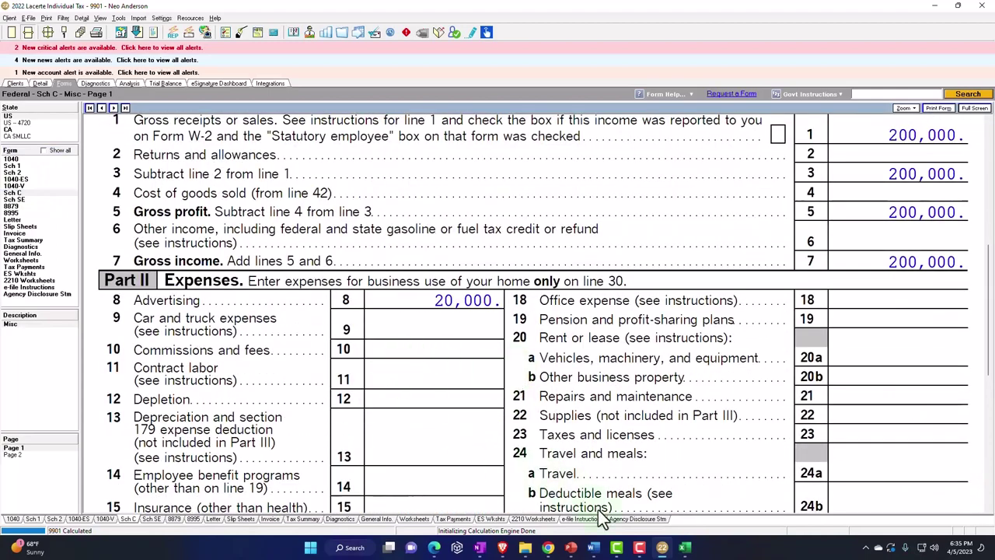
pyautogui.click(22, 200)
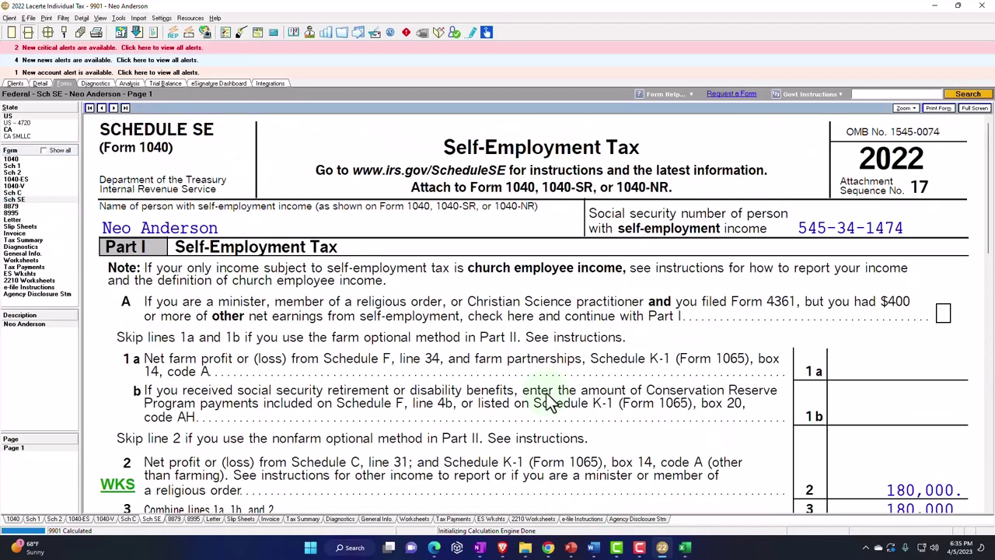
pyautogui.click(685, 547)
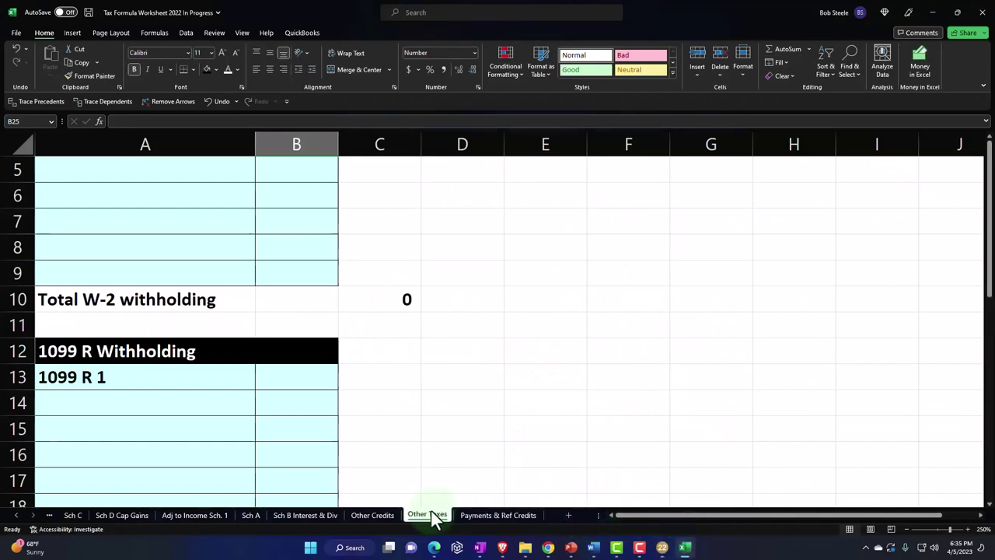
pyautogui.click(427, 515)
pyautogui.write('+')
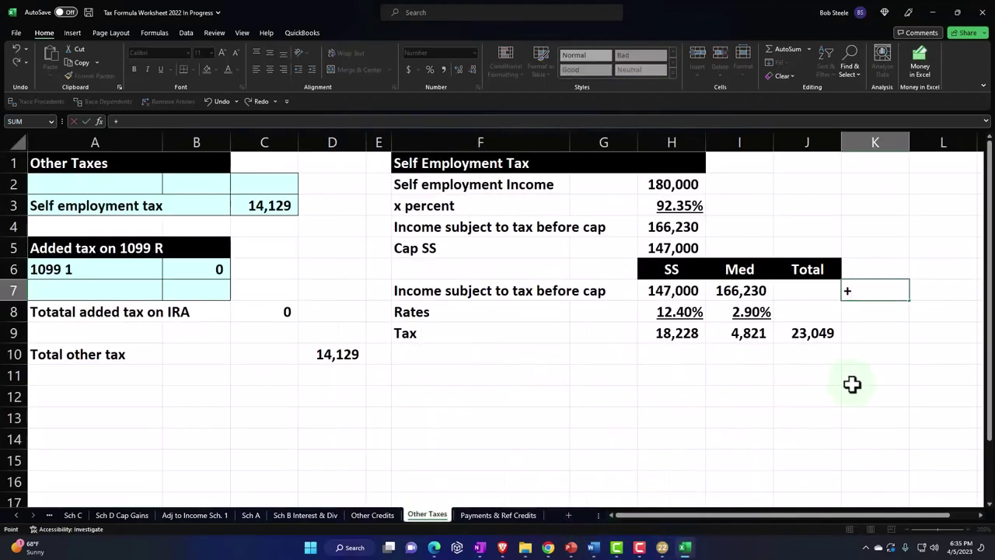
pyautogui.press('Left')
pyautogui.press('Left')
pyautogui.press('Left')
pyautogui.write('+')
pyautogui.press('Left')
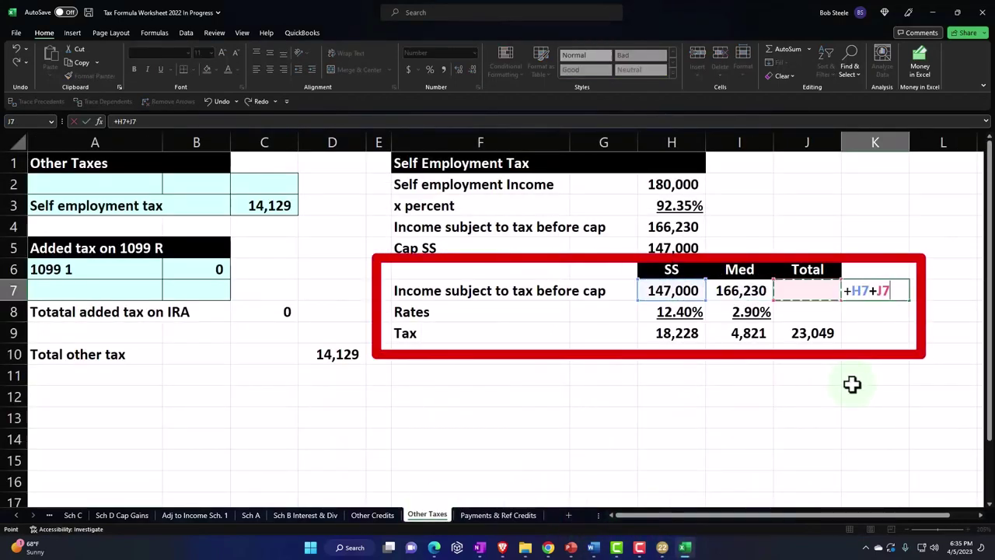
pyautogui.press('BackSpace')
pyautogui.press('BackSpace')
pyautogui.press('BackSpace')
pyautogui.press('BackSpace')
pyautogui.press('BackSpace')
pyautogui.press('BackSpace')
# - Link K7 of the Other Taxes sheet to the income subject to tax before cap with +H4
pyautogui.write('+')
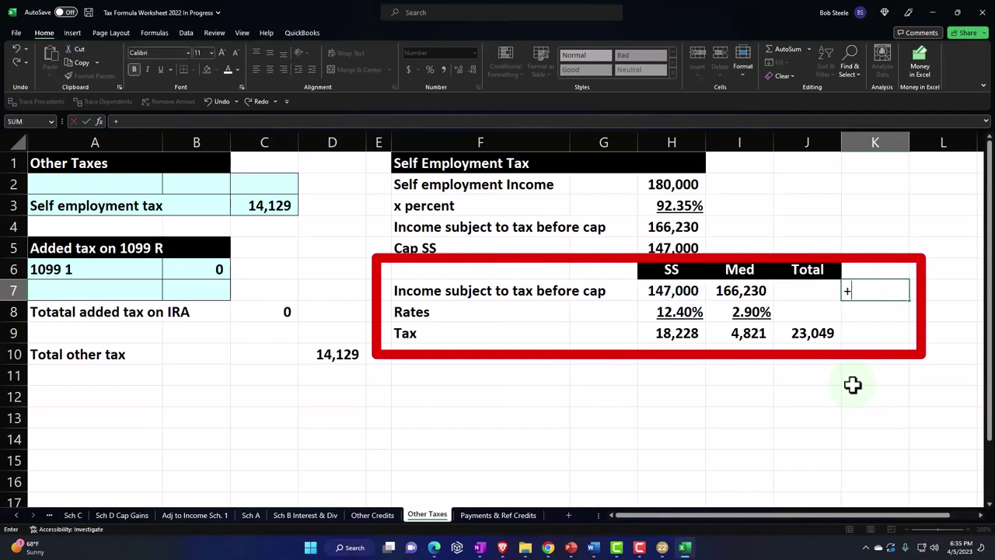
pyautogui.press('Up')
pyautogui.press('Up')
pyautogui.press('Up')
pyautogui.press('Left')
pyautogui.press('Left')
pyautogui.press('Left')
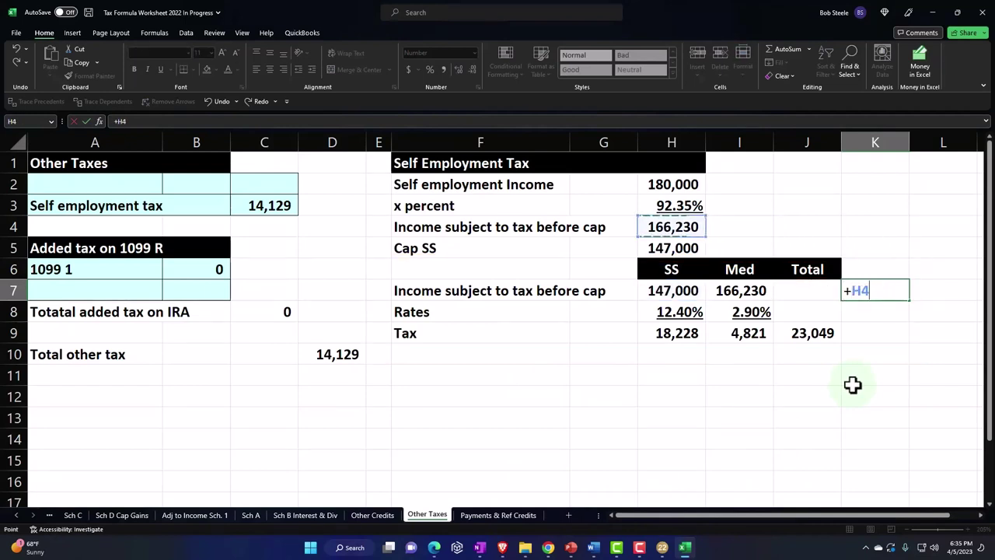
pyautogui.press('Return')
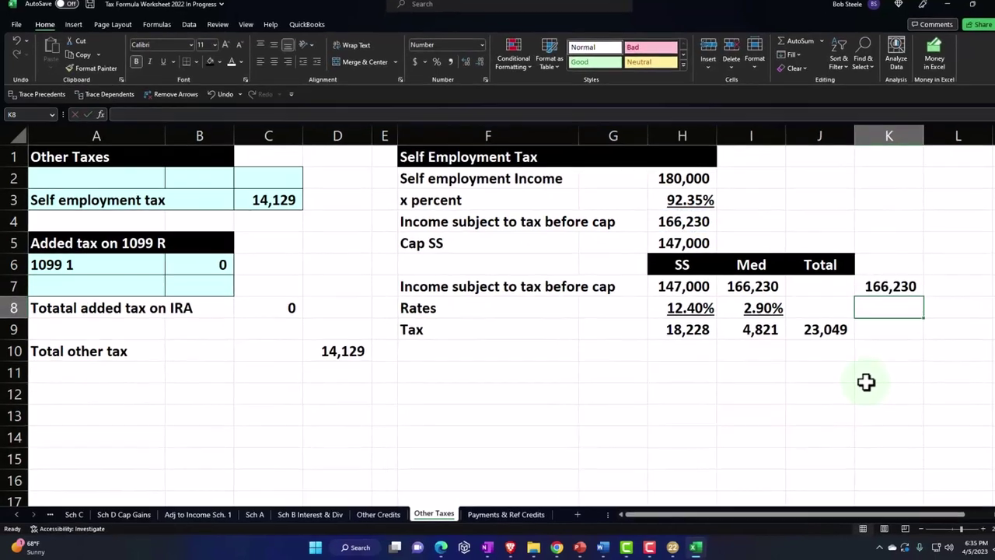
# - Add the SS and Med rates in K8 with +H8+I8 and format the cell as a percentage
pyautogui.write('+')
pyautogui.press('Left')
pyautogui.press('Left')
pyautogui.press('Left')
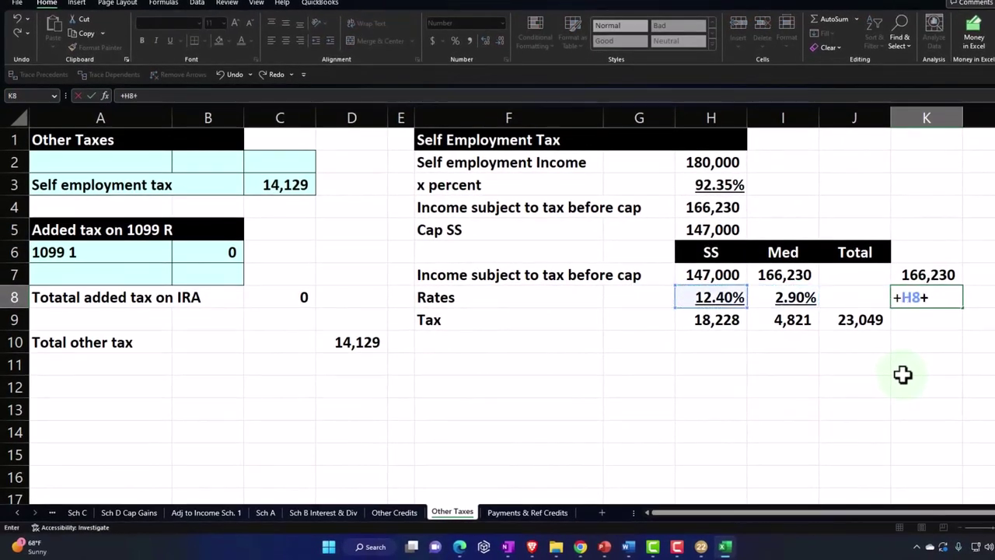
pyautogui.write('+')
pyautogui.press('Left')
pyautogui.press('Left')
pyautogui.press('Return')
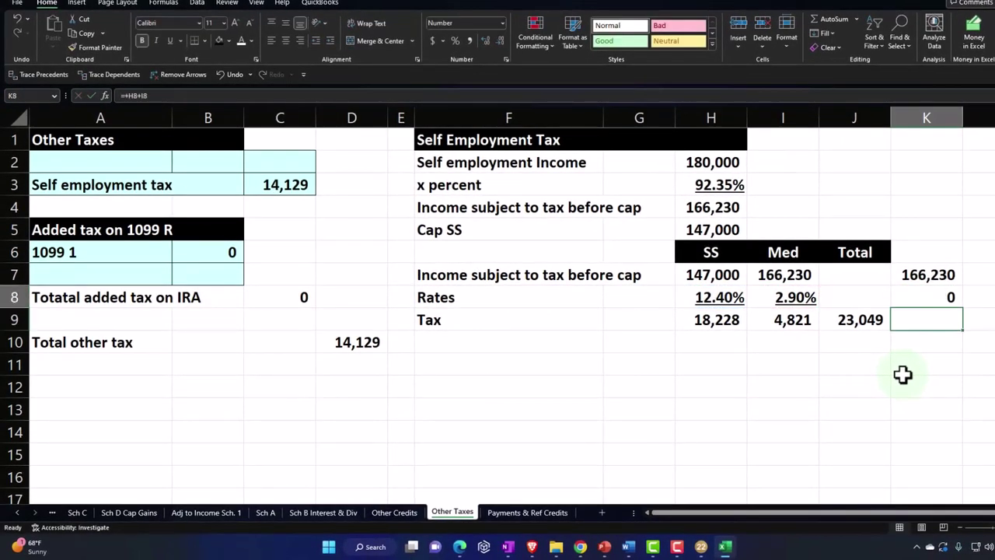
pyautogui.press('Up')
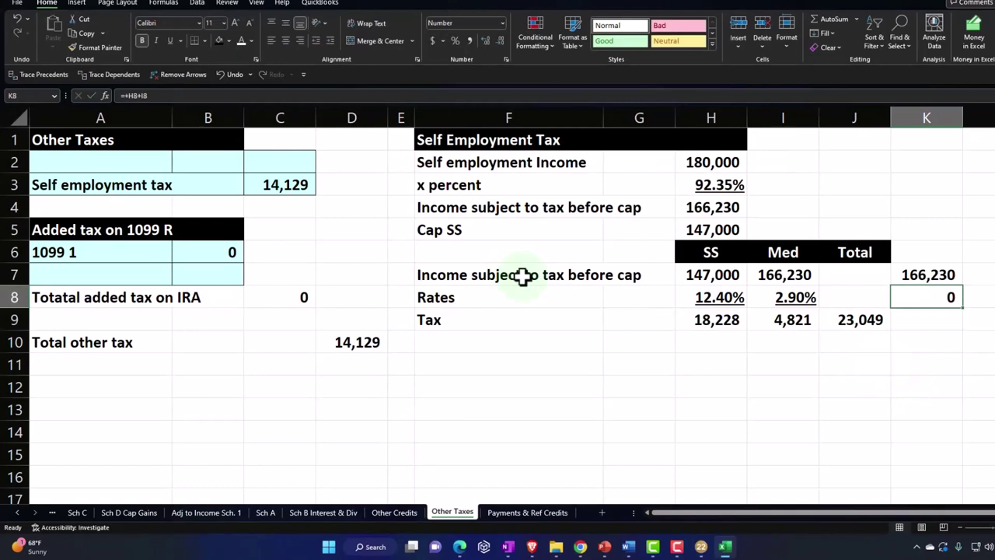
pyautogui.click(455, 40)
pyautogui.press('Return')
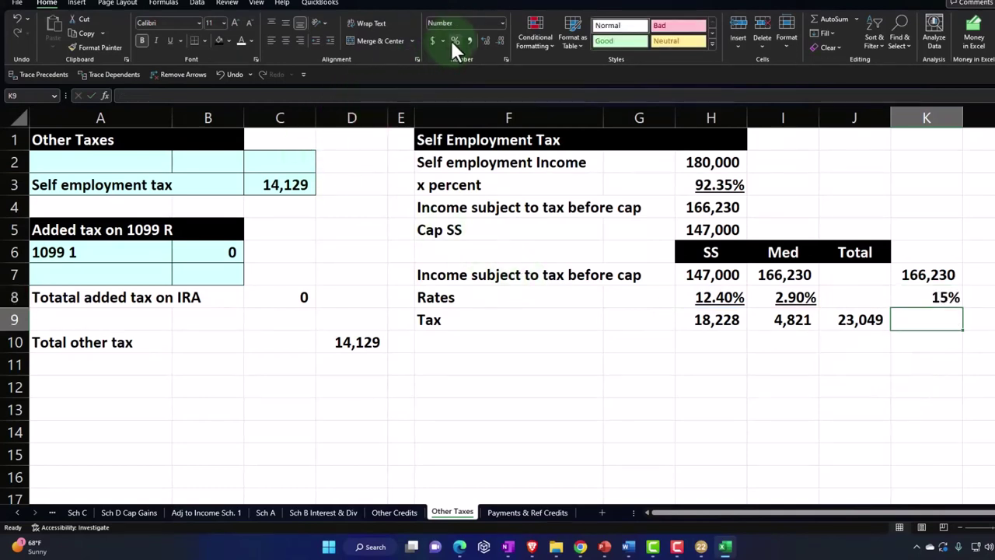
# - Calculate the uncapped tax in K9 with +K7*K8 and select the combined rate in K8
pyautogui.write('+')
pyautogui.press('Up')
pyautogui.press('Up')
pyautogui.write('*')
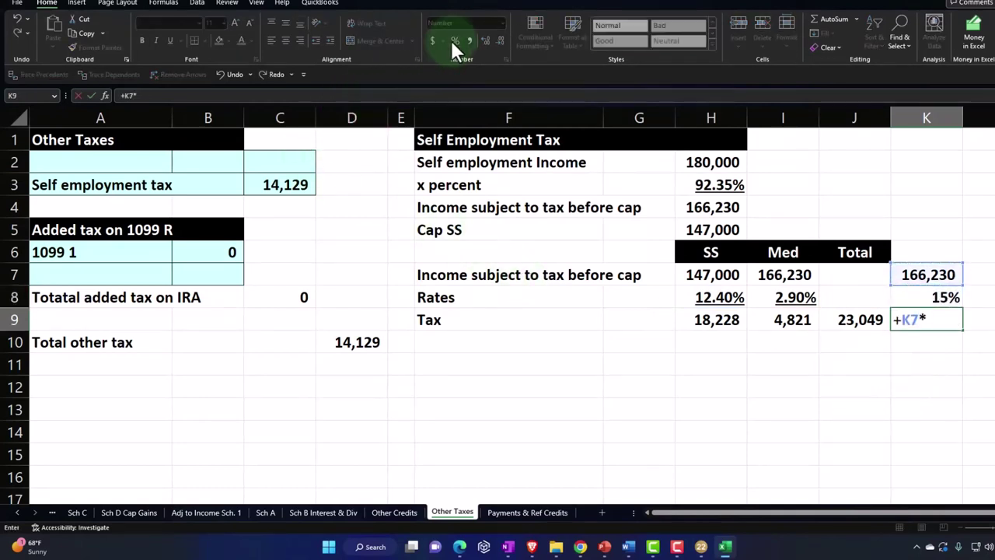
pyautogui.press('Up')
pyautogui.press('Return')
pyautogui.press('Up')
pyautogui.press('Up')
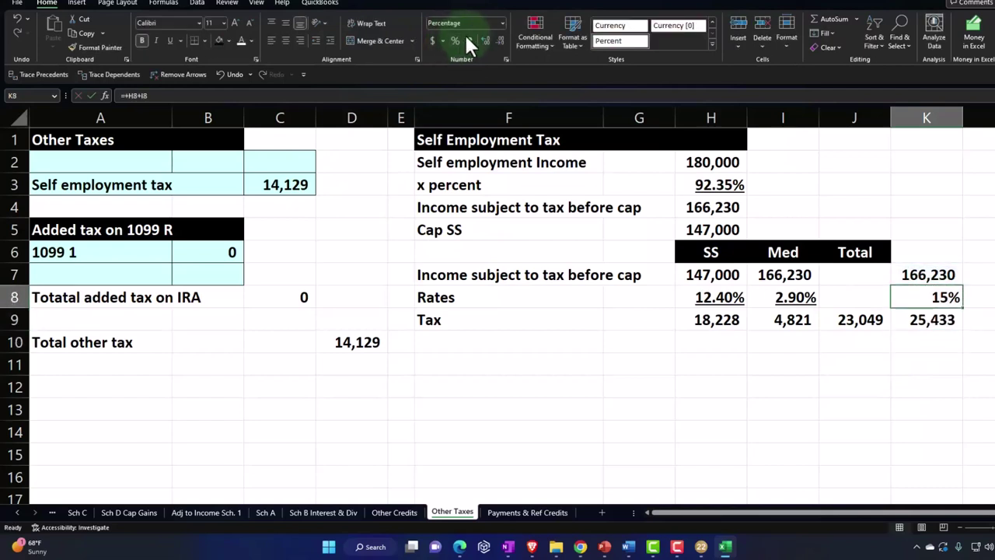
# - Show the combined rate in K8 with two decimal places
pyautogui.click(486, 39)
pyautogui.click(485, 40)
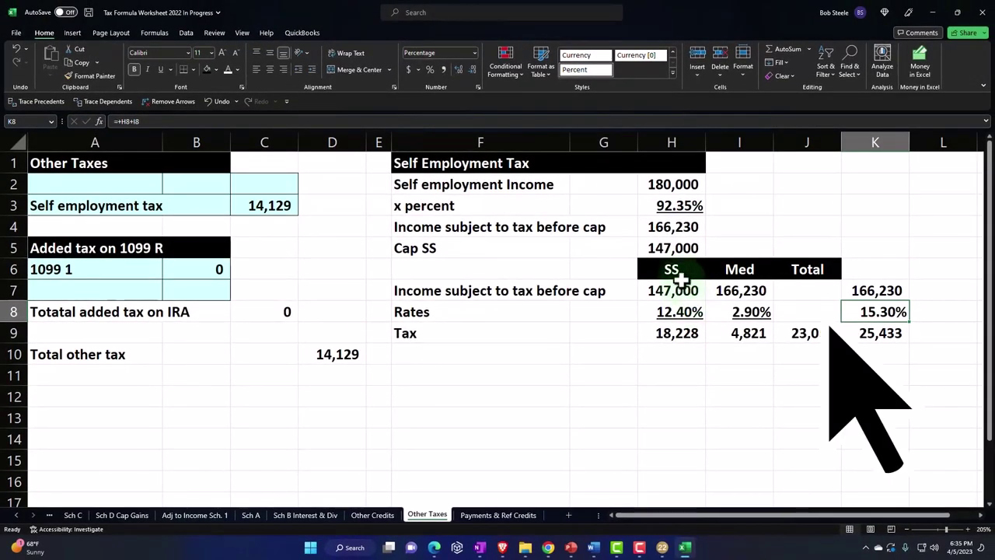
# - Review the self-employment tax calculation from H2 through J9, checking the cap, MIN formula, Med income link and SS and Med rates
pyautogui.click(669, 185)
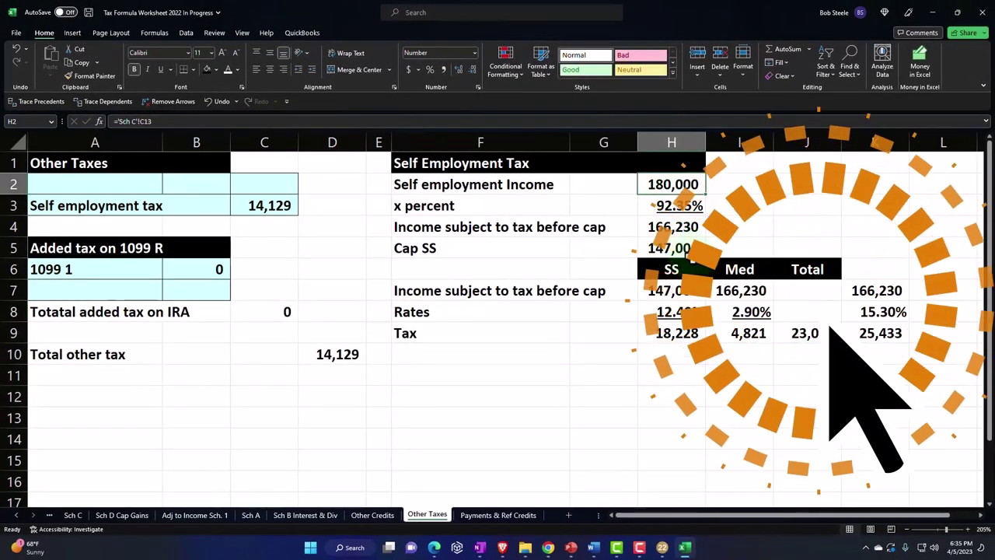
pyautogui.click(679, 207)
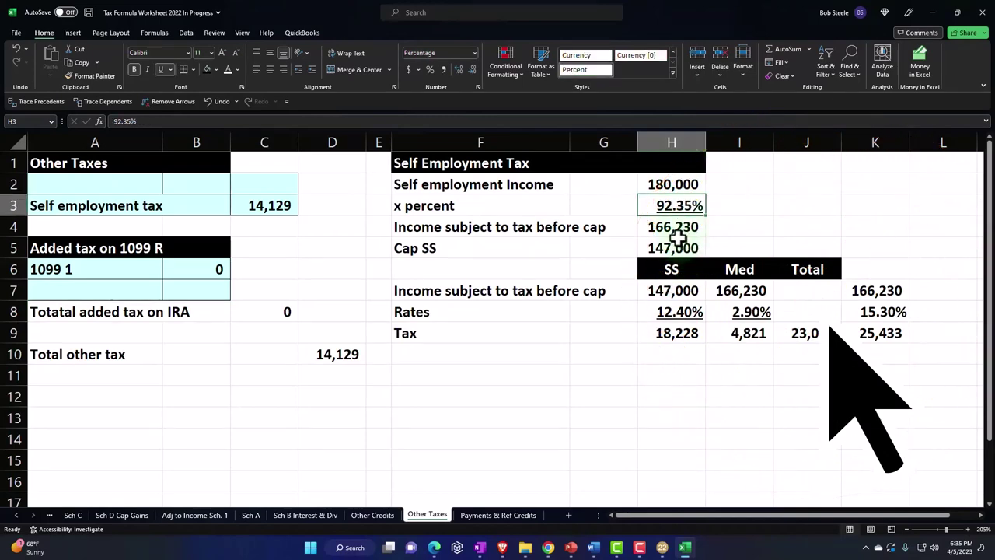
pyautogui.click(674, 227)
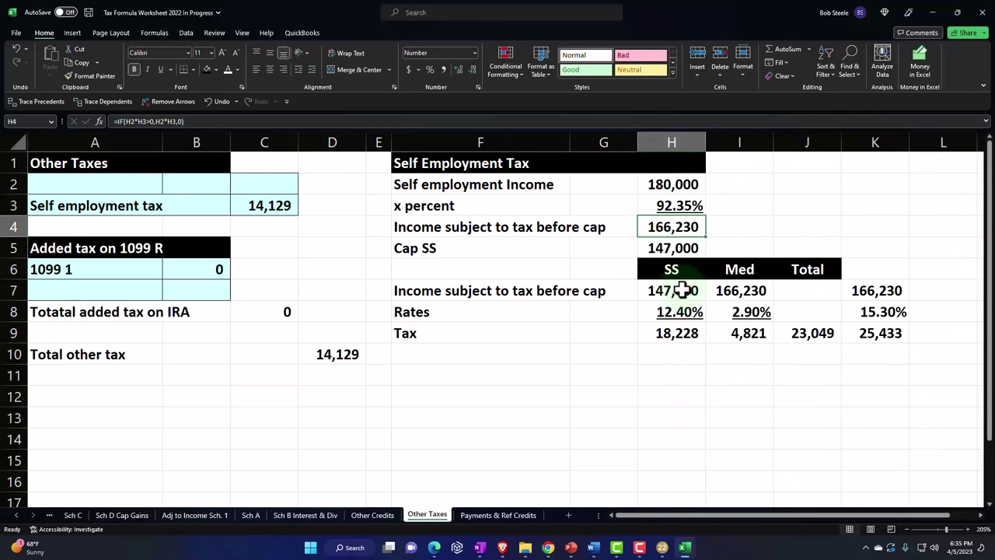
pyautogui.doubleClick(681, 290)
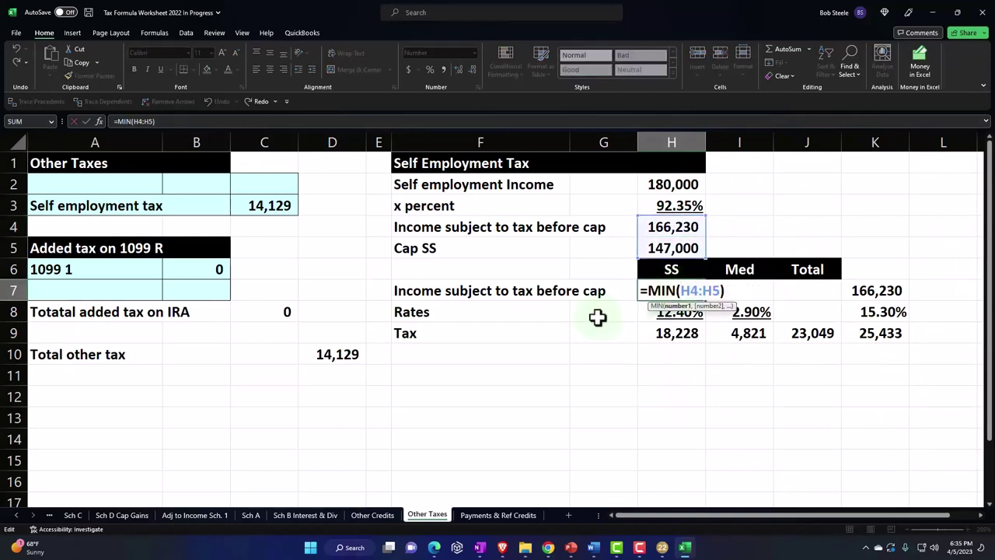
pyautogui.press('Return')
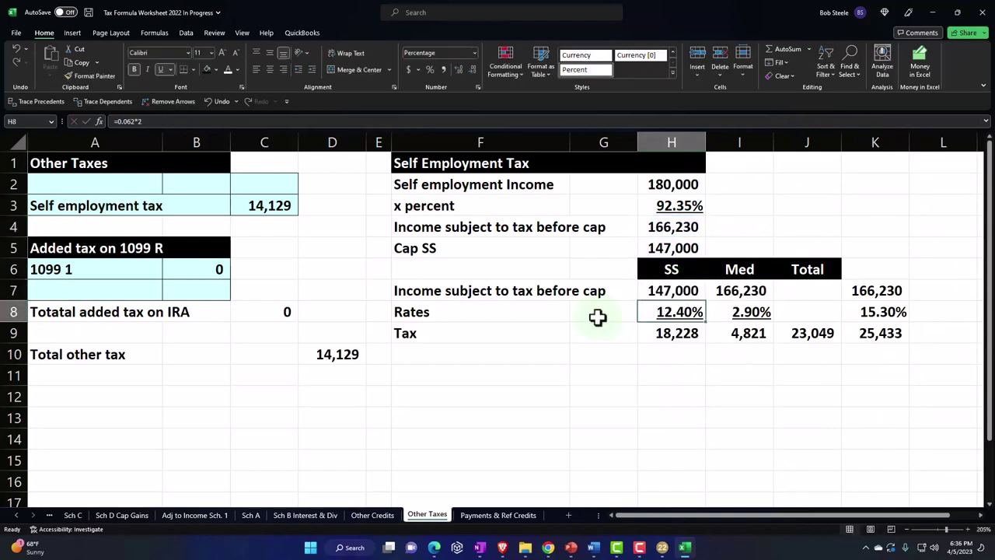
pyautogui.doubleClick(741, 290)
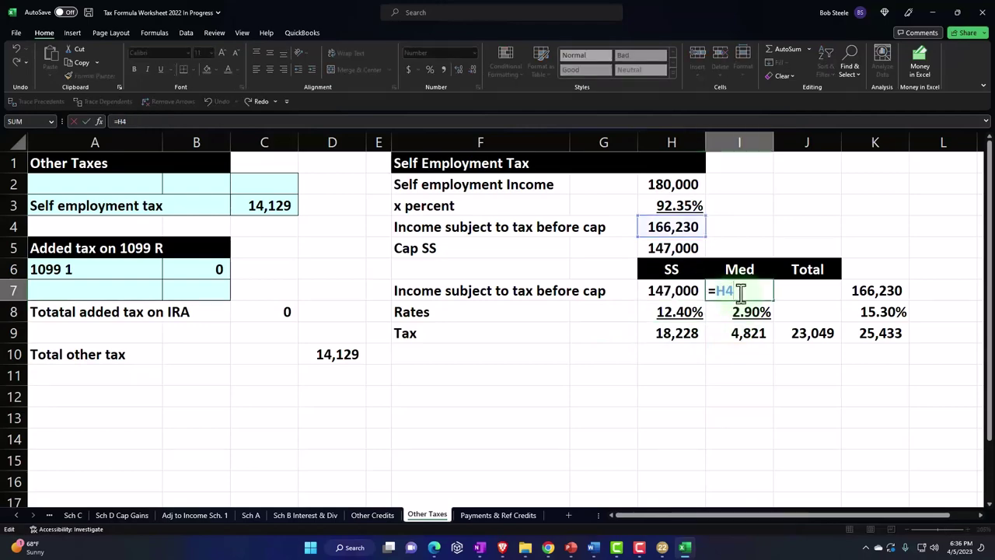
pyautogui.press('Return')
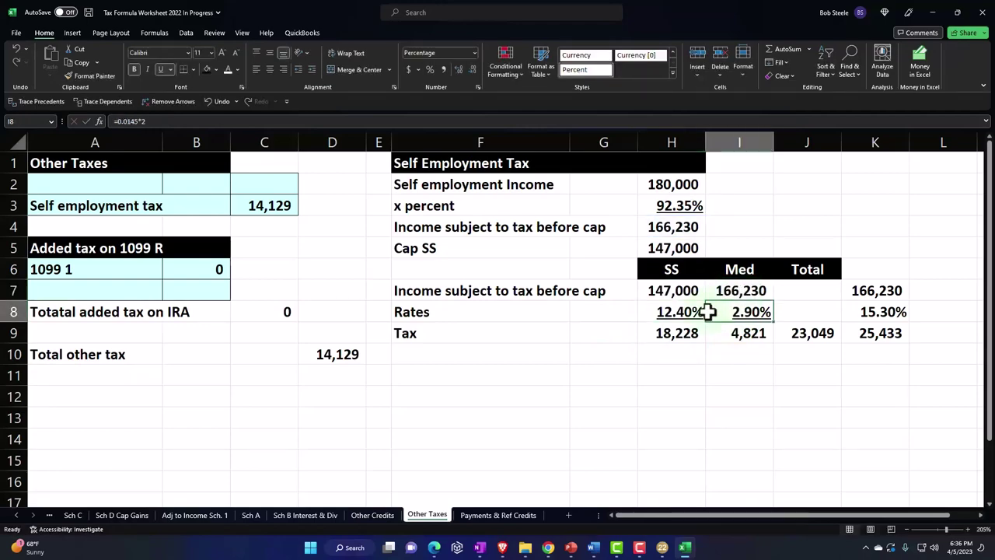
pyautogui.click(674, 312)
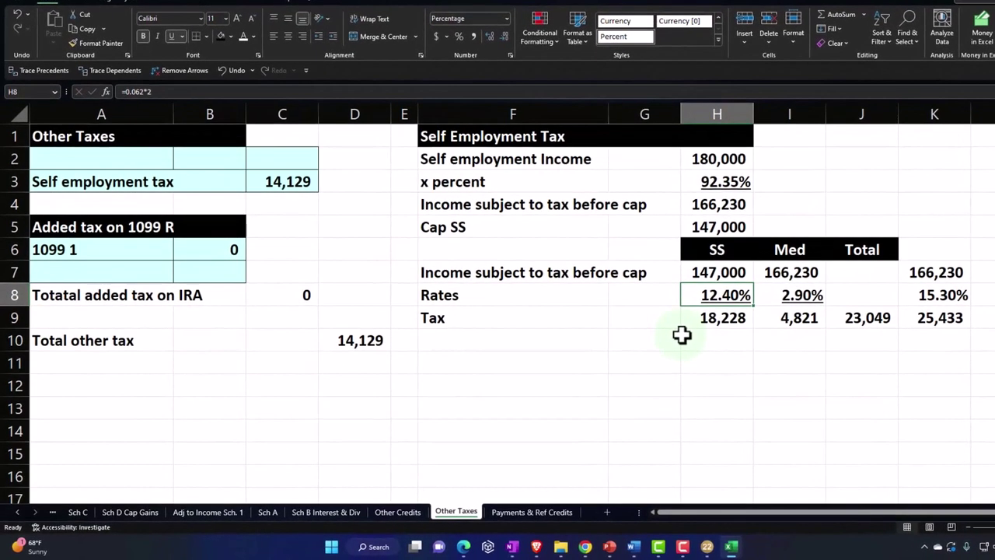
pyautogui.press('Right')
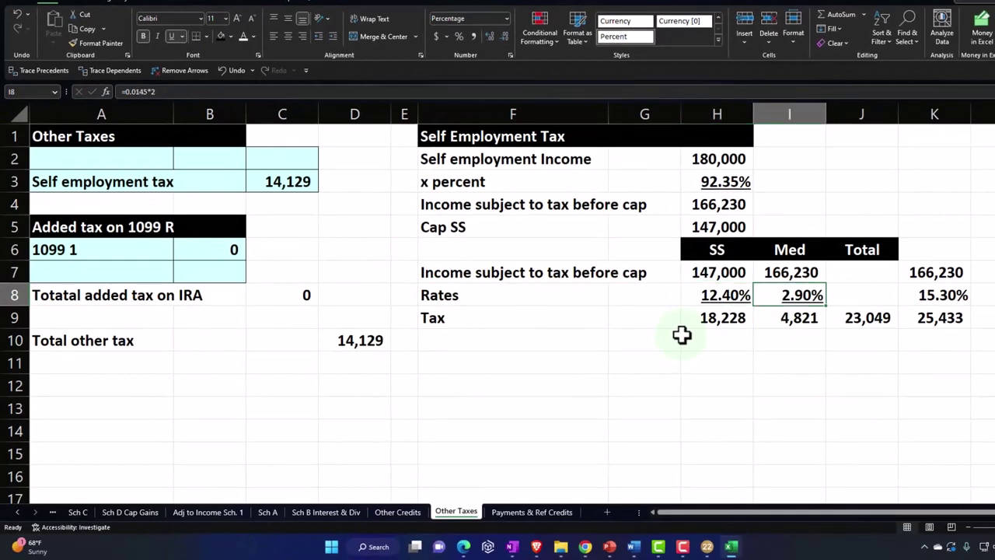
pyautogui.press('Right')
pyautogui.press('Down')
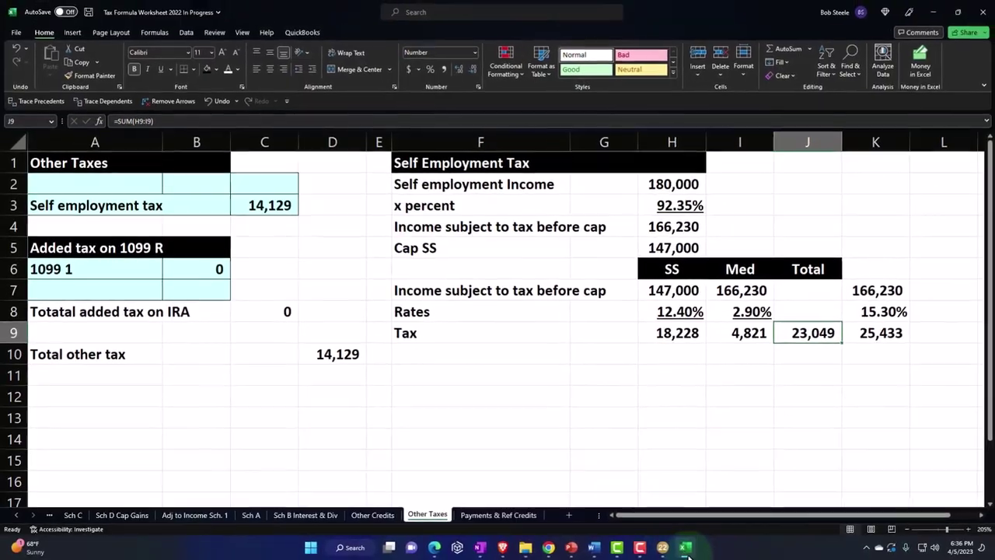
# - Switch to Lacerte, check Schedule SE through line 12 against the worksheet, and return to the Other Taxes sheet in Excel
pyautogui.click(707, 547)
pyautogui.click(661, 546)
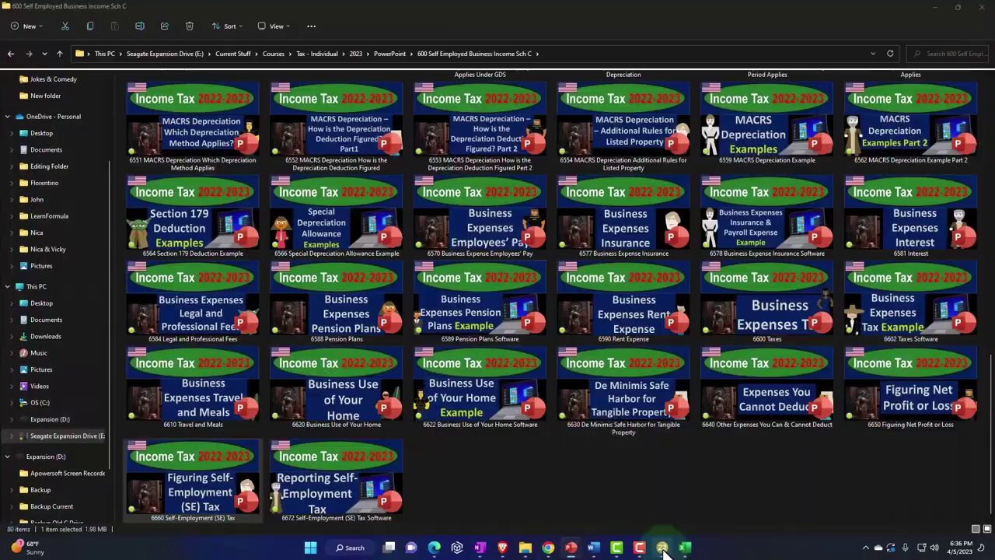
pyautogui.click(661, 546)
pyautogui.scroll(-8, 389, 345)
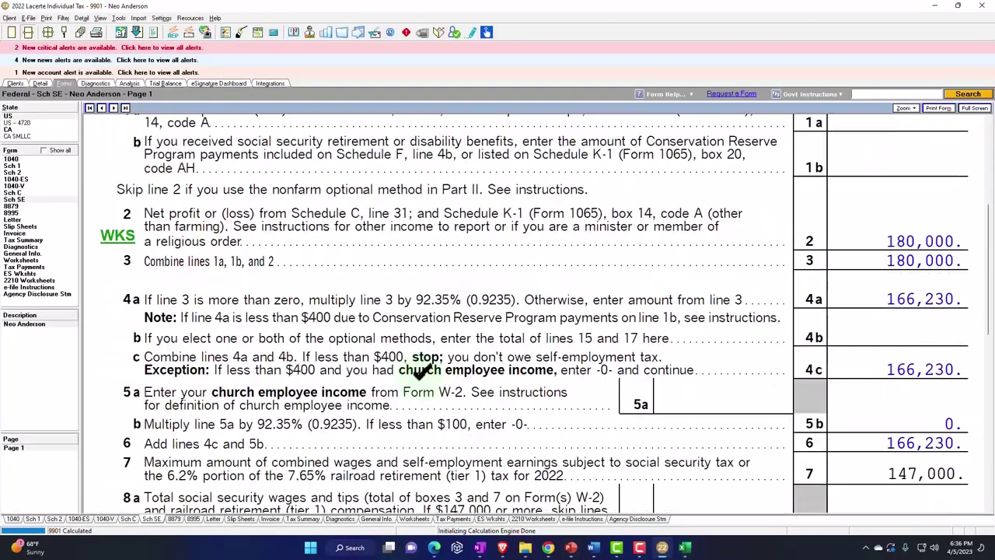
pyautogui.scroll(-2, 422, 385)
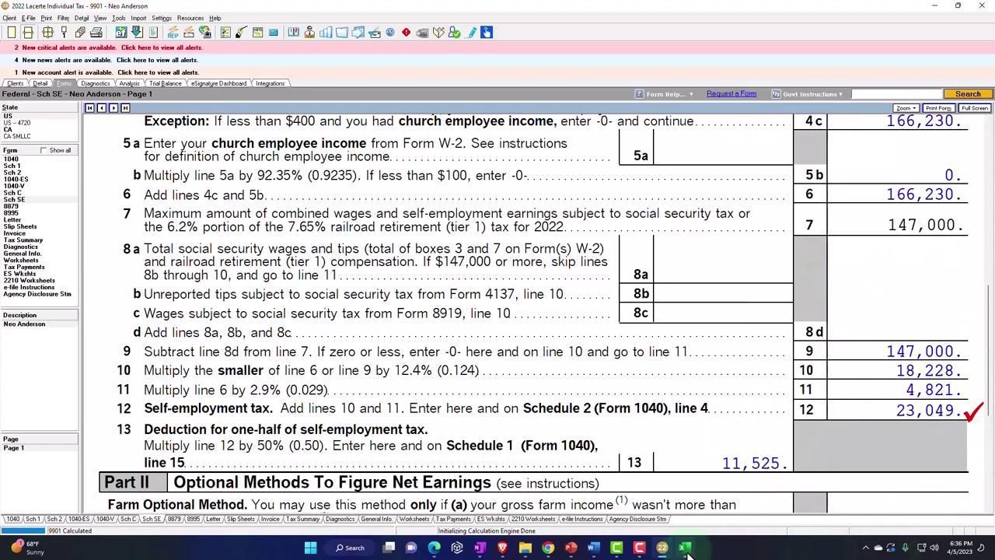
pyautogui.click(685, 548)
pyautogui.click(589, 394)
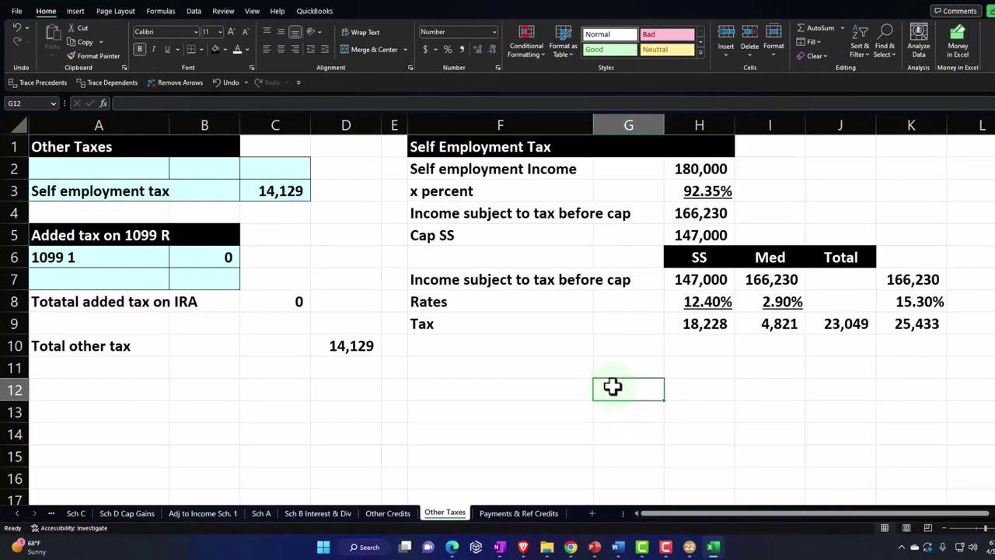
# - Switch to Lacerte and add a second Schedule C business with gross receipts of 20,000
pyautogui.click(689, 547)
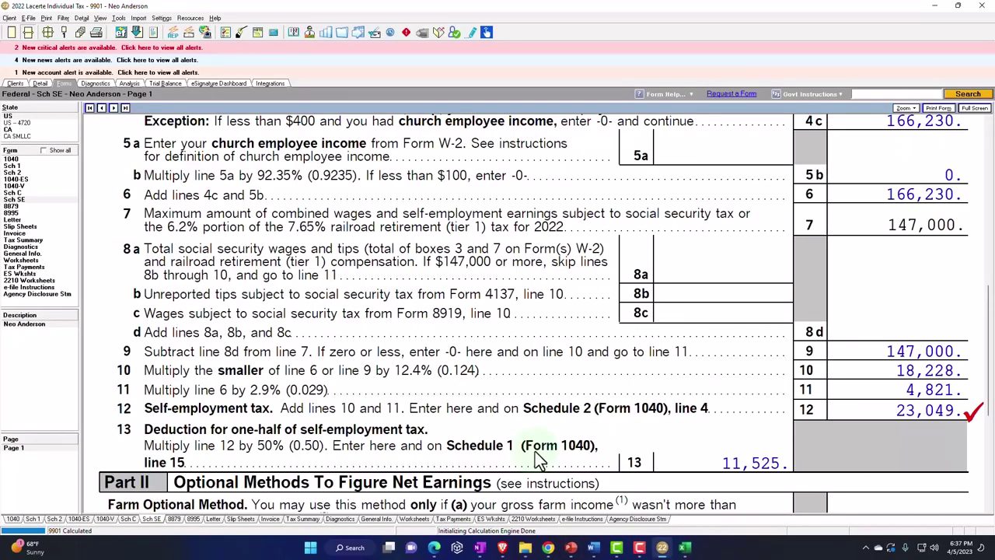
pyautogui.click(40, 83)
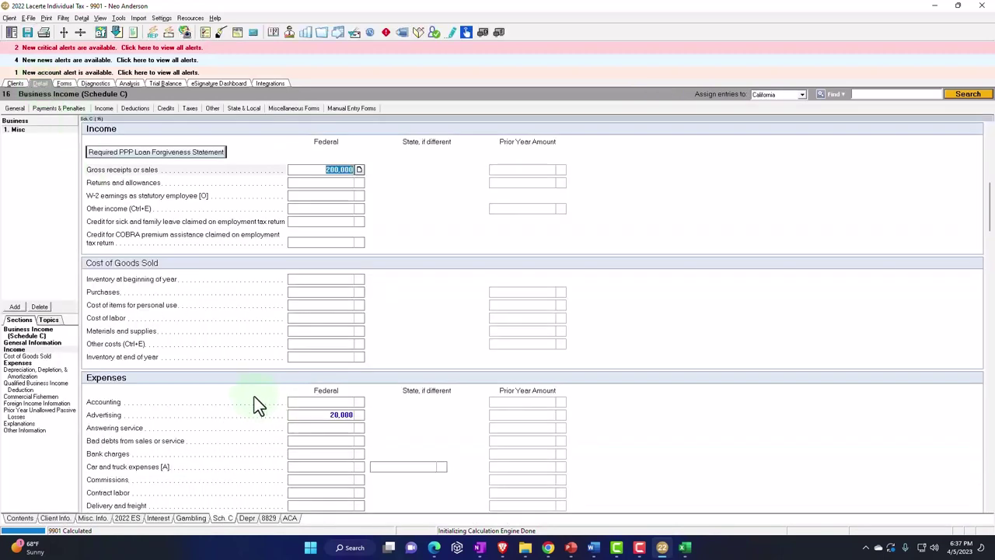
pyautogui.click(16, 307)
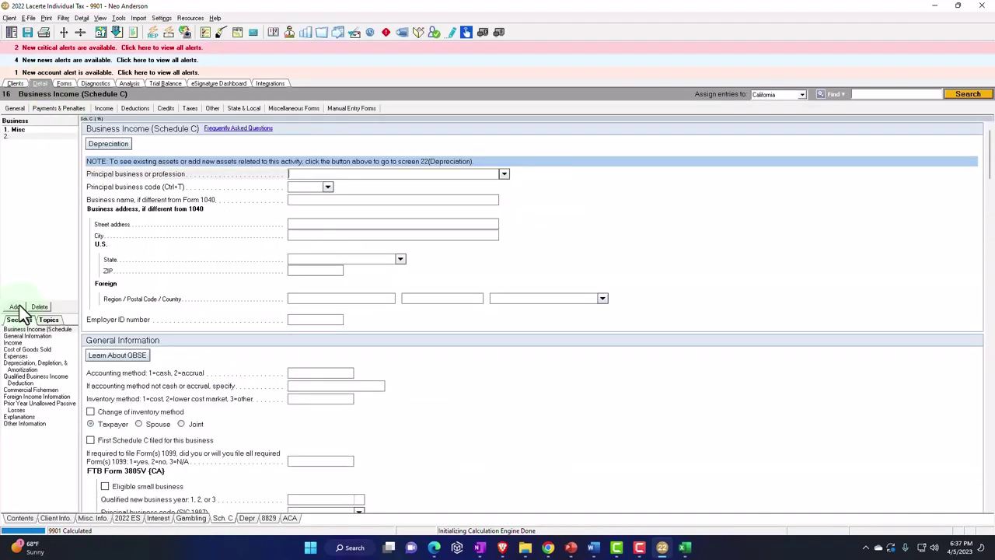
pyautogui.scroll(-8, 433, 209)
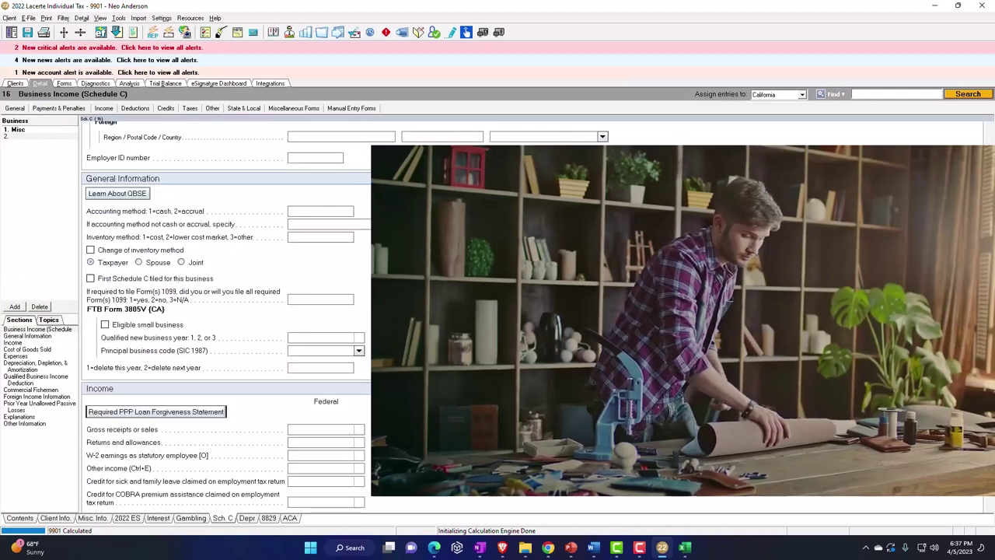
pyautogui.click(314, 267)
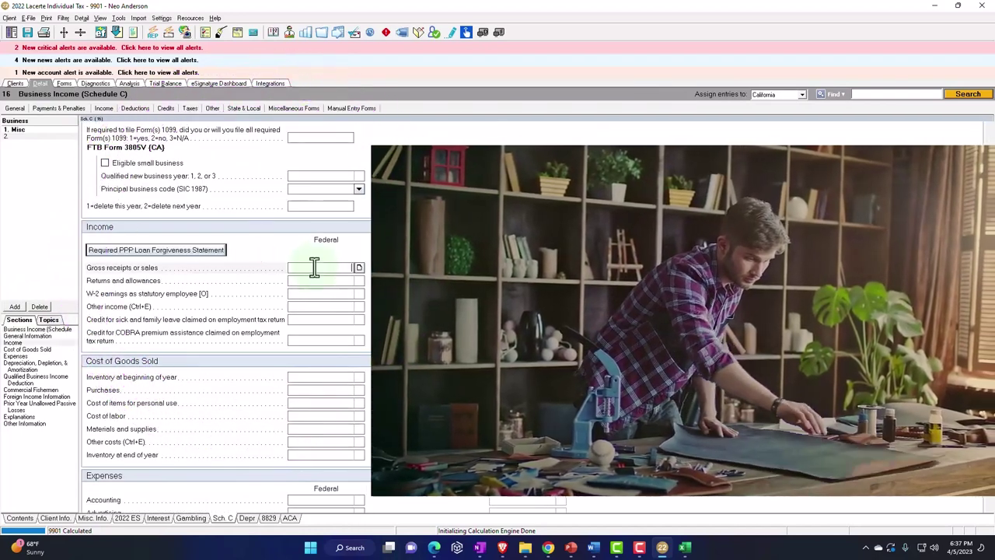
pyautogui.write('20,000')
pyautogui.press('Tab')
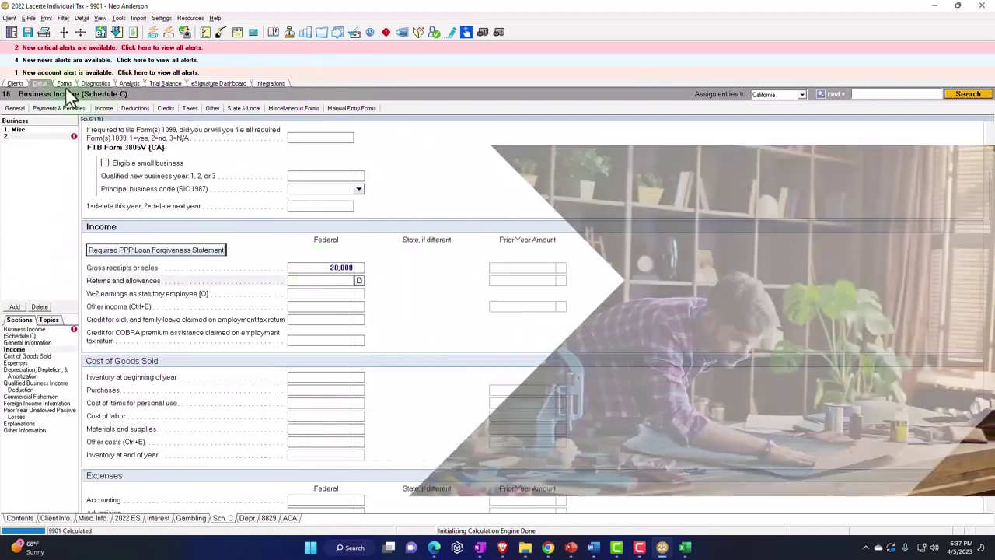
# - Examine the Schedule C forms for the second business and the Misc business, down to their profit lines
pyautogui.click(64, 84)
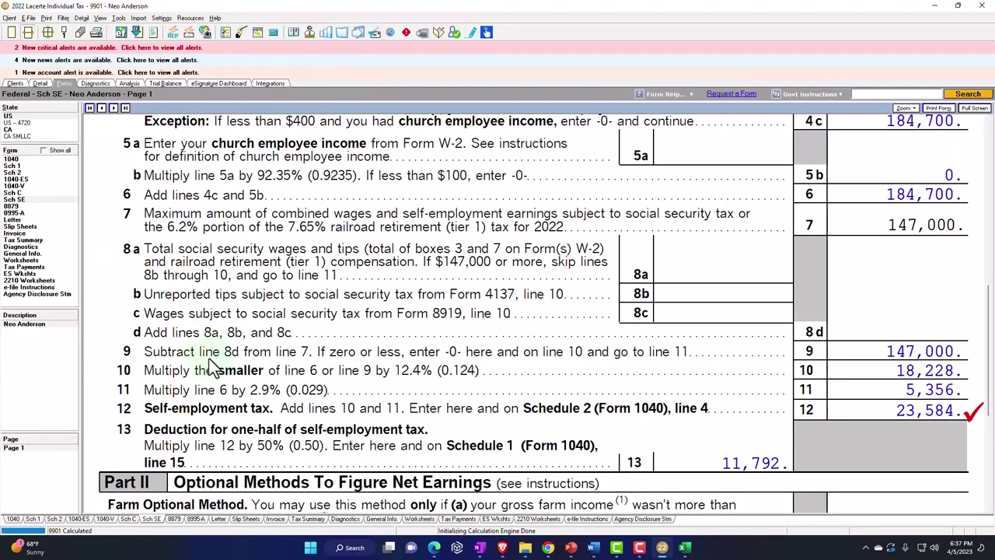
pyautogui.click(19, 193)
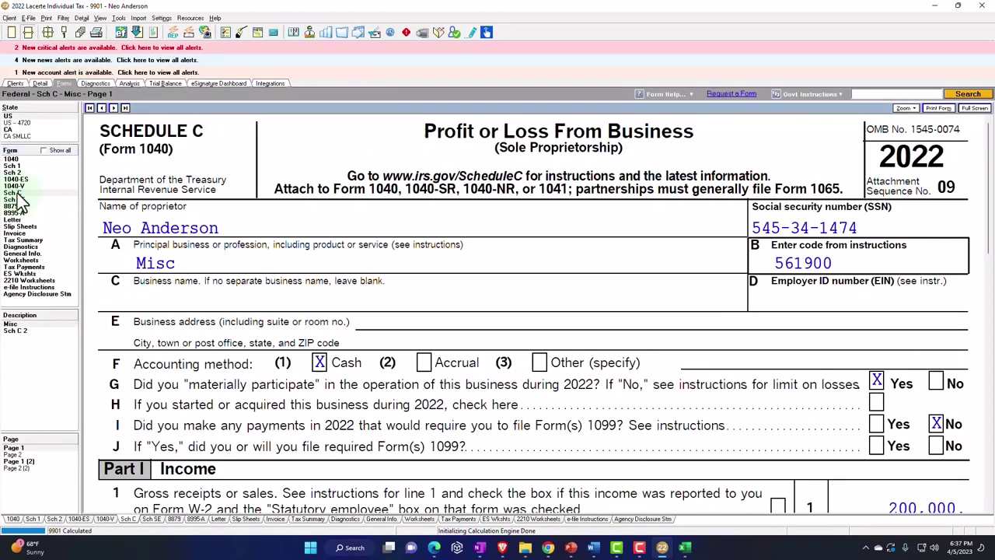
pyautogui.click(25, 331)
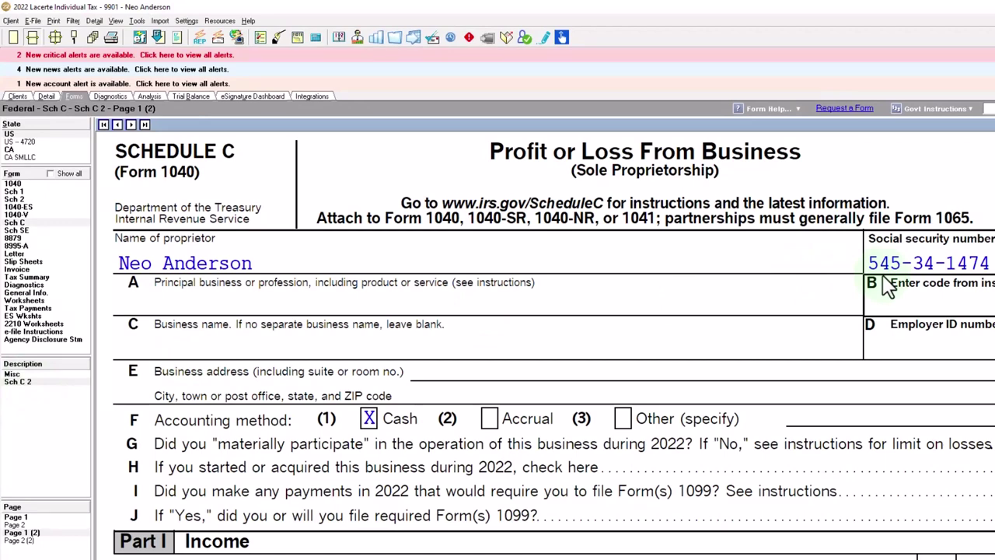
pyautogui.scroll(-6, 650, 400)
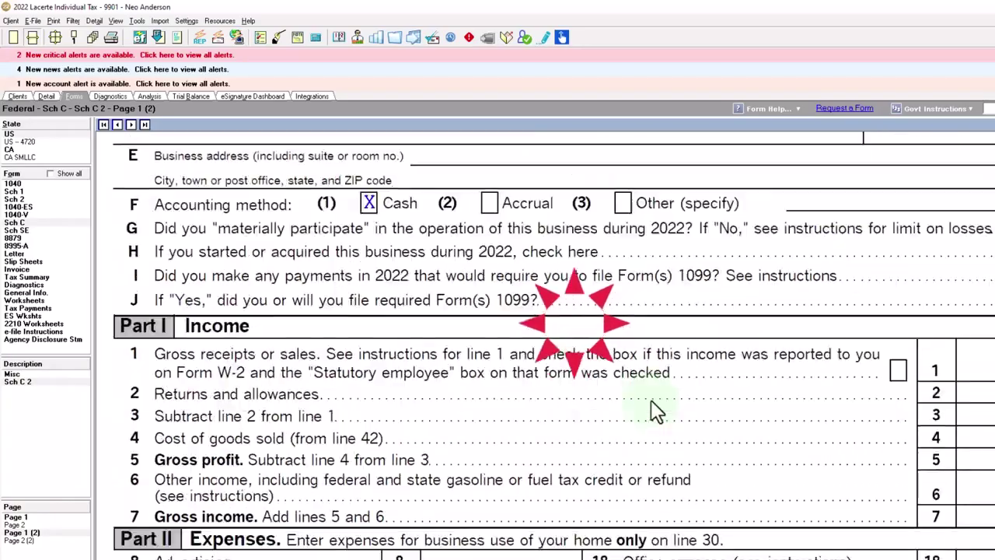
pyautogui.scroll(-5, 655, 410)
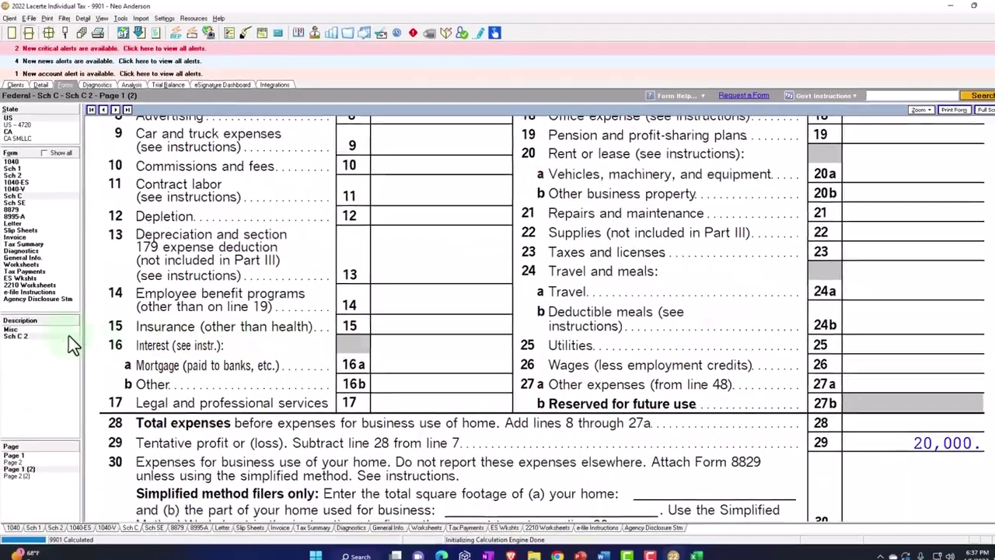
pyautogui.click(49, 380)
pyautogui.click(39, 323)
pyautogui.scroll(-10, 474, 393)
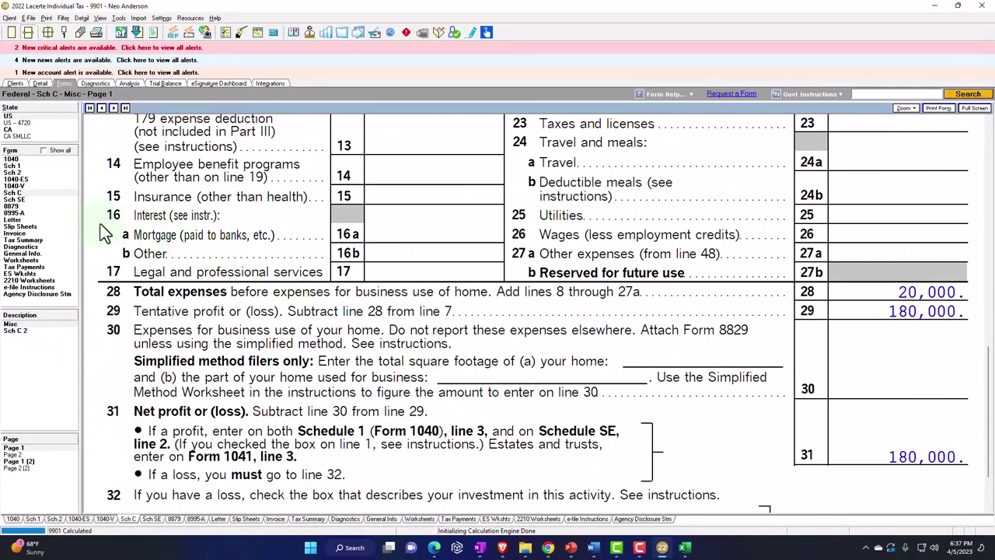
# - Examine Schedule SE to see how net profit from both businesses flows into the self-employment tax on line 12
pyautogui.click(32, 200)
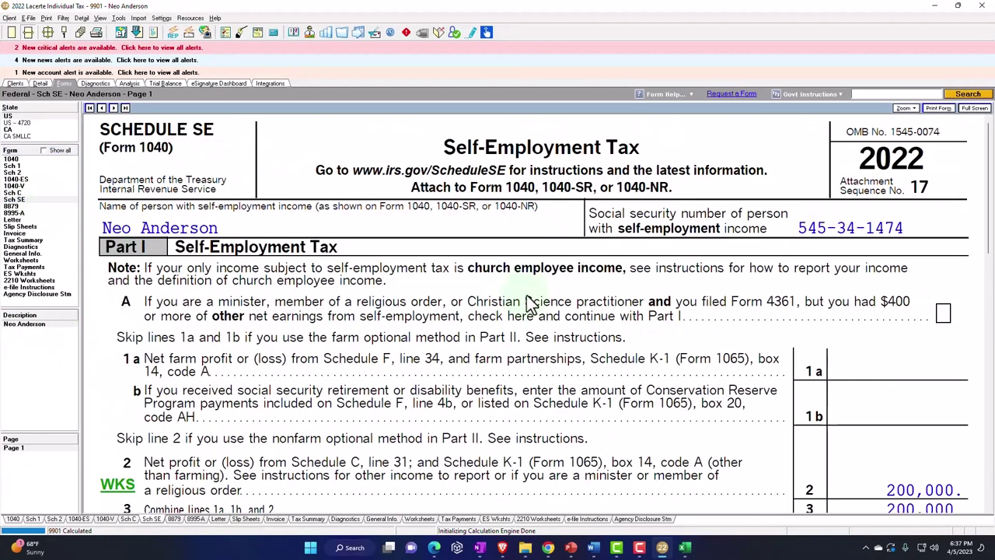
pyautogui.scroll(-6, 556, 357)
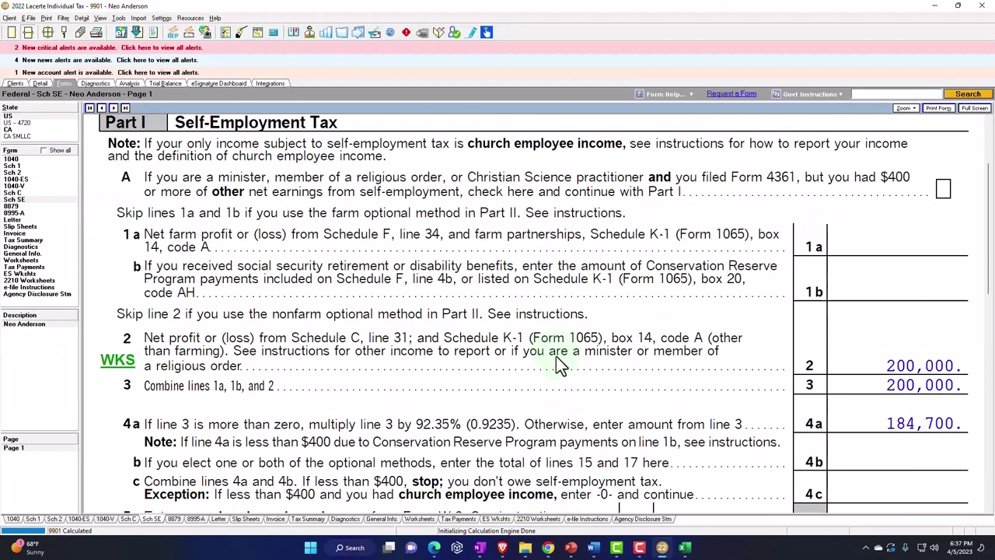
pyautogui.scroll(-2, 557, 365)
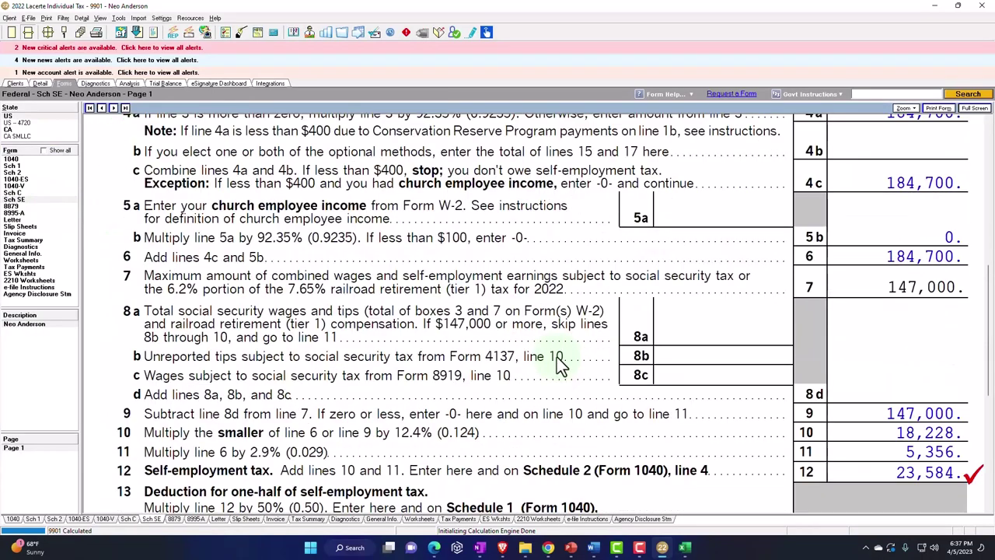